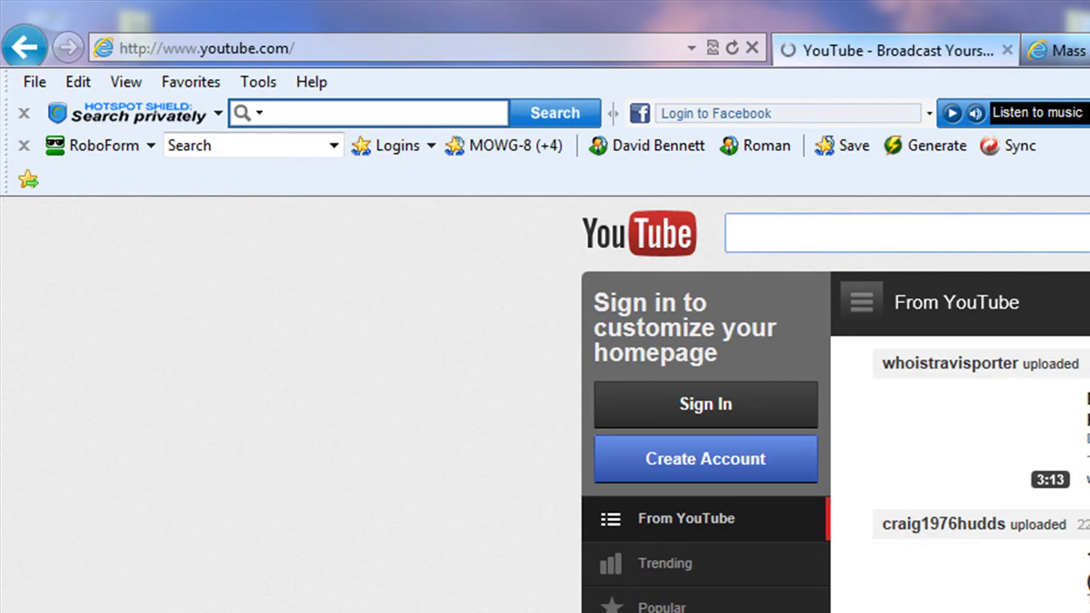
Search YouTube for "how to use filezilla client" and look over the FTP client tutorials
{"action": "type", "text": "how to use"}
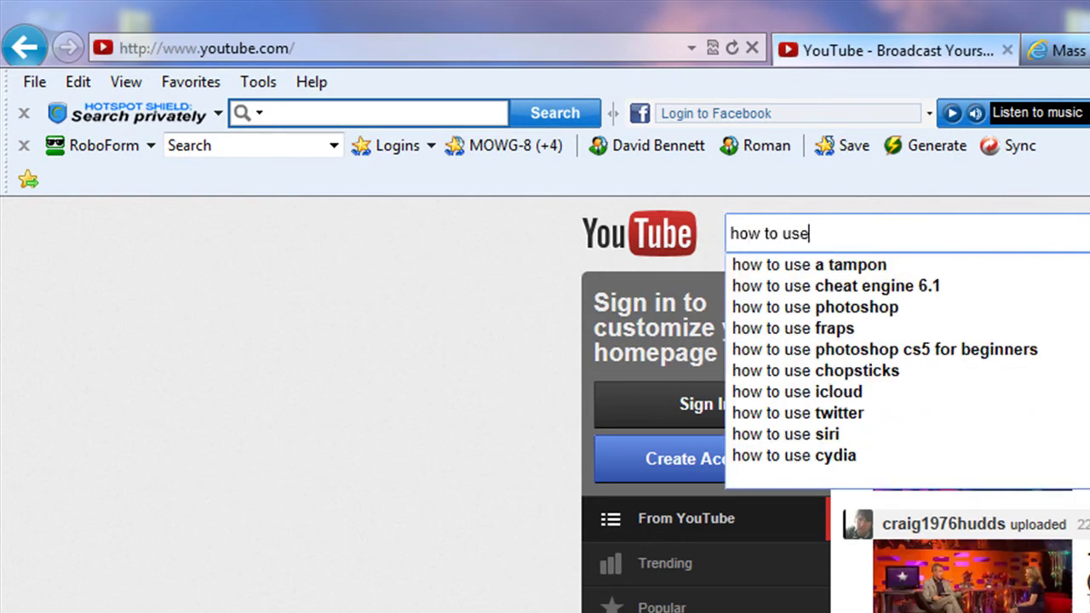
{"action": "type", "text": " filezilla client"}
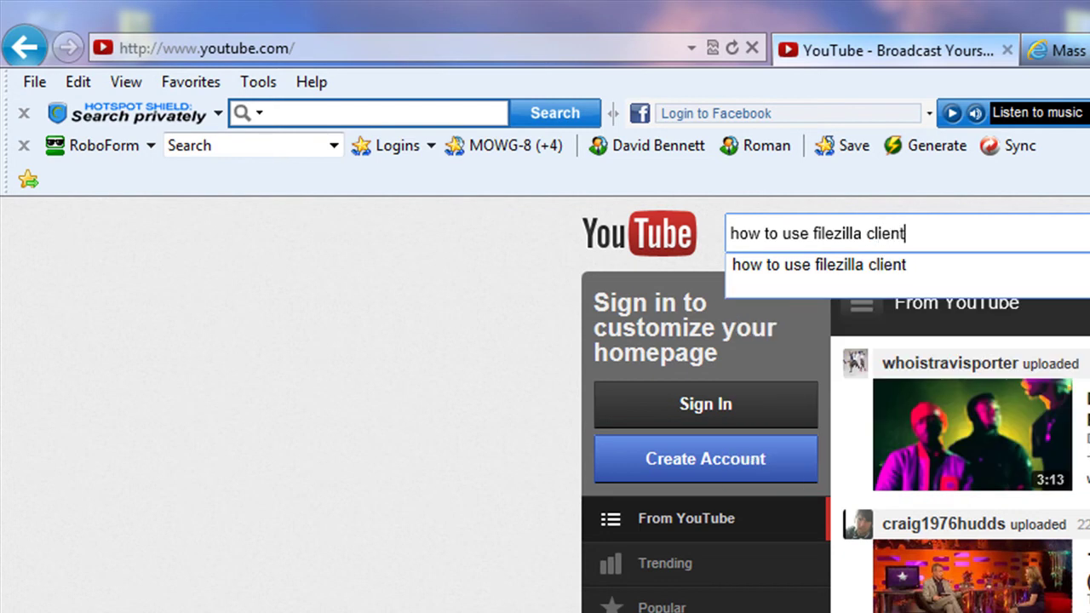
{"action": "key", "text": "Return"}
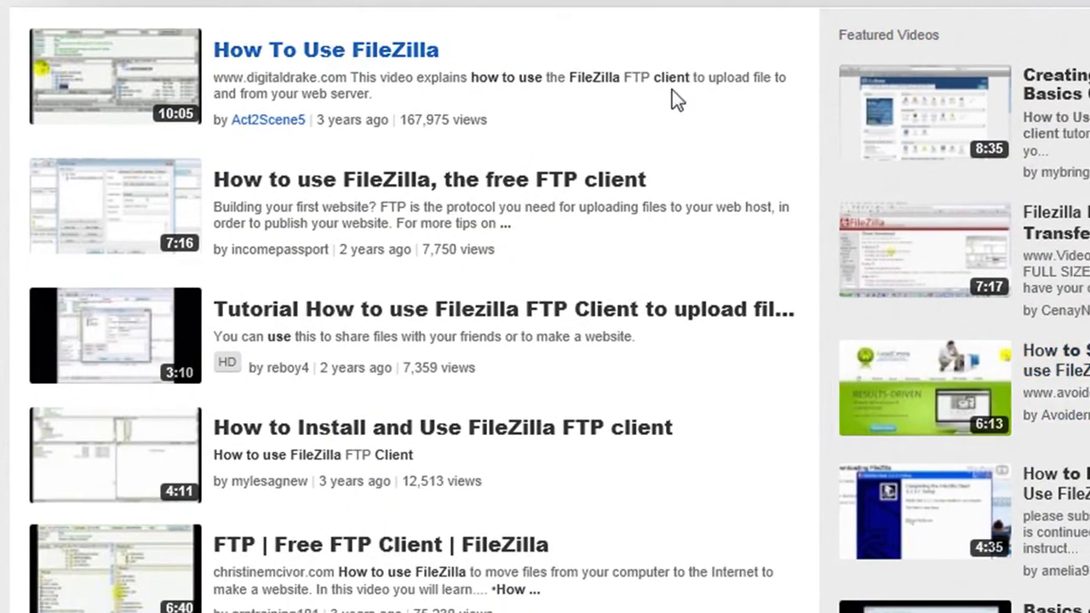
{"action": "left_click_drag", "start_coordinate": [692, 77], "coordinate": [569, 77]}
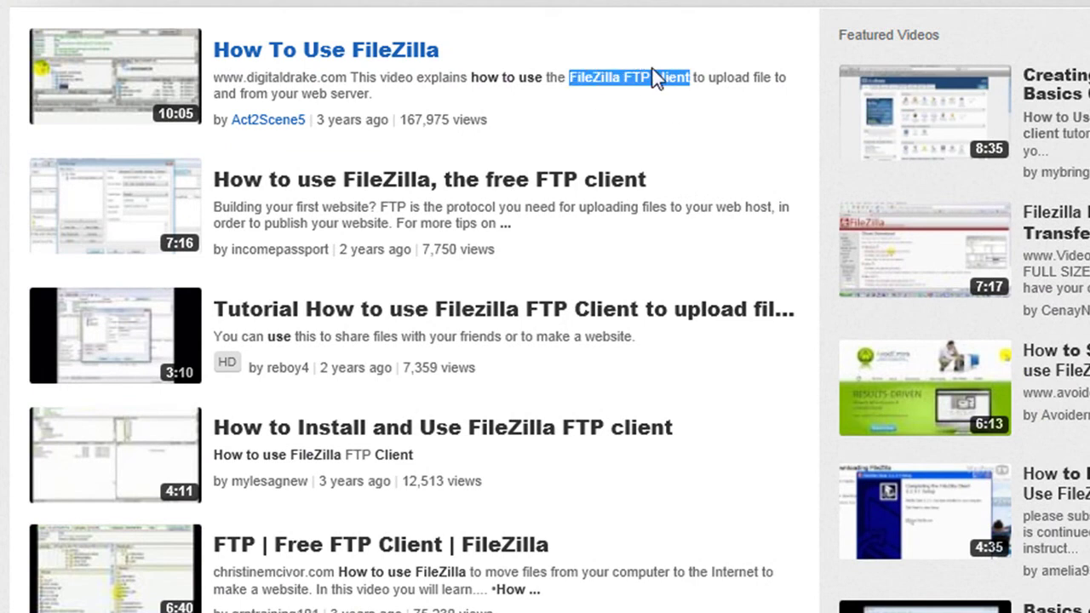
{"action": "left_click_drag", "start_coordinate": [671, 183], "coordinate": [345, 183]}
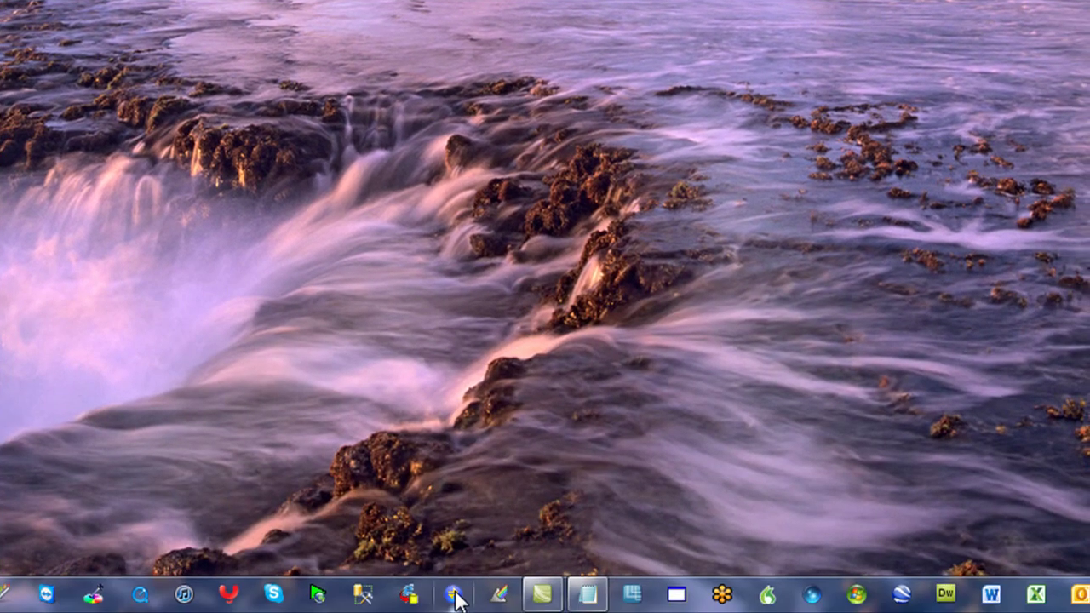
Launch 3D-FTP, open its Site Manager and view the sites inside the BackLink-Sites folder
{"action": "left_click", "coordinate": [455, 596]}
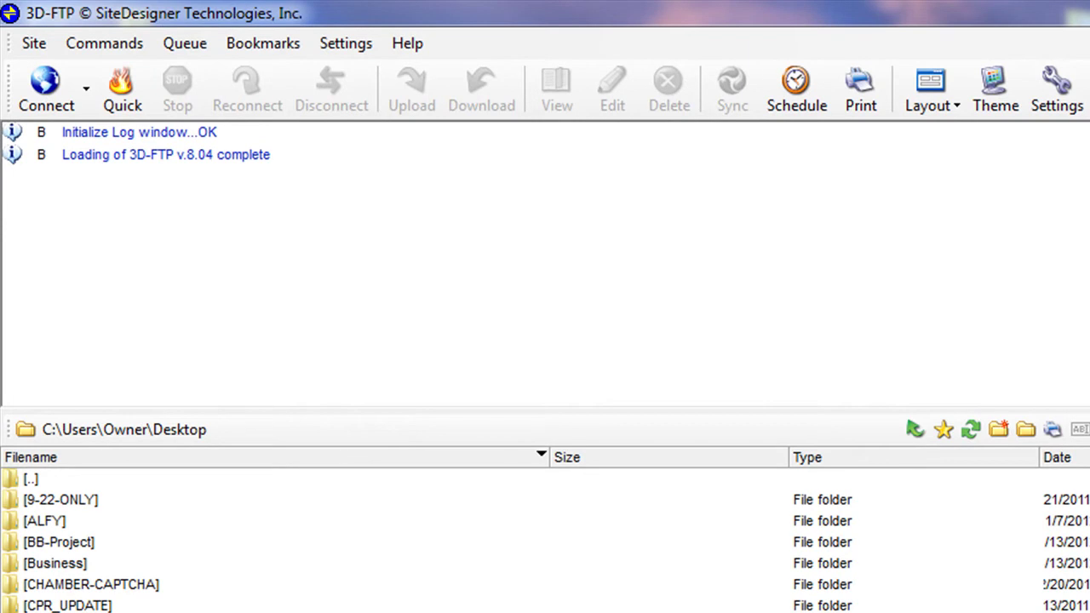
{"action": "left_click", "coordinate": [49, 90]}
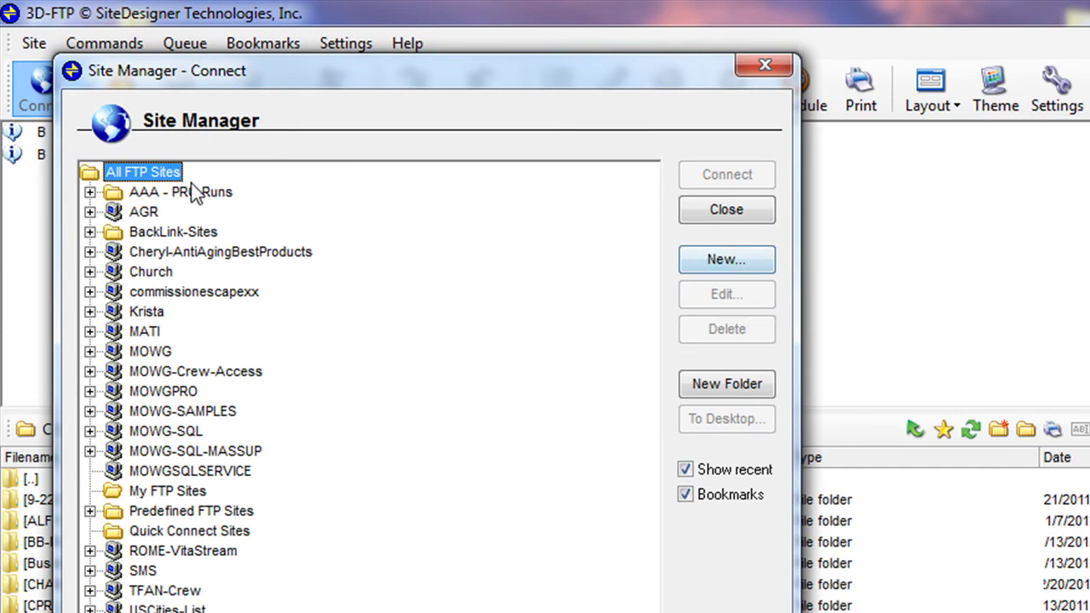
{"action": "left_click", "coordinate": [90, 231]}
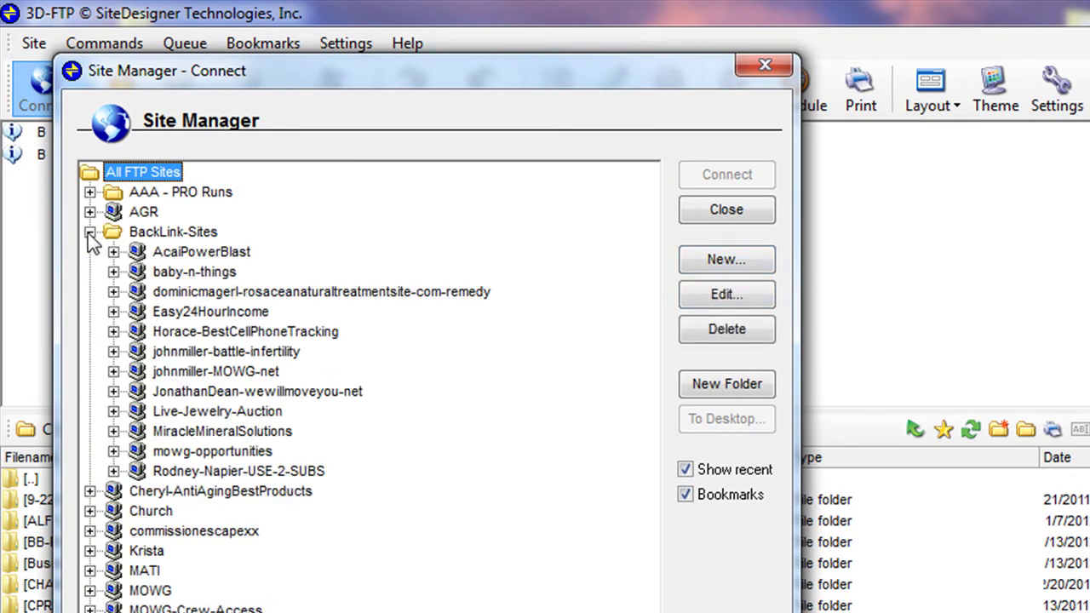
{"action": "left_click", "coordinate": [88, 232]}
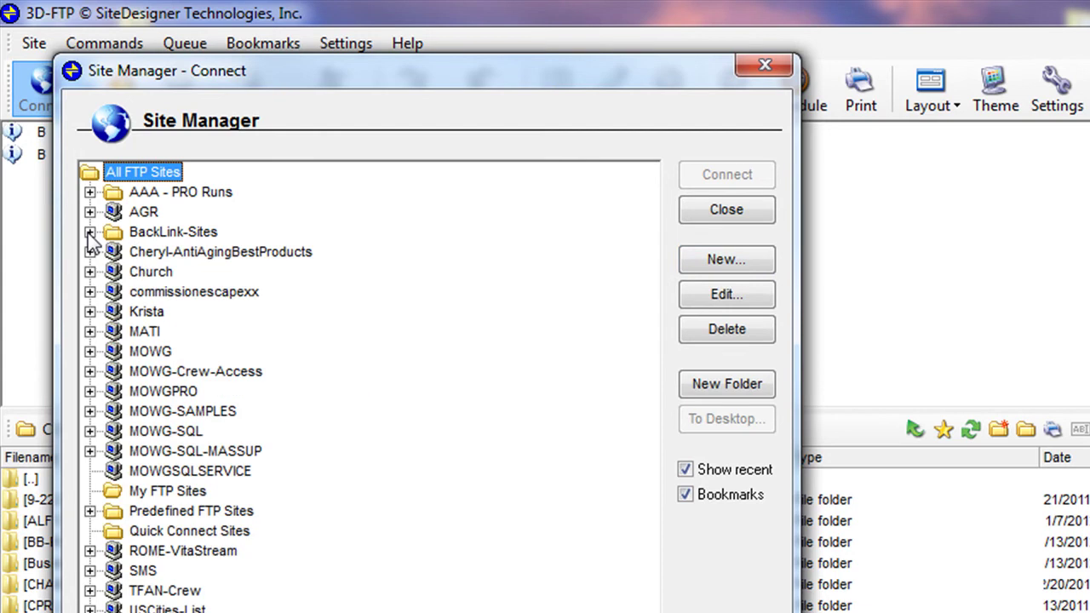
Add a new FTP site named Building Websites Today with the host address ftp.building-websites-today.com
{"action": "left_click", "coordinate": [715, 261]}
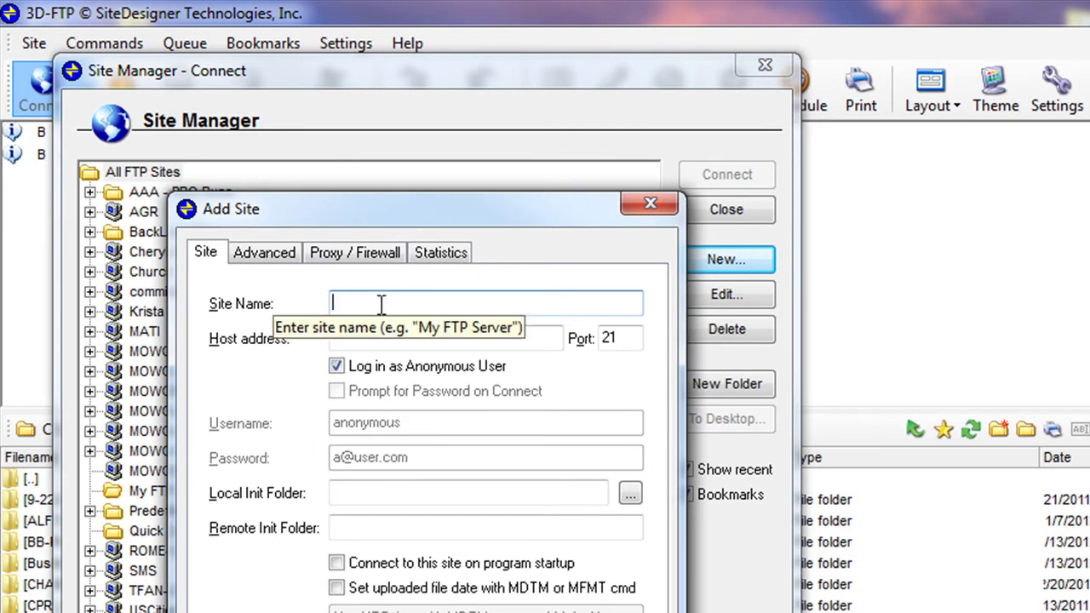
{"action": "type", "text": "Bi"}
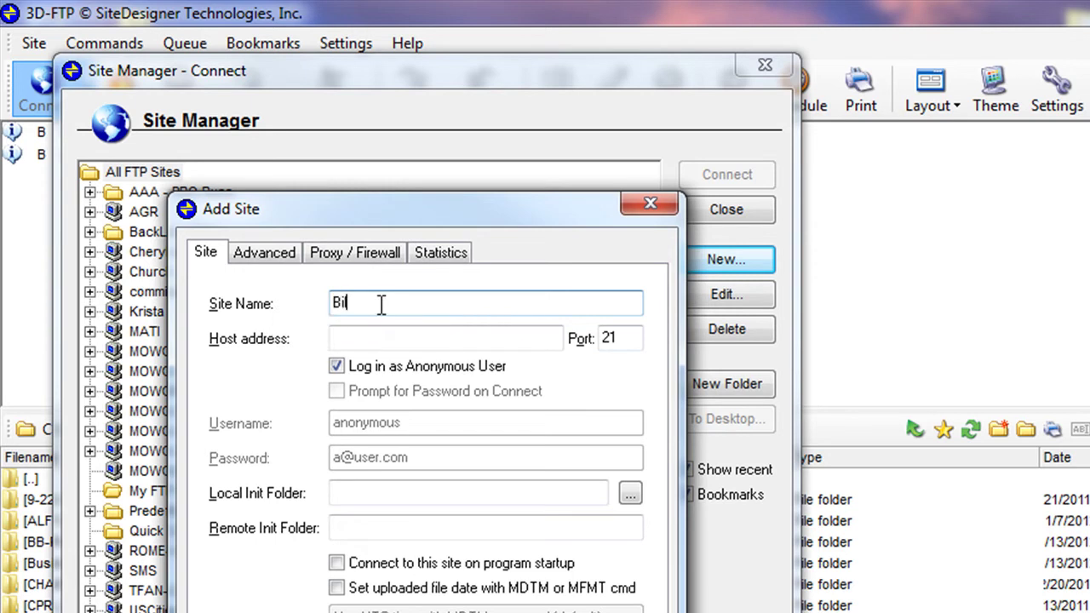
{"action": "key", "text": "BackSpace"}
{"action": "type", "text": "uilding Websites Today"}
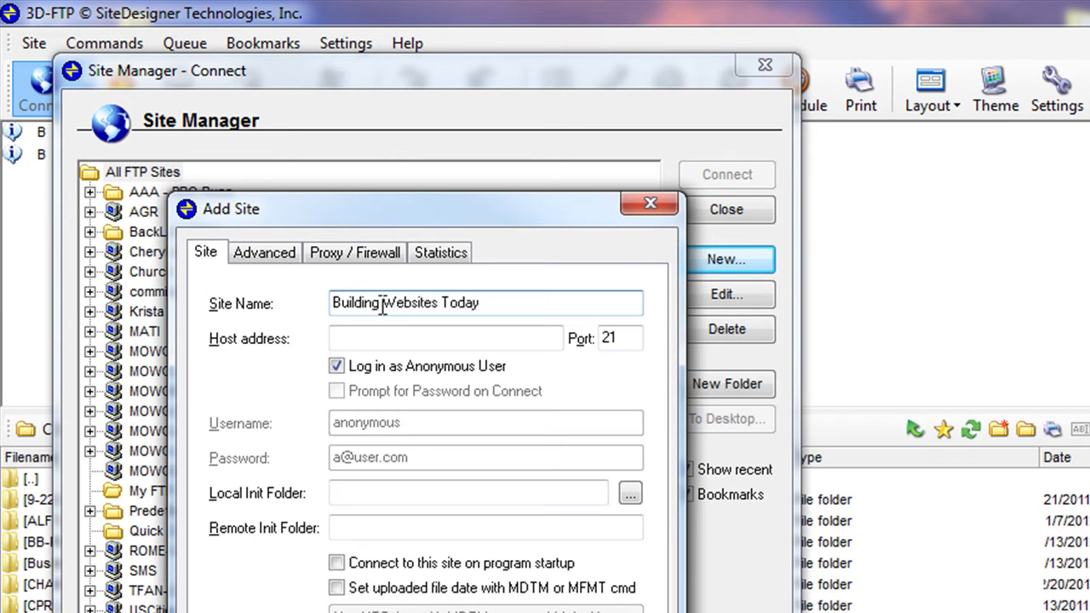
{"action": "left_click", "coordinate": [385, 339]}
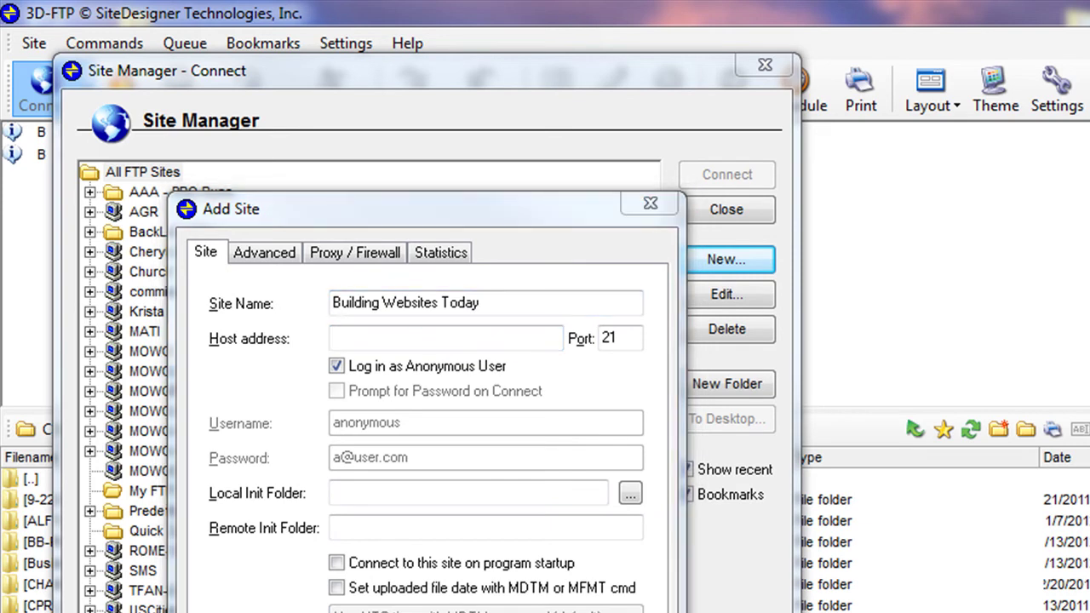
{"action": "left_click", "coordinate": [409, 338]}
{"action": "type", "text": "ftp.building-websites-today.com"}
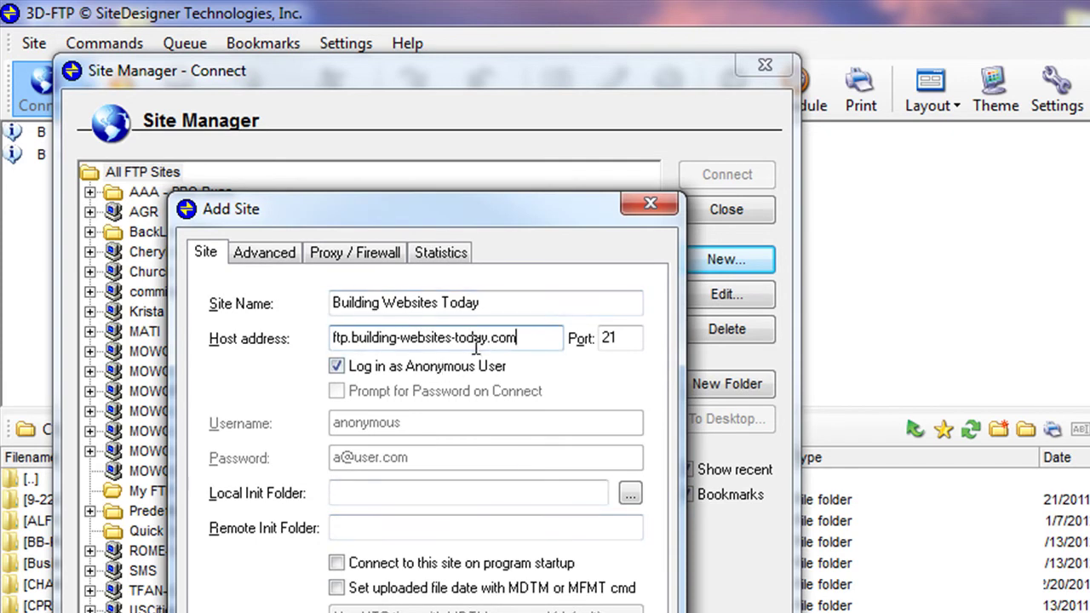
{"action": "double_click", "coordinate": [340, 338]}
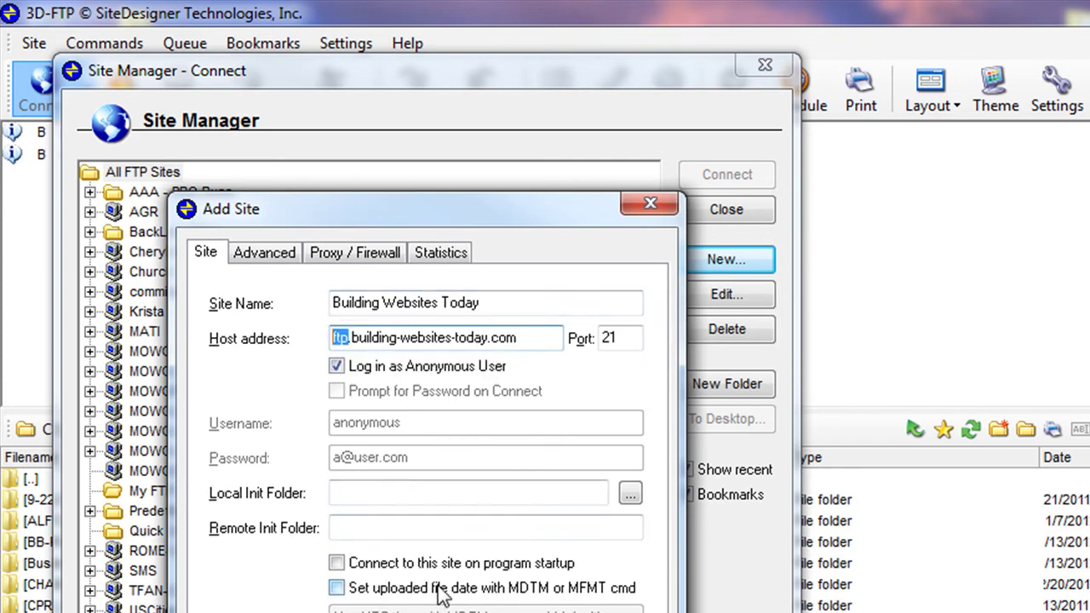
{"action": "type", "text": "www"}
{"action": "key", "text": "BackSpace"}
{"action": "key", "text": "BackSpace"}
{"action": "key", "text": "BackSpace"}
{"action": "type", "text": "ftp"}
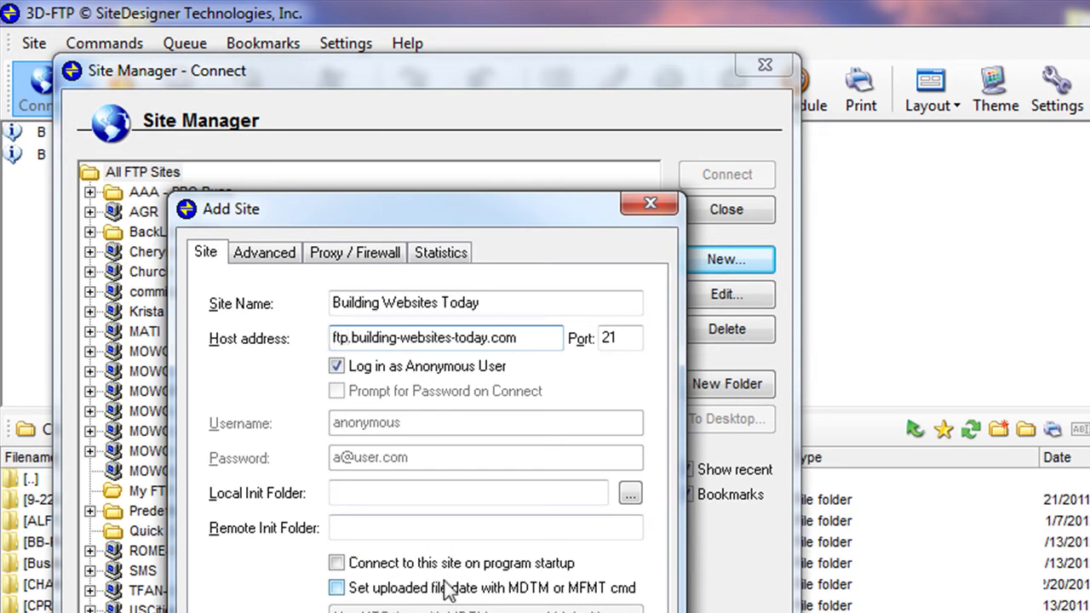
Turn off anonymous login for the new site and paste in the account username and password
{"action": "left_click", "coordinate": [337, 367]}
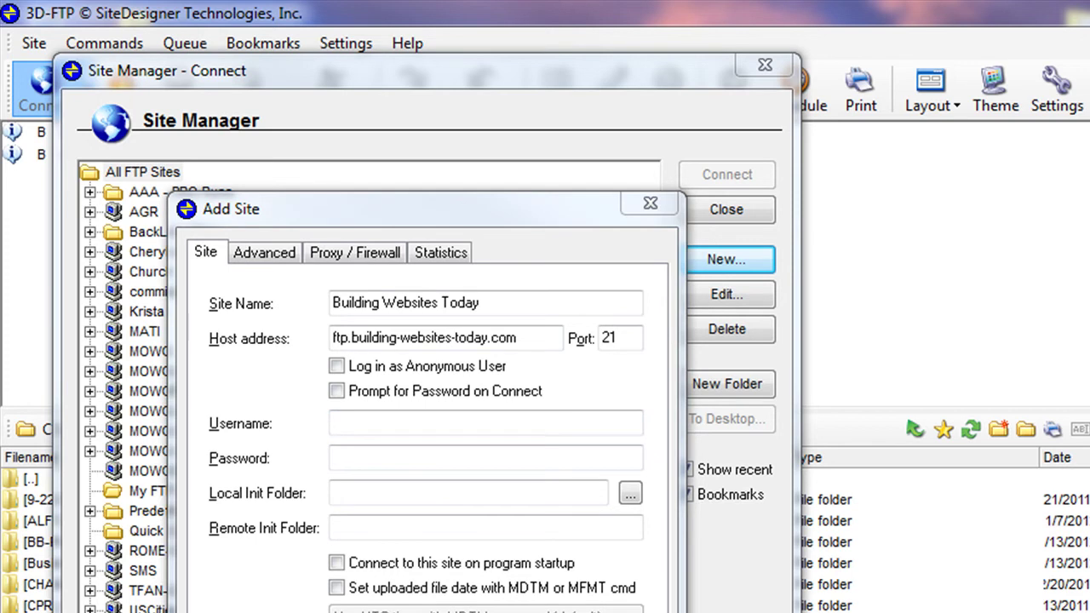
{"action": "right_click", "coordinate": [384, 421]}
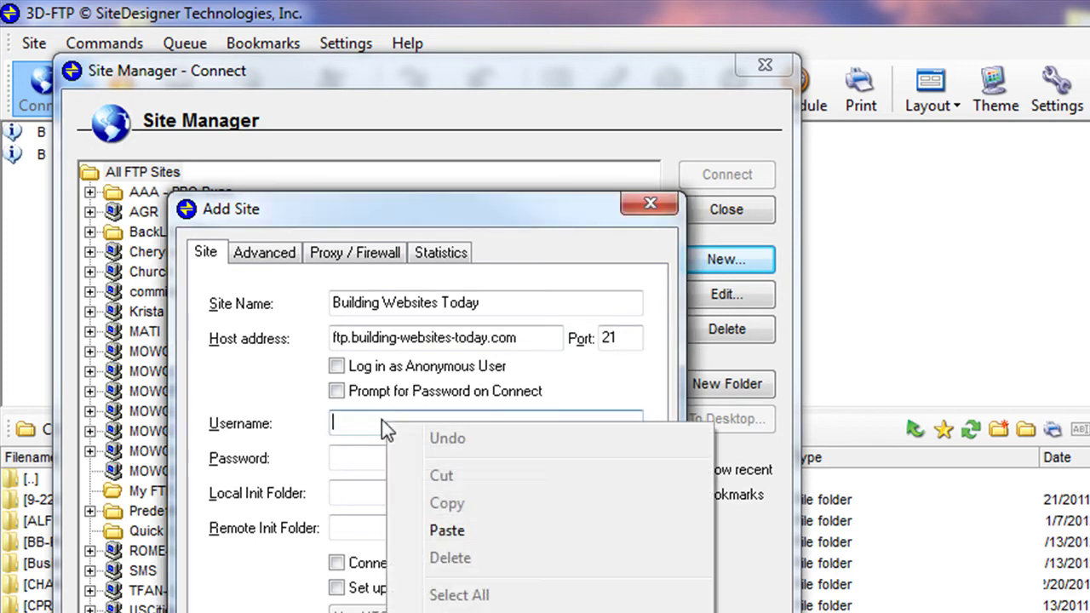
{"action": "left_click", "coordinate": [482, 533]}
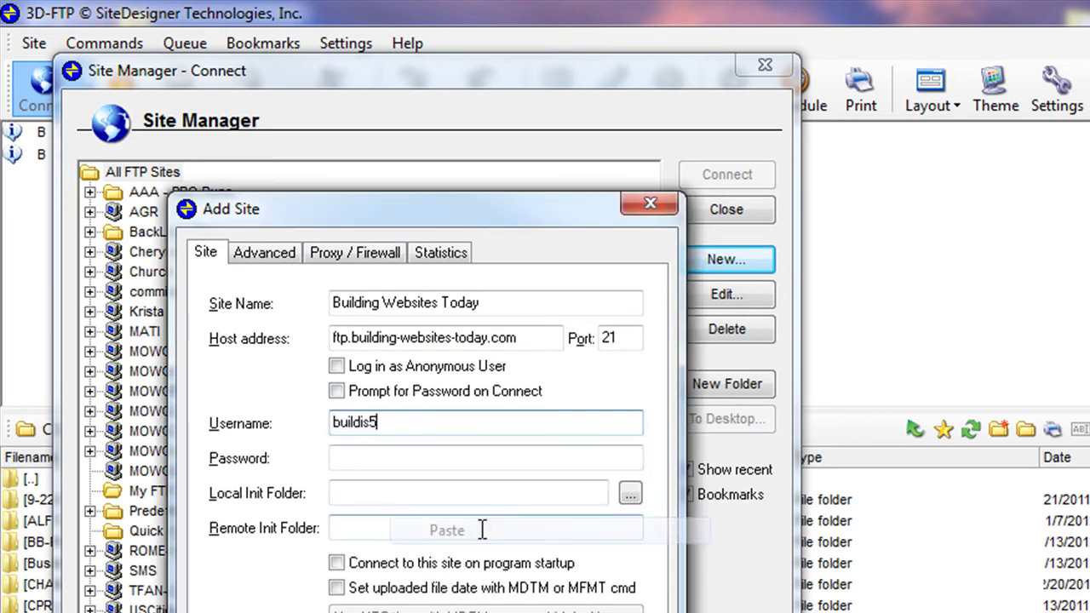
{"action": "left_click", "coordinate": [366, 457]}
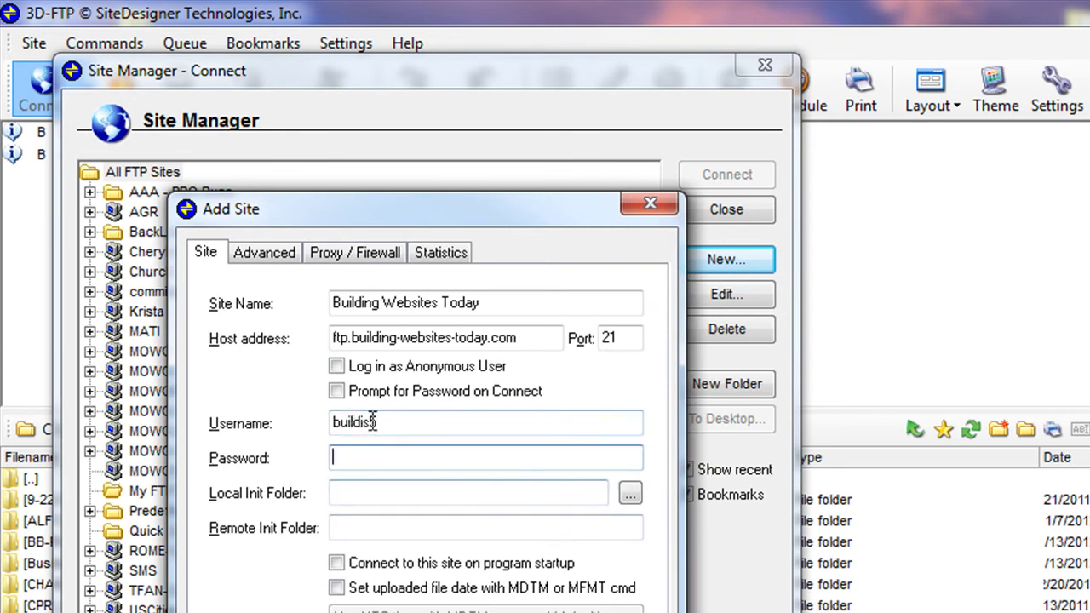
{"action": "key", "text": "alt+Tab"}
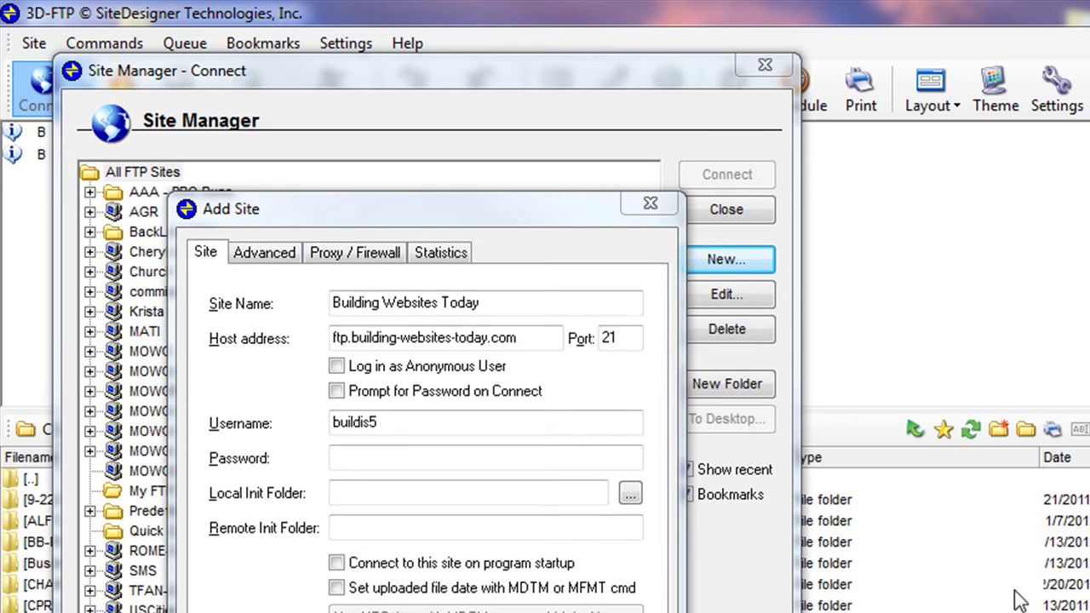
{"action": "right_click", "coordinate": [414, 457]}
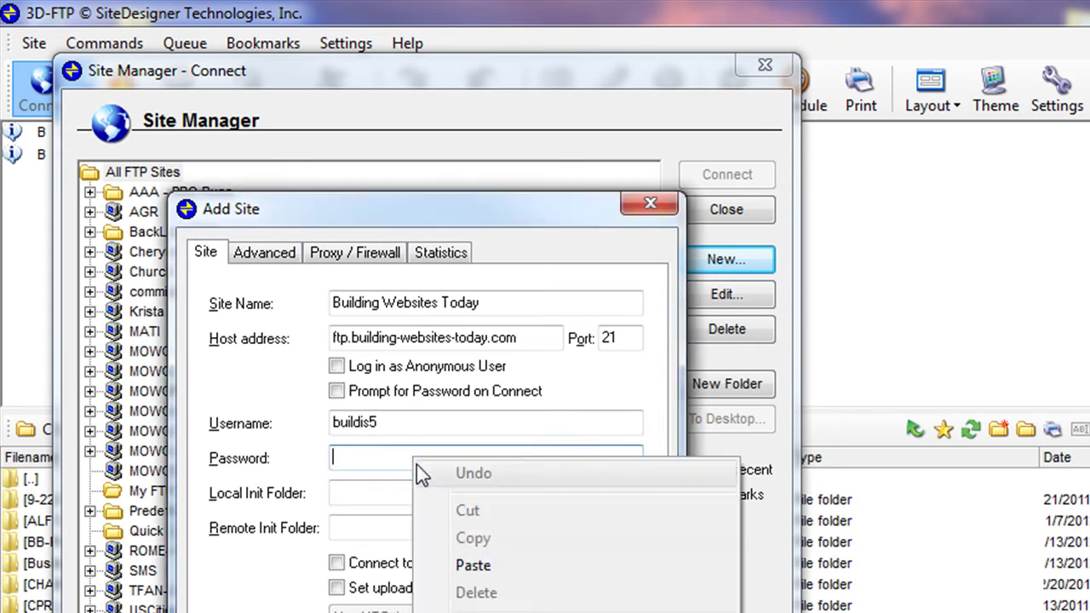
{"action": "left_click", "coordinate": [502, 569]}
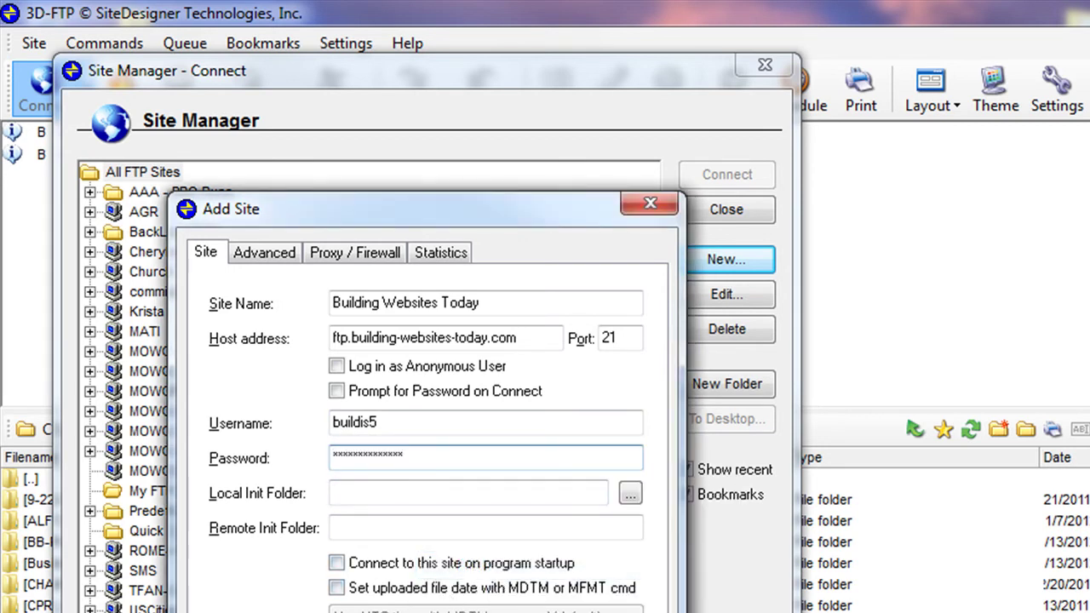
Re-enter 21 as the port of the new site
{"action": "double_click", "coordinate": [624, 338]}
{"action": "left_click", "coordinate": [624, 338]}
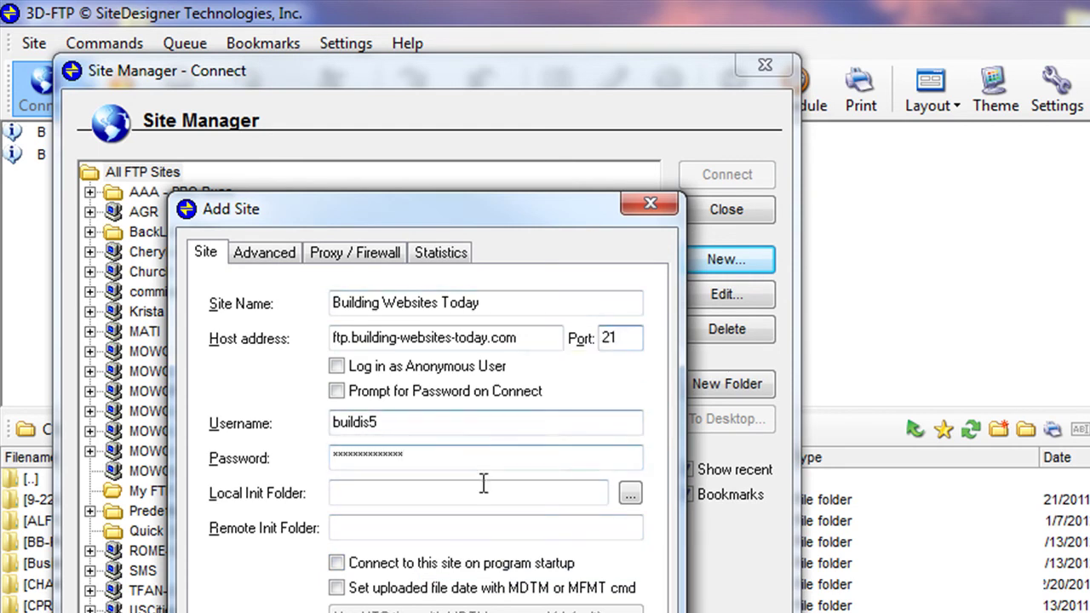
{"action": "left_click", "coordinate": [467, 423]}
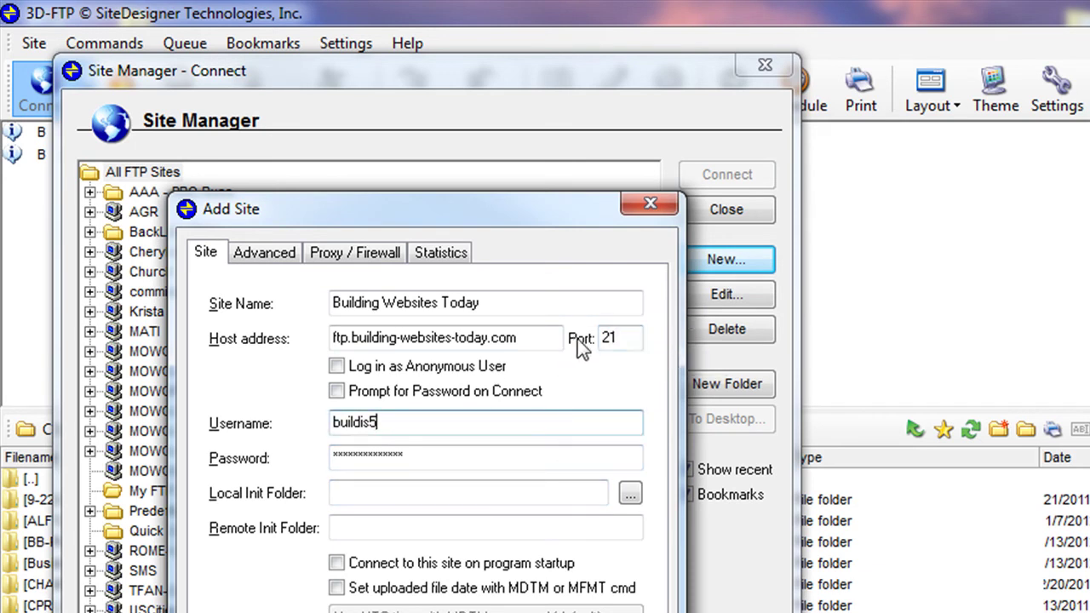
{"action": "double_click", "coordinate": [628, 338]}
{"action": "key", "text": "BackSpace"}
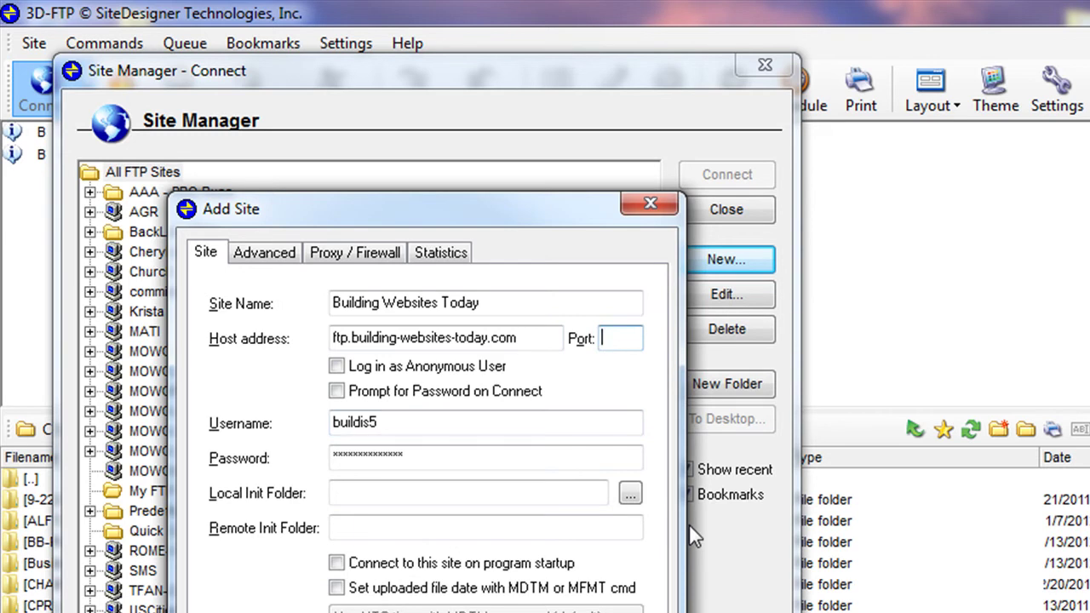
{"action": "type", "text": "21"}
Save the new site and connect to Building Websites Today from the site list
{"action": "left_click", "coordinate": [495, 425]}
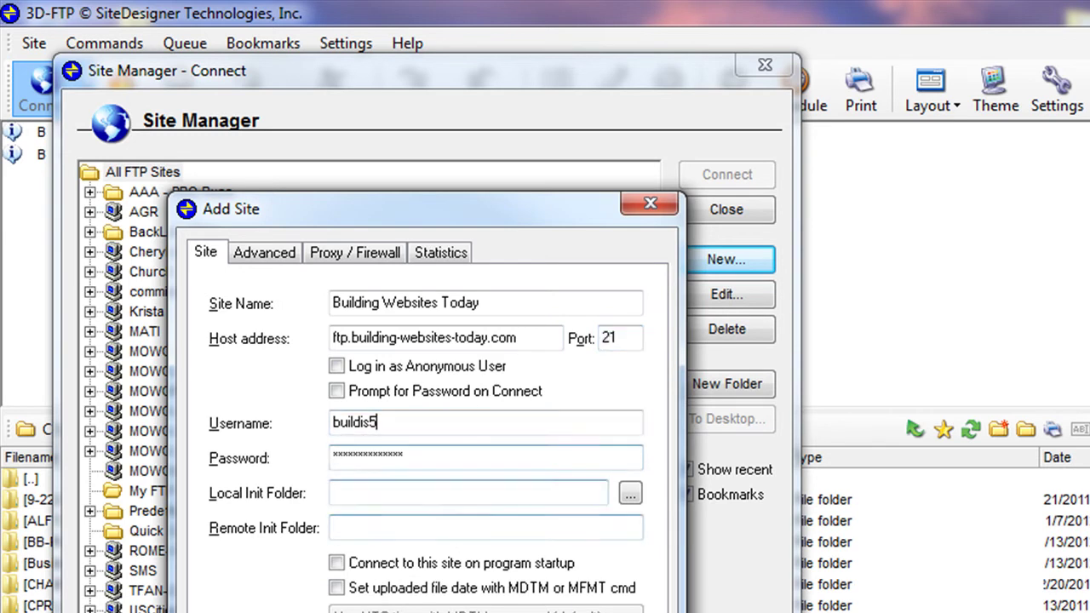
{"action": "key", "text": "Return"}
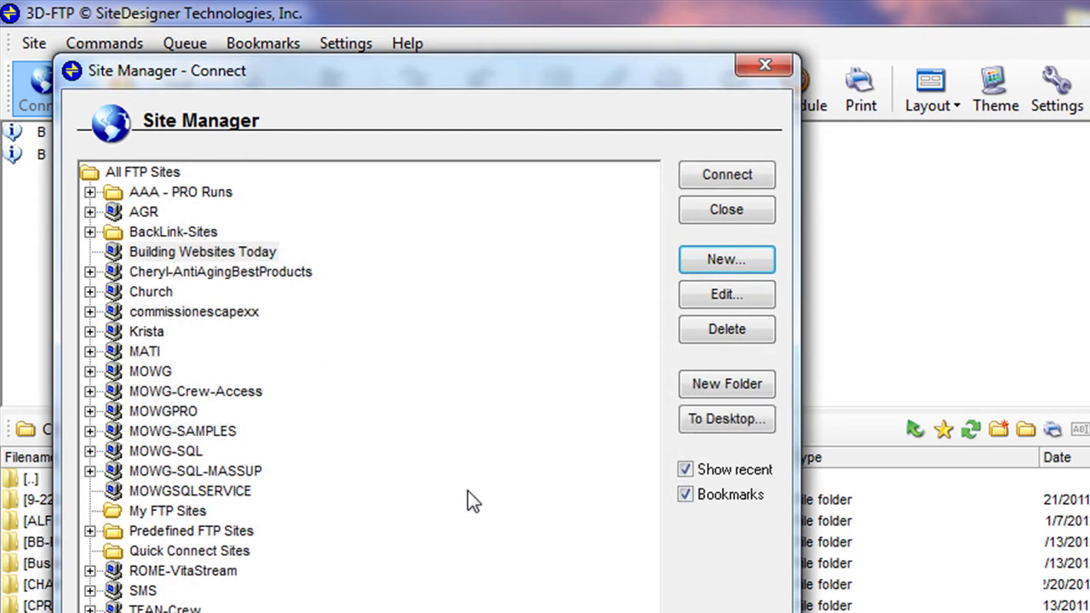
{"action": "left_click", "coordinate": [177, 252]}
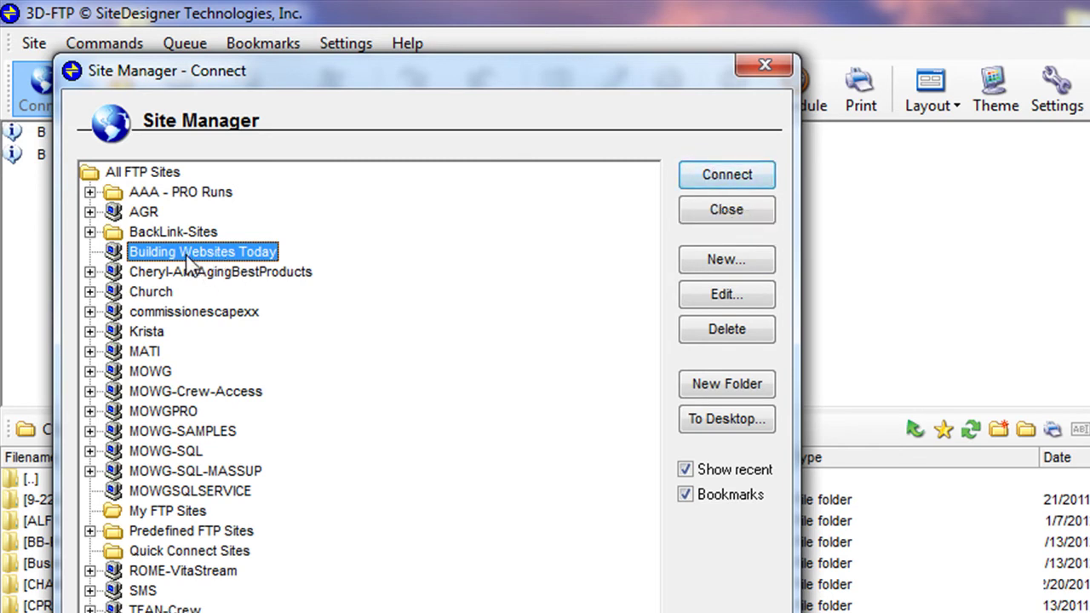
{"action": "left_click", "coordinate": [184, 272]}
{"action": "double_click", "coordinate": [180, 253]}
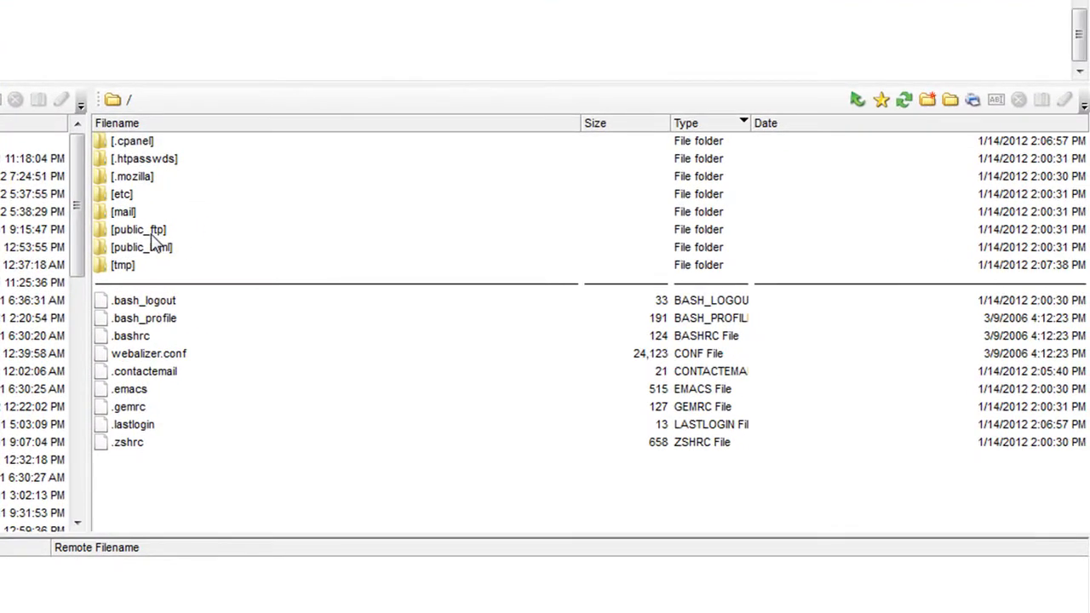
Examine the folders in the server's root directory, from .cpanel down to public_html and tmp
{"action": "left_click", "coordinate": [152, 238]}
{"action": "left_click", "coordinate": [123, 213]}
{"action": "left_click", "coordinate": [128, 194]}
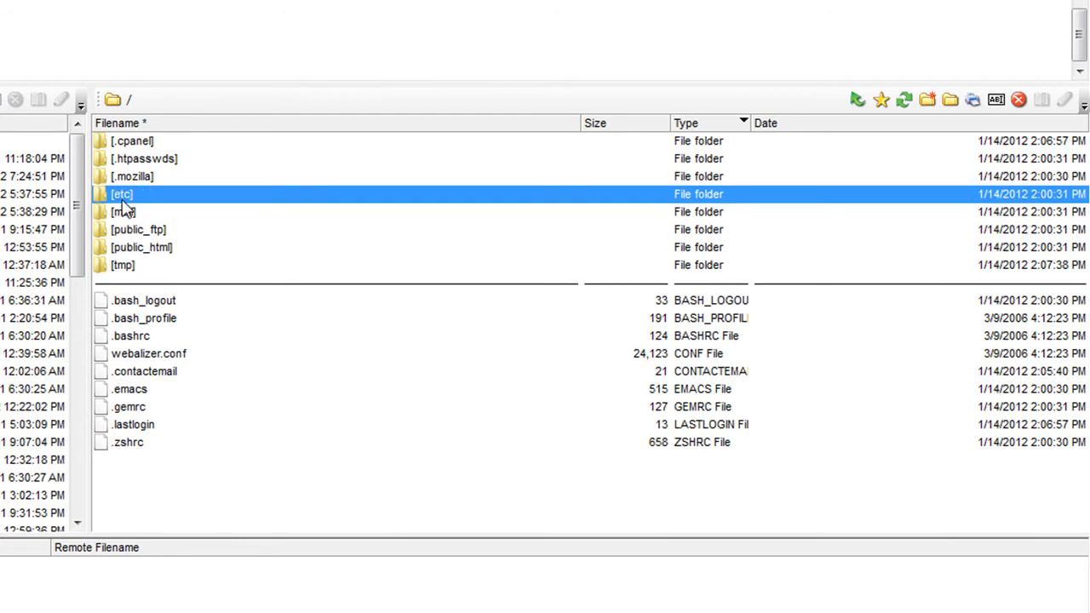
{"action": "left_click", "coordinate": [132, 175]}
{"action": "left_click", "coordinate": [135, 159]}
{"action": "left_click", "coordinate": [137, 141]}
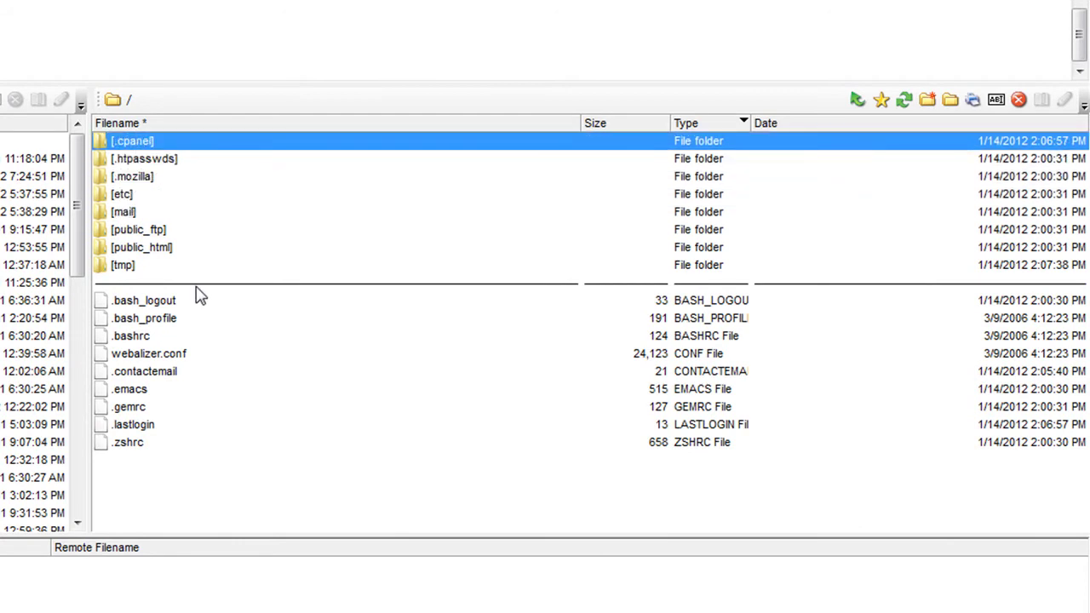
{"action": "left_click", "coordinate": [120, 264]}
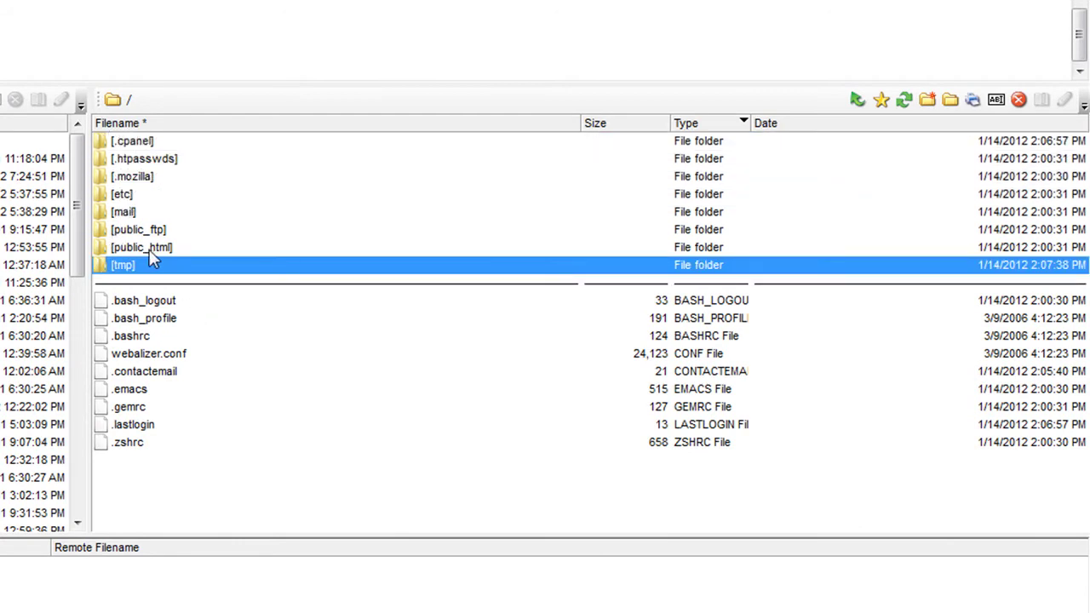
{"action": "left_click", "coordinate": [151, 248]}
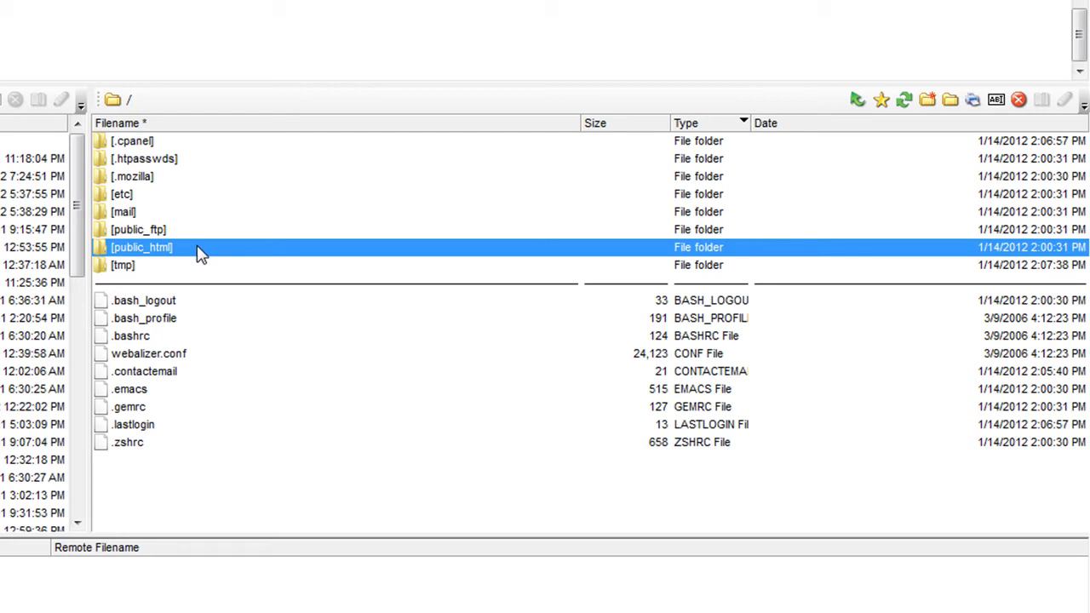
{"action": "left_click", "coordinate": [124, 265]}
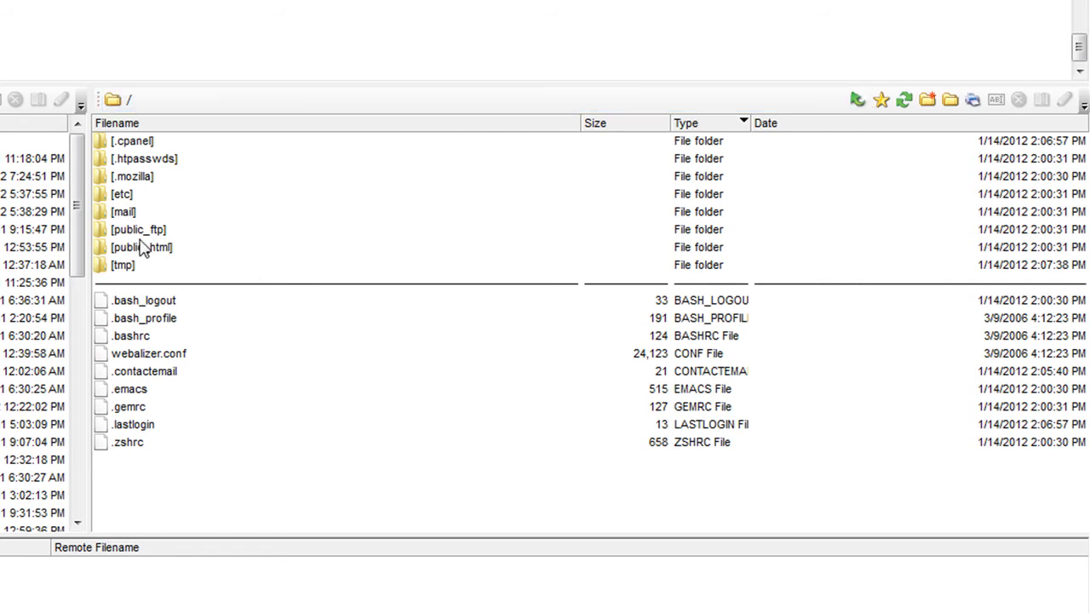
View the contents of the server's public_html folder and return to the root directory
{"action": "left_click", "coordinate": [123, 267]}
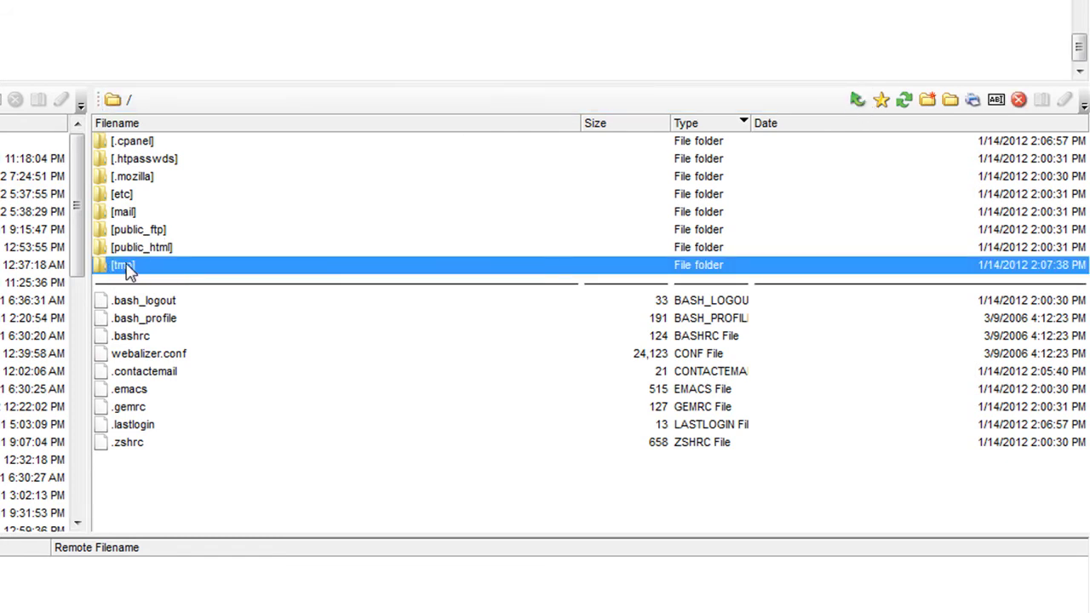
{"action": "double_click", "coordinate": [154, 251]}
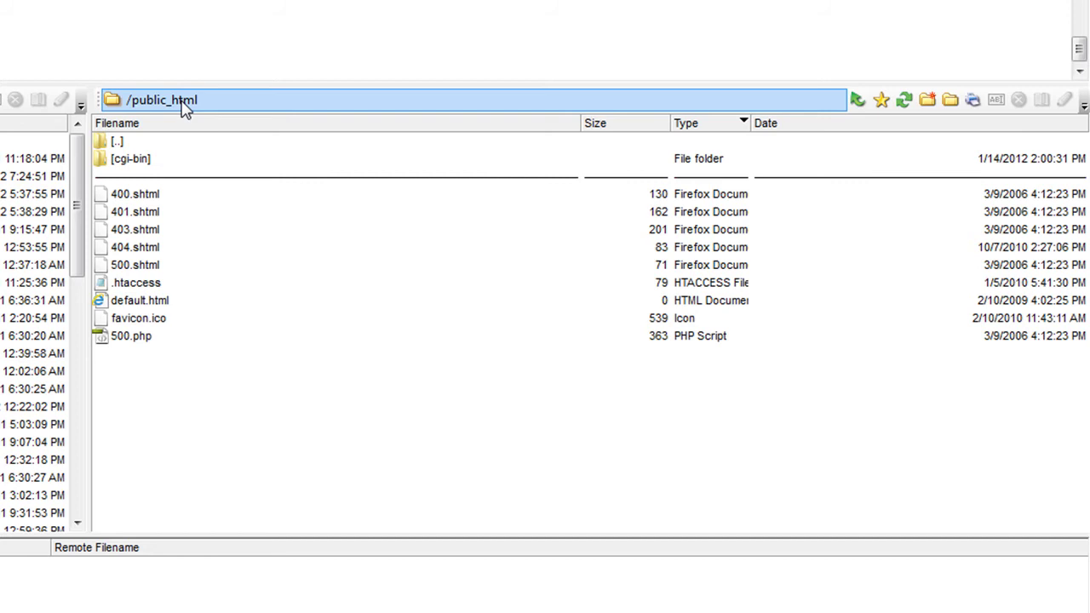
{"action": "double_click", "coordinate": [112, 143]}
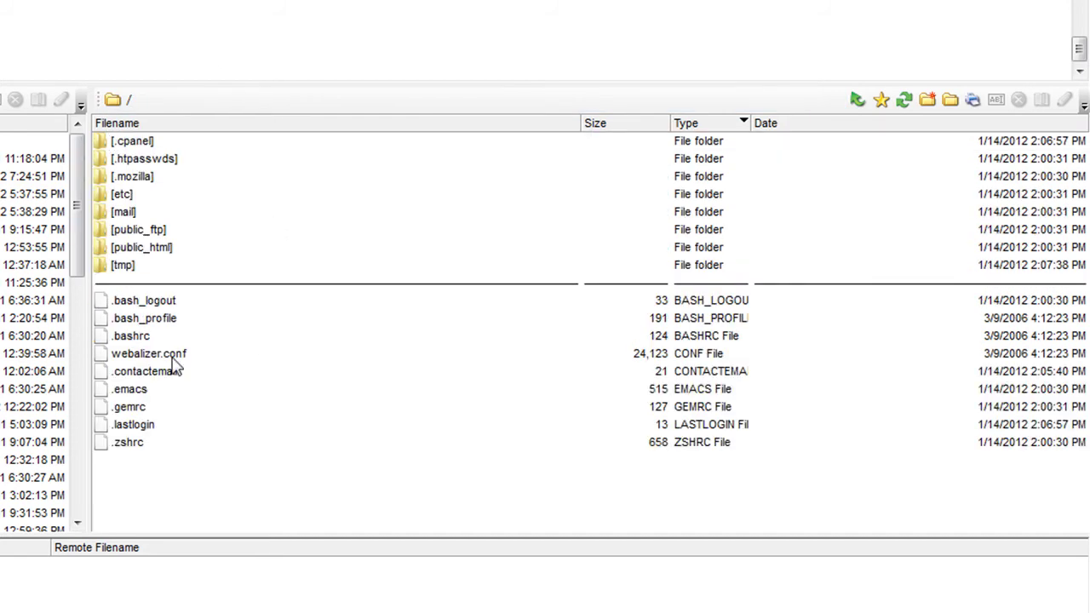
Open the server's public_html folder again and examine default.html and 500.php among its files
{"action": "left_click", "coordinate": [129, 248]}
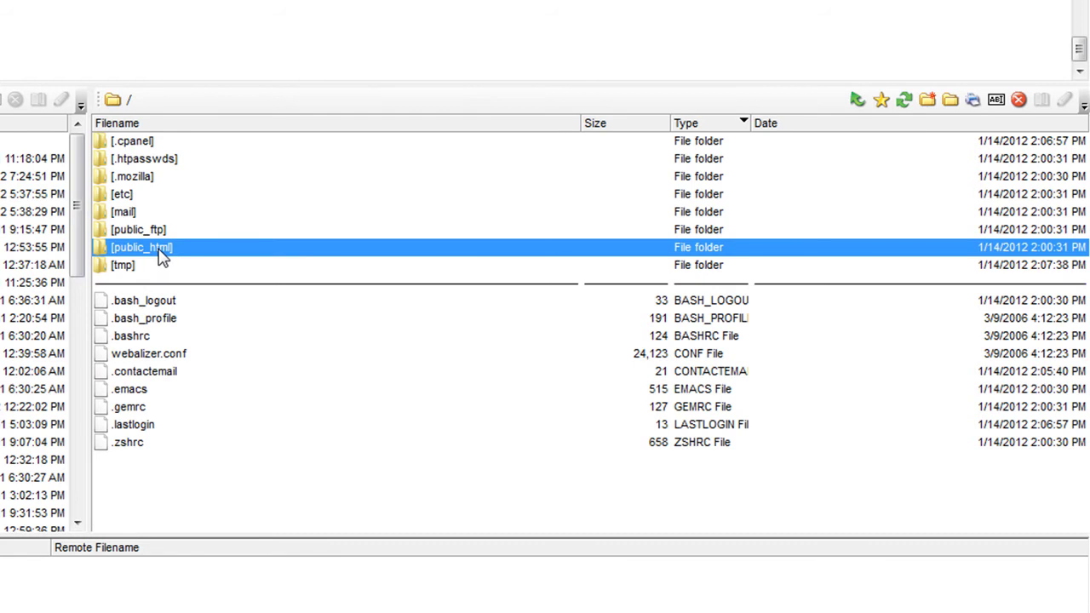
{"action": "double_click", "coordinate": [160, 255]}
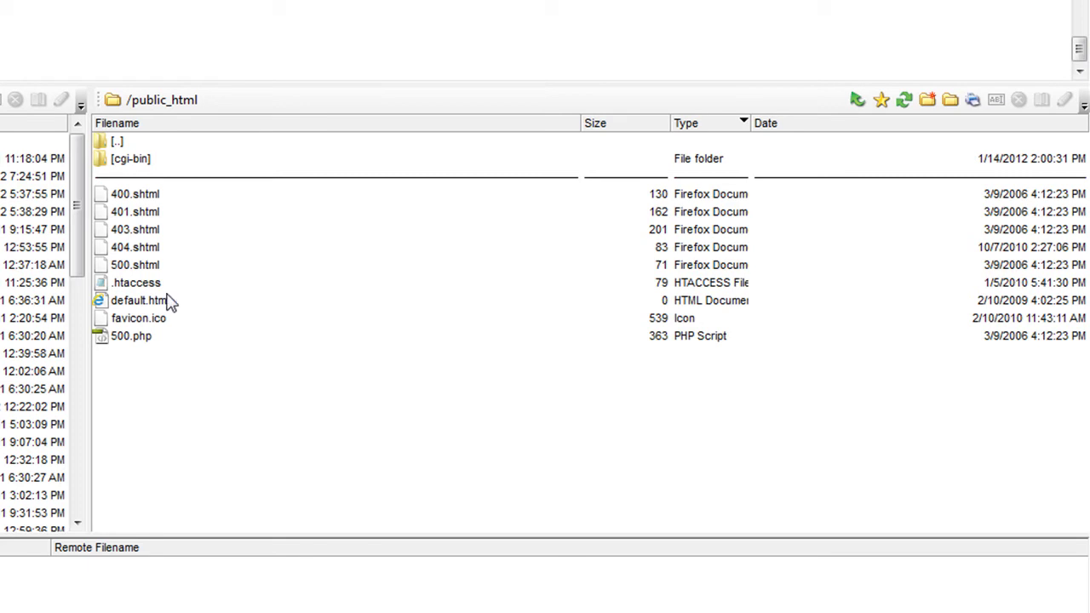
{"action": "left_click", "coordinate": [145, 308]}
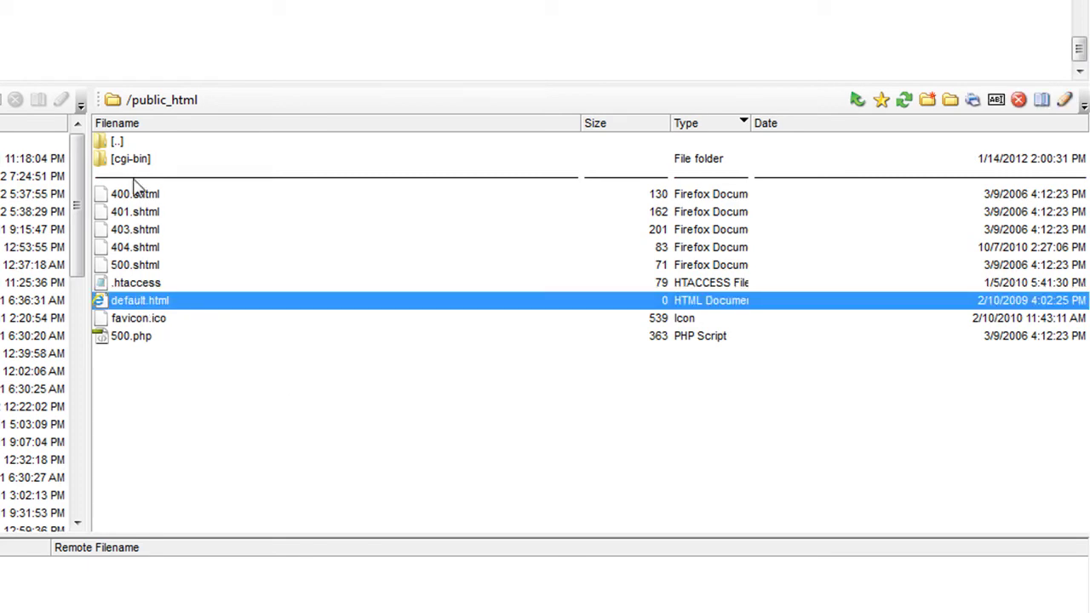
{"action": "left_click", "coordinate": [129, 339]}
{"action": "left_click", "coordinate": [143, 307]}
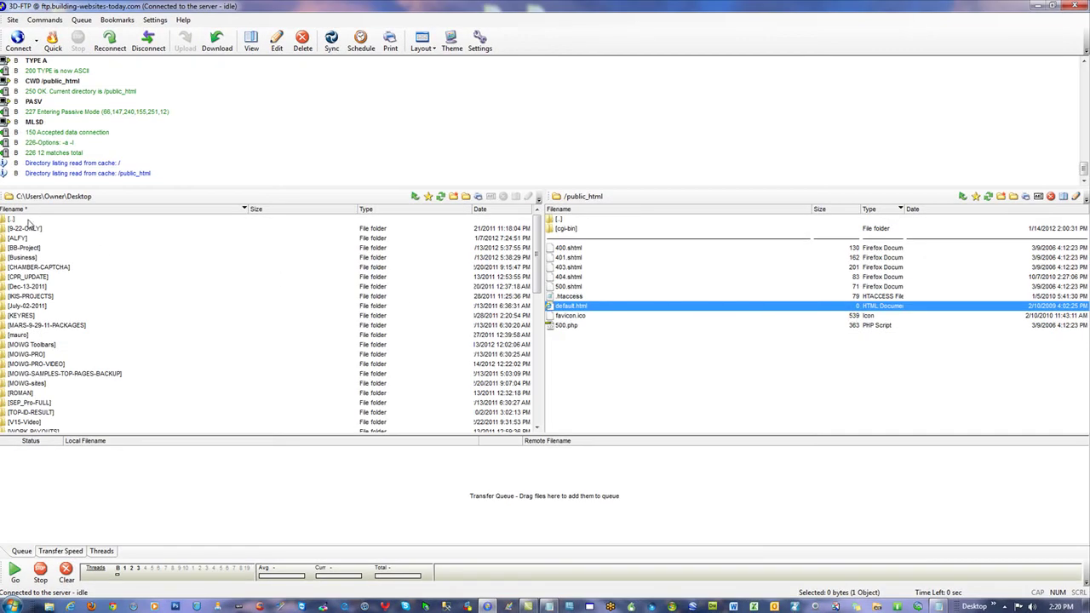
Go up from the local Desktop folder through its parent folders to the root of the C: drive
{"action": "left_click", "coordinate": [21, 230]}
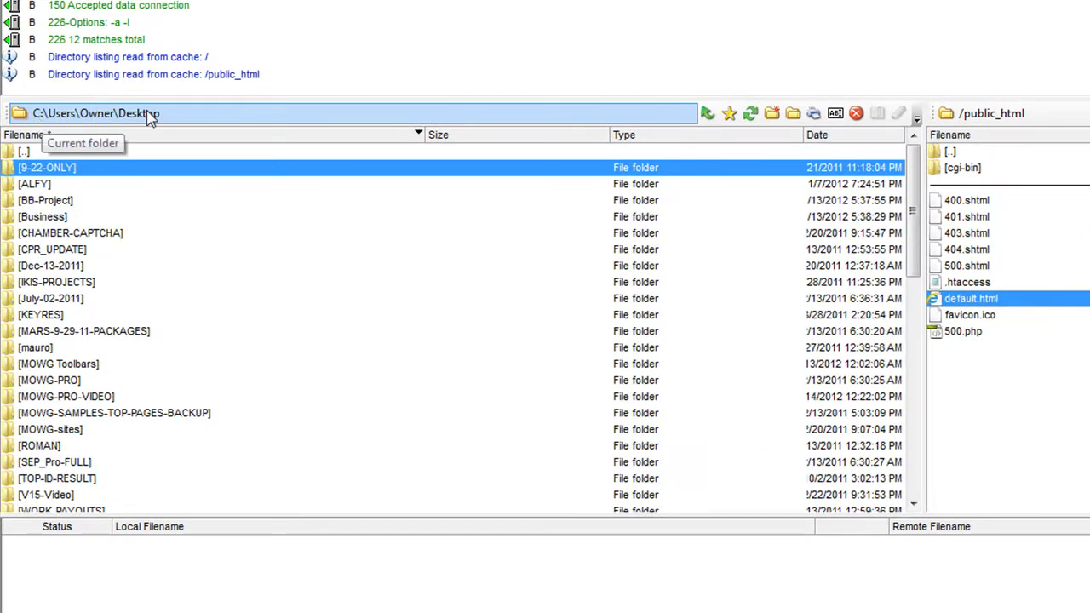
{"action": "left_click", "coordinate": [28, 153]}
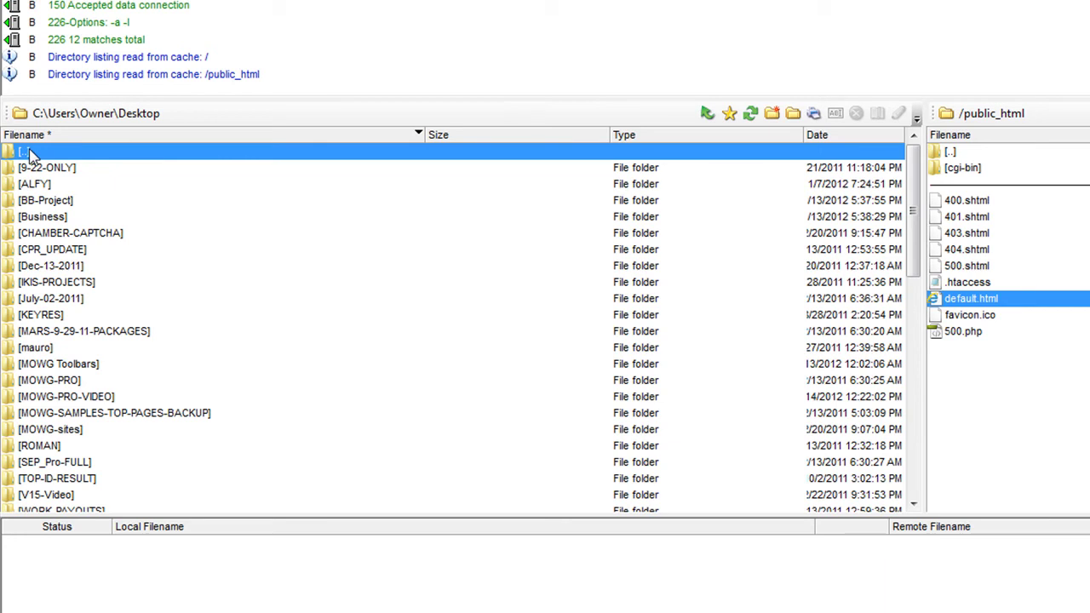
{"action": "double_click", "coordinate": [29, 151]}
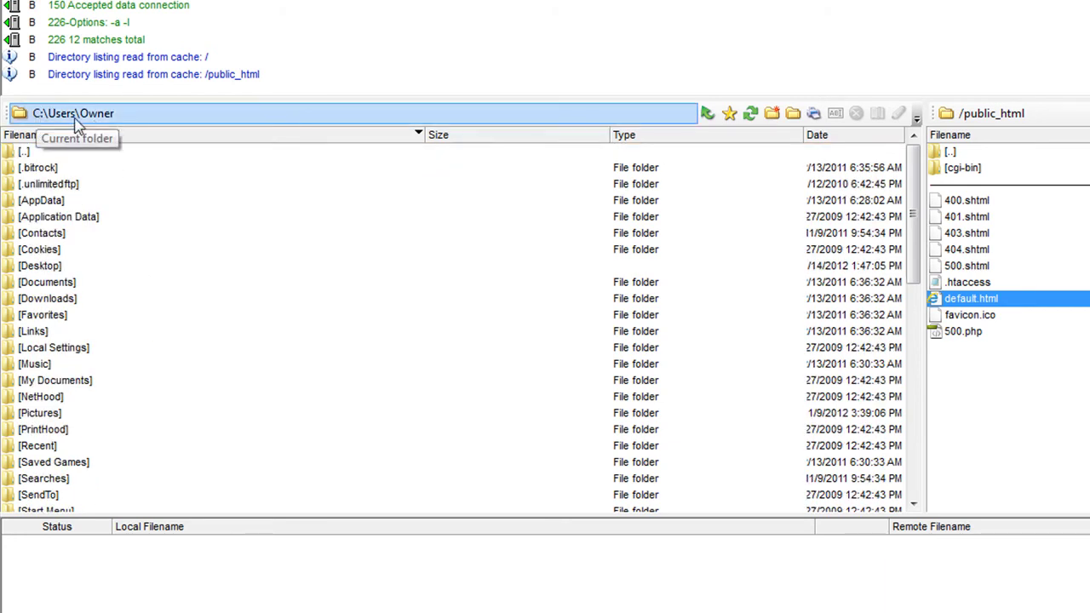
{"action": "double_click", "coordinate": [24, 152]}
{"action": "double_click", "coordinate": [24, 154]}
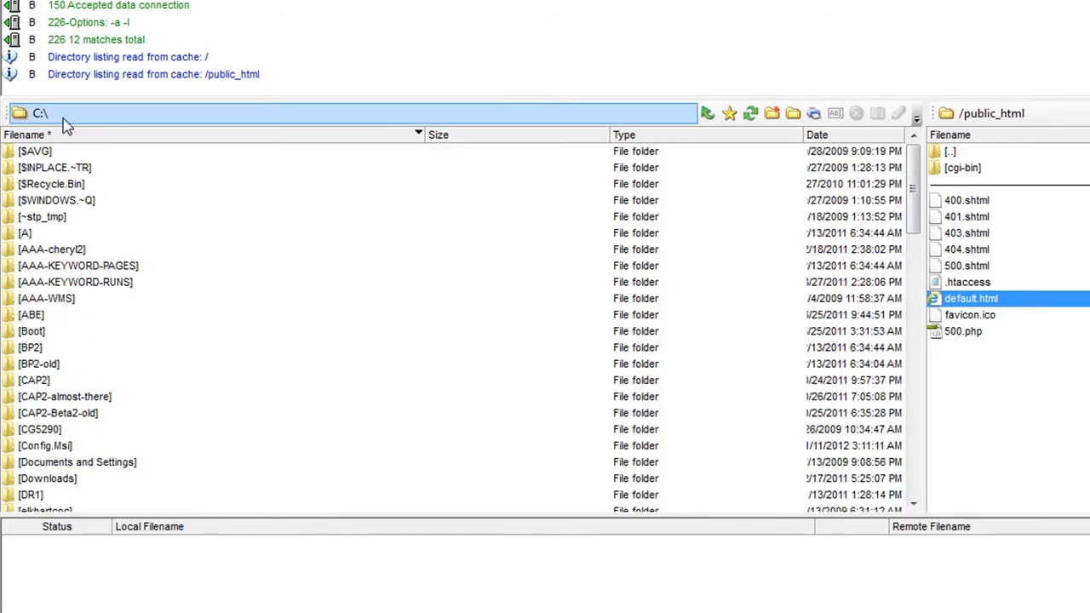
Examine the local folders on the C: drive, including Program Files (x86) and Program Files
{"action": "scroll", "coordinate": [174, 275], "scroll_direction": "down", "scroll_amount": 9}
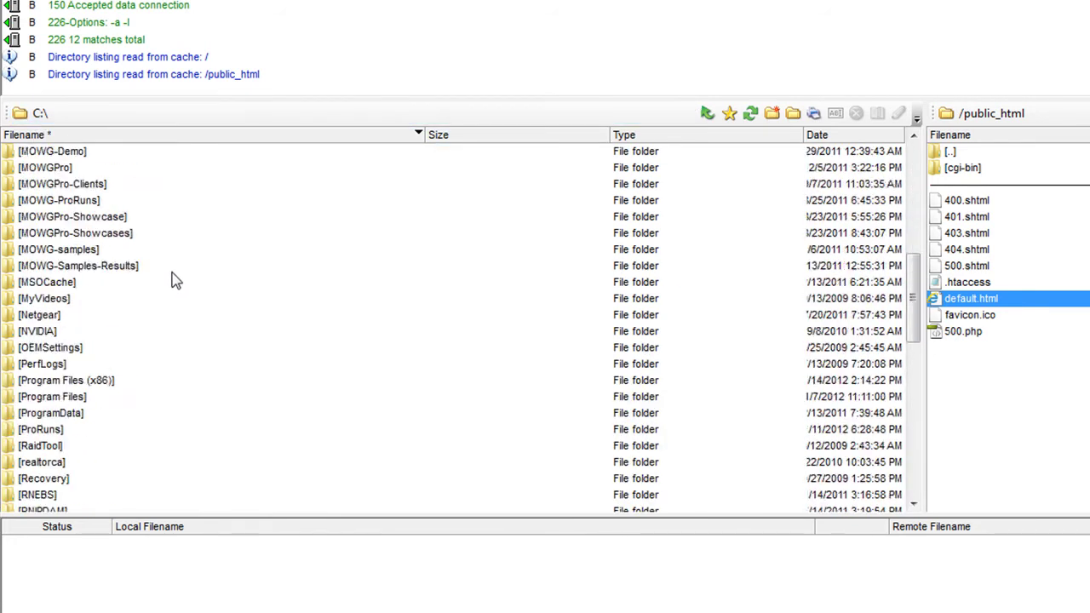
{"action": "left_click", "coordinate": [51, 381]}
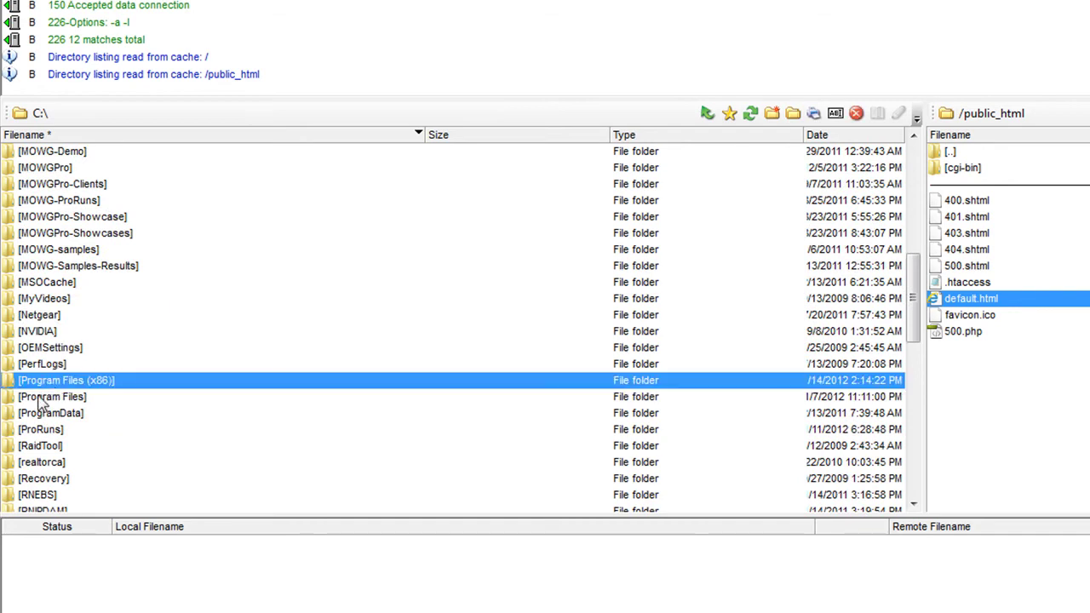
{"action": "left_click", "coordinate": [45, 397]}
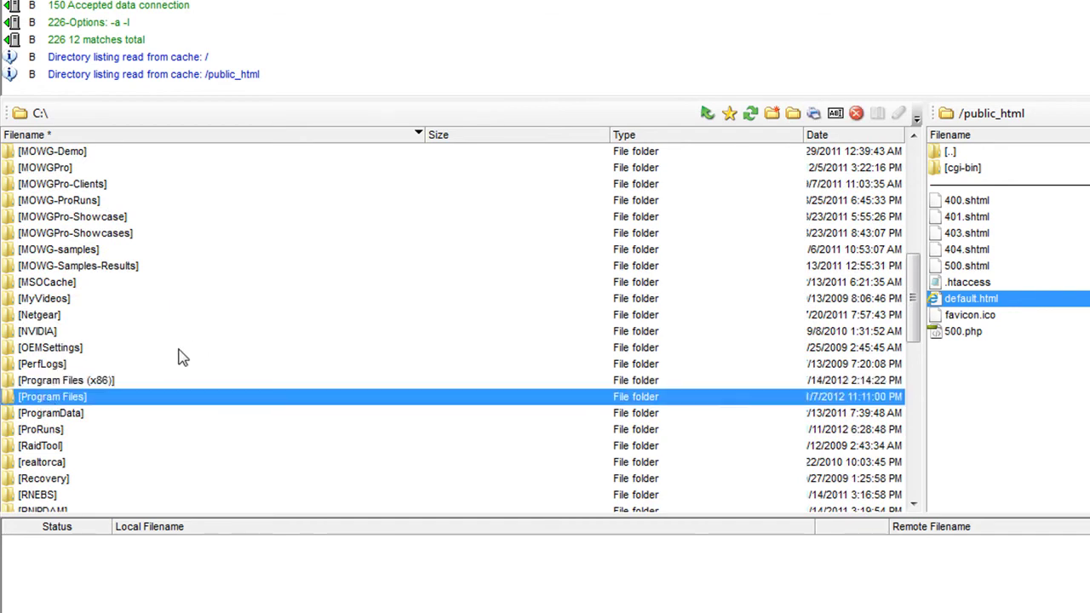
{"action": "scroll", "coordinate": [177, 351], "scroll_direction": "down", "scroll_amount": 6}
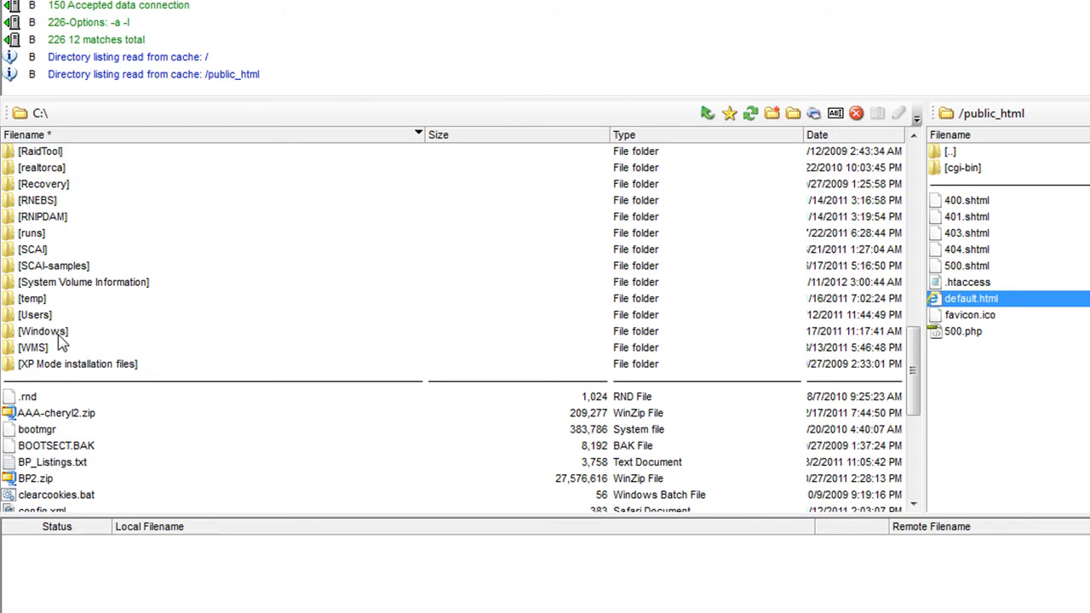
Browse the local side from the C: drive back into Users\Owner\Desktop
{"action": "double_click", "coordinate": [37, 316]}
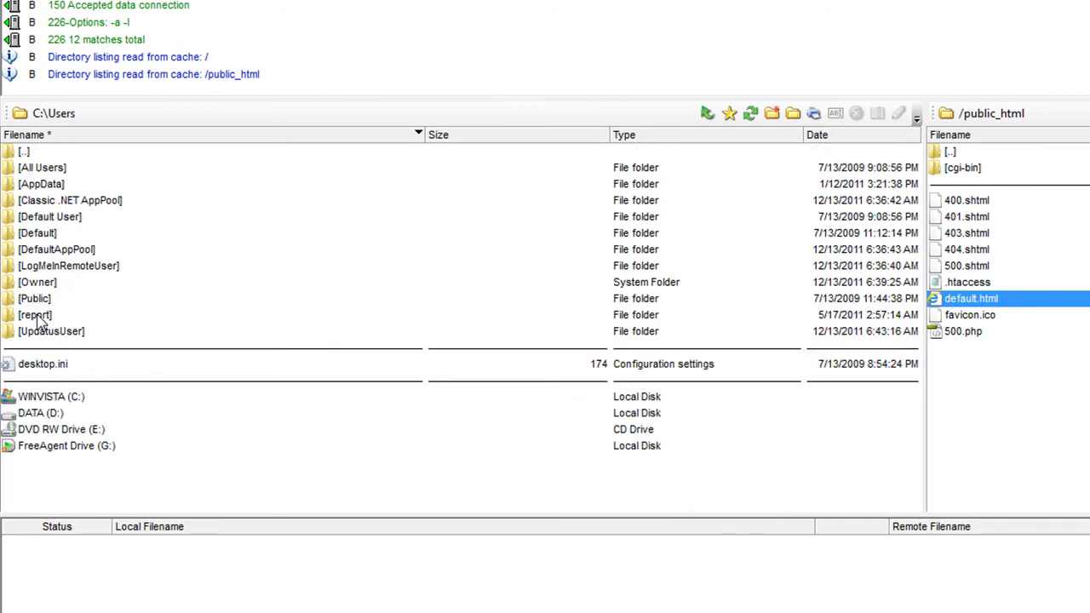
{"action": "left_click", "coordinate": [32, 283]}
{"action": "double_click", "coordinate": [34, 286]}
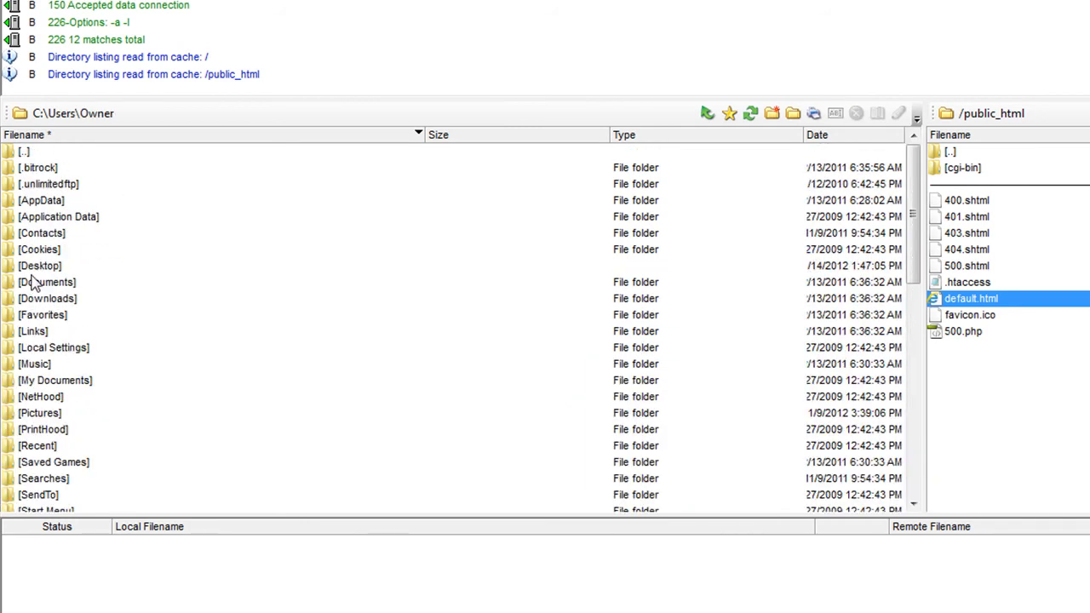
{"action": "double_click", "coordinate": [39, 267]}
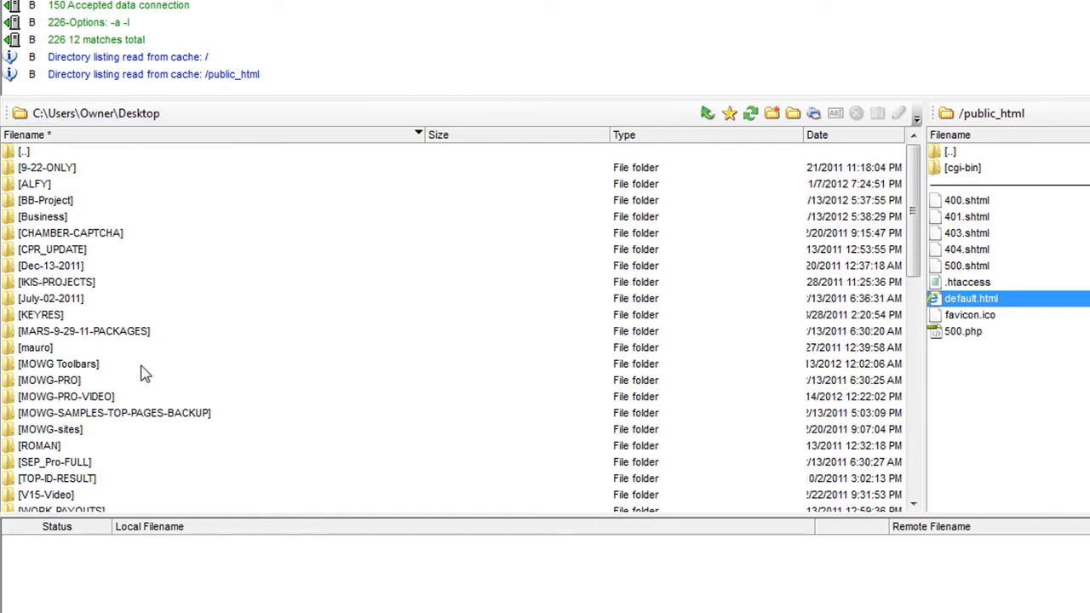
Look through the folders on the local Desktop and open CHAMBER-CAPTCHA to view its files
{"action": "left_click", "coordinate": [73, 364]}
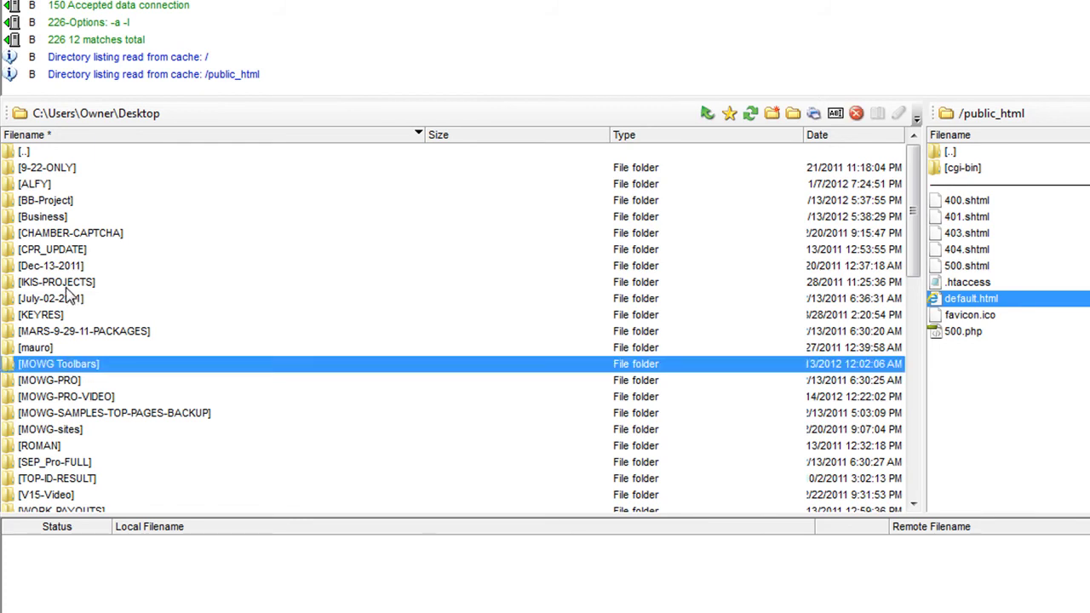
{"action": "left_click", "coordinate": [68, 286]}
{"action": "left_click", "coordinate": [65, 249]}
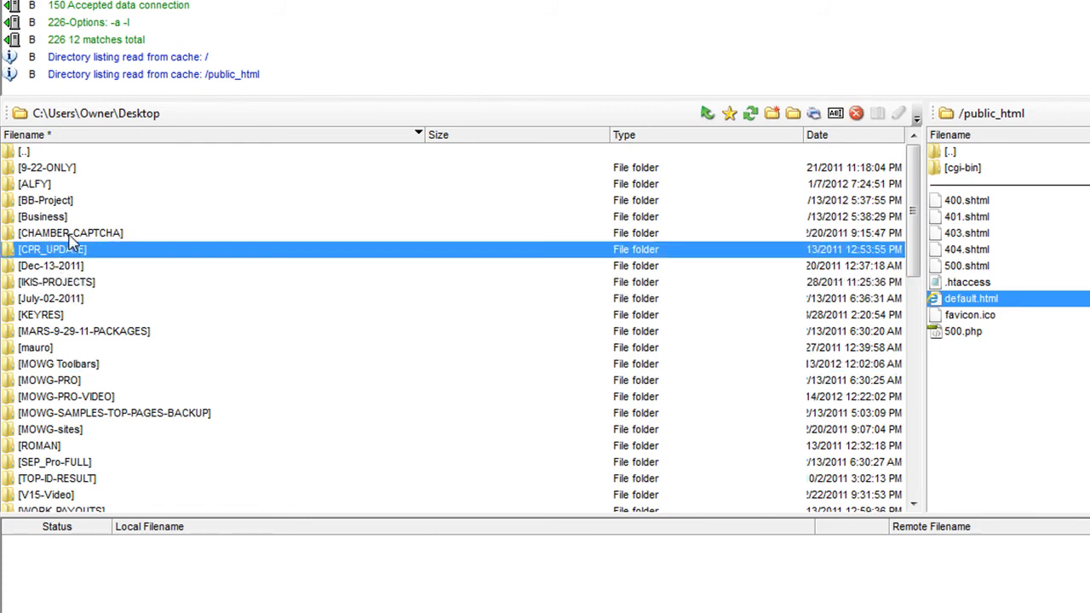
{"action": "left_click", "coordinate": [70, 238]}
{"action": "double_click", "coordinate": [69, 238]}
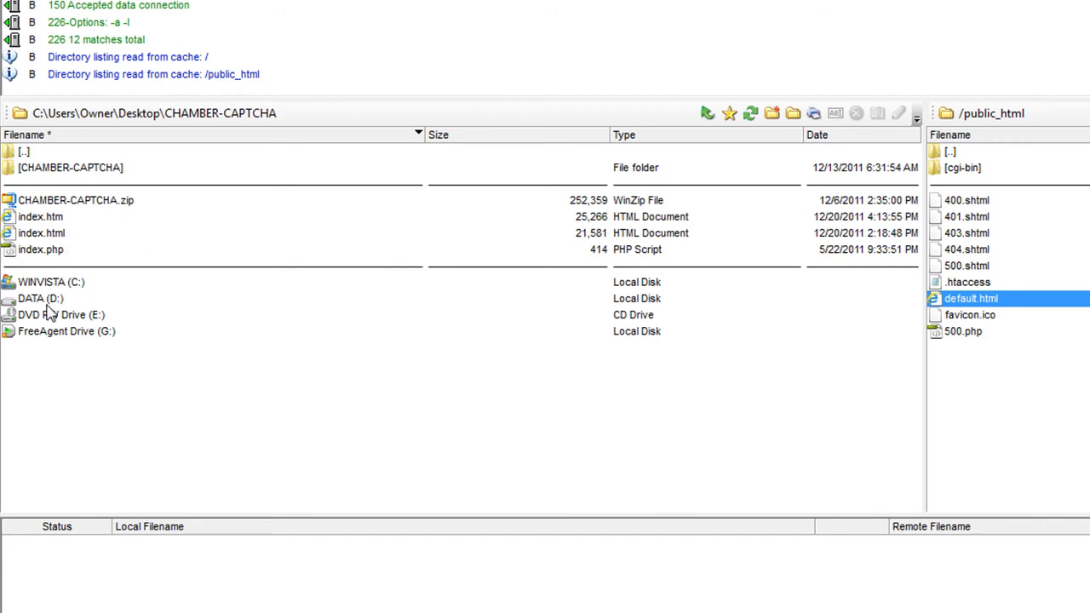
Return the local side to the C: drive root and open the MOWG-Demo folder
{"action": "double_click", "coordinate": [23, 151]}
{"action": "double_click", "coordinate": [23, 151]}
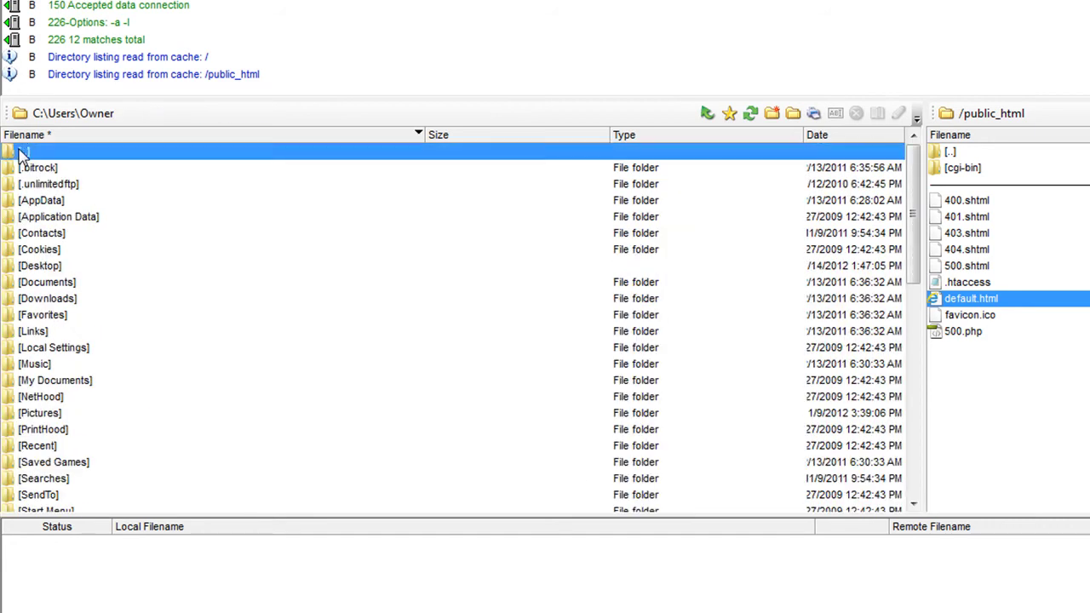
{"action": "double_click", "coordinate": [23, 152]}
{"action": "double_click", "coordinate": [23, 152]}
{"action": "scroll", "coordinate": [149, 376], "scroll_direction": "down", "scroll_amount": 11}
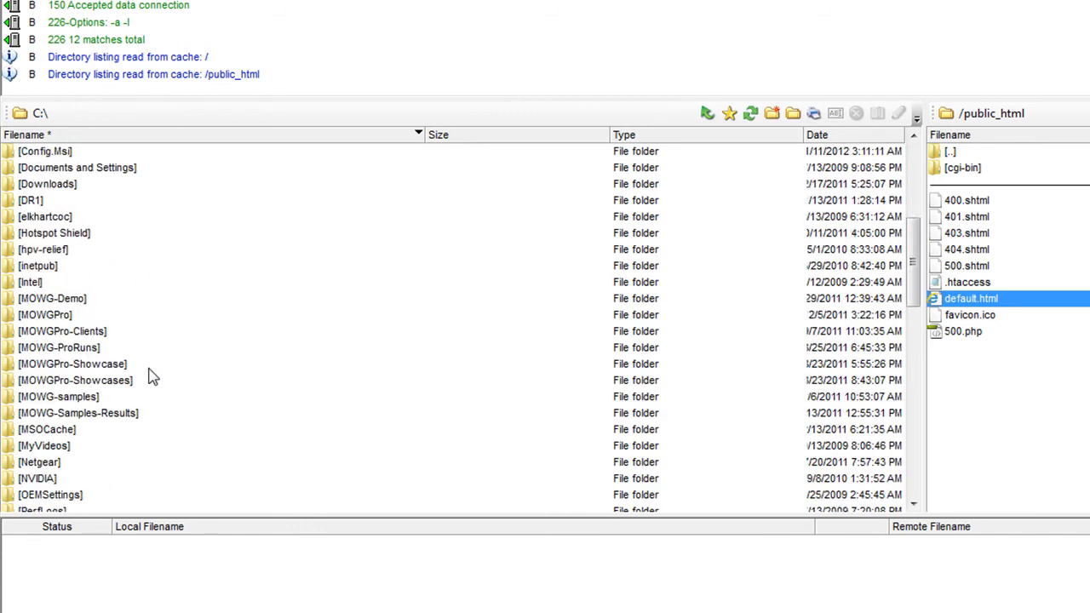
{"action": "scroll", "coordinate": [149, 377], "scroll_direction": "down", "scroll_amount": 6}
{"action": "scroll", "coordinate": [149, 376], "scroll_direction": "up", "scroll_amount": 3}
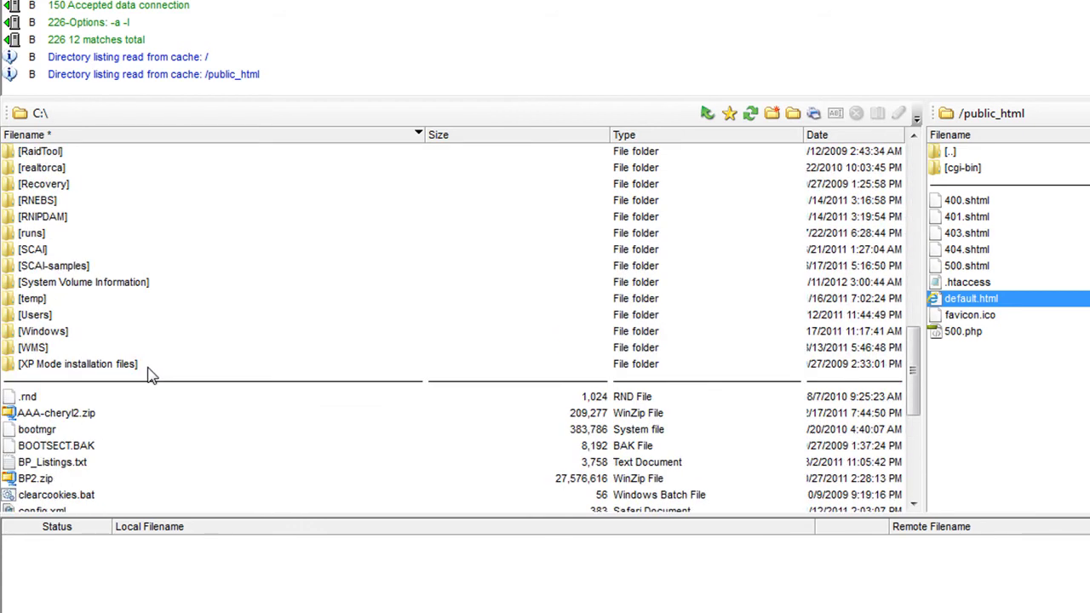
{"action": "scroll", "coordinate": [148, 376], "scroll_direction": "up", "scroll_amount": 3}
{"action": "scroll", "coordinate": [149, 376], "scroll_direction": "up", "scroll_amount": 3}
{"action": "scroll", "coordinate": [149, 376], "scroll_direction": "up", "scroll_amount": 3}
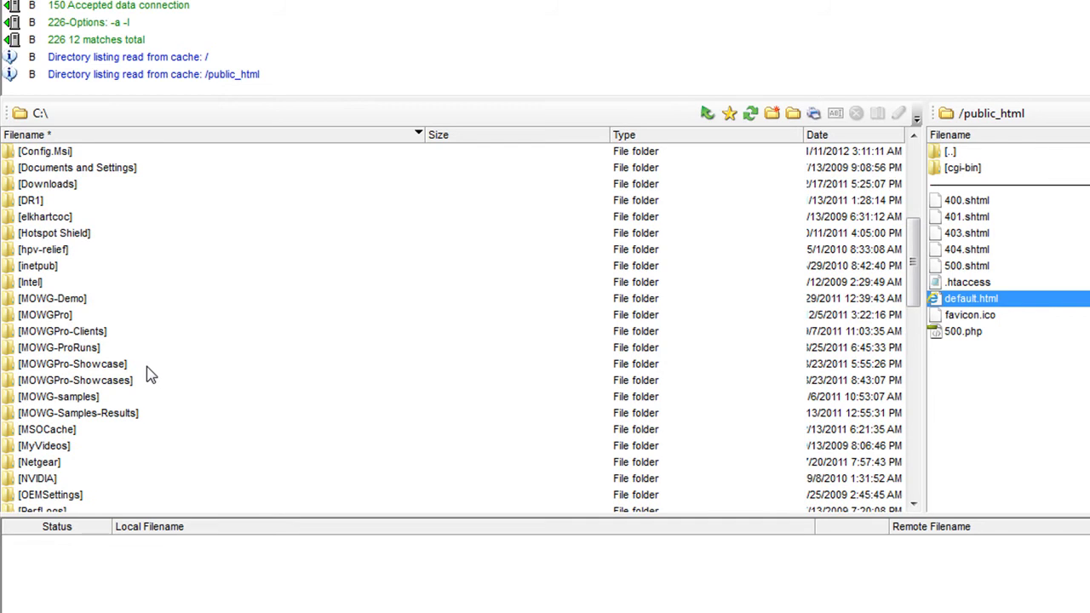
{"action": "left_click", "coordinate": [50, 305]}
{"action": "double_click", "coordinate": [50, 305]}
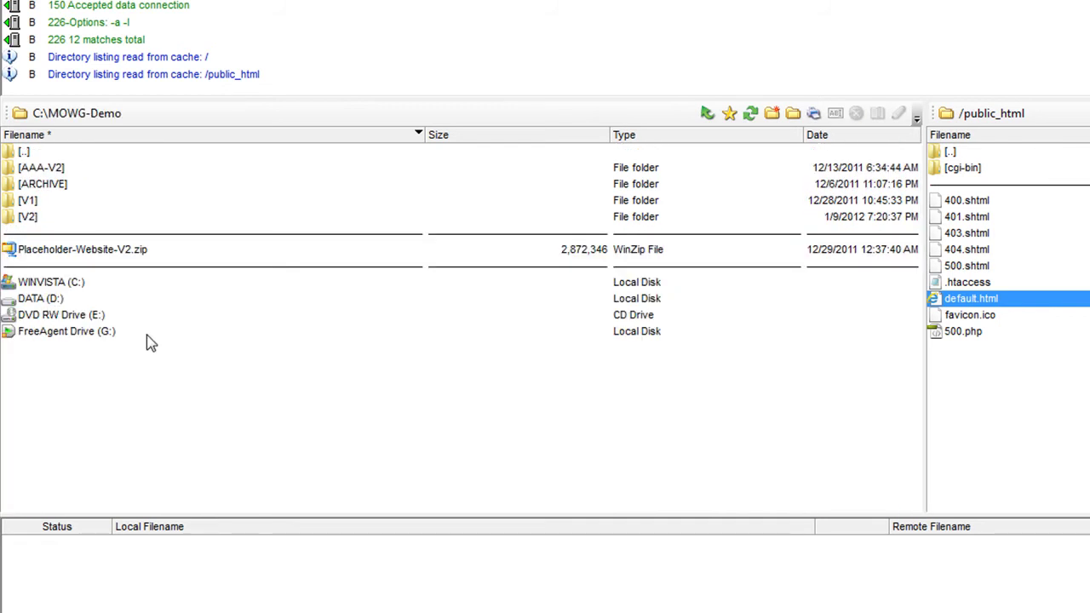
Open the local V2 folder and its OPEN-AND-READ-ME subfolder
{"action": "left_click", "coordinate": [28, 219]}
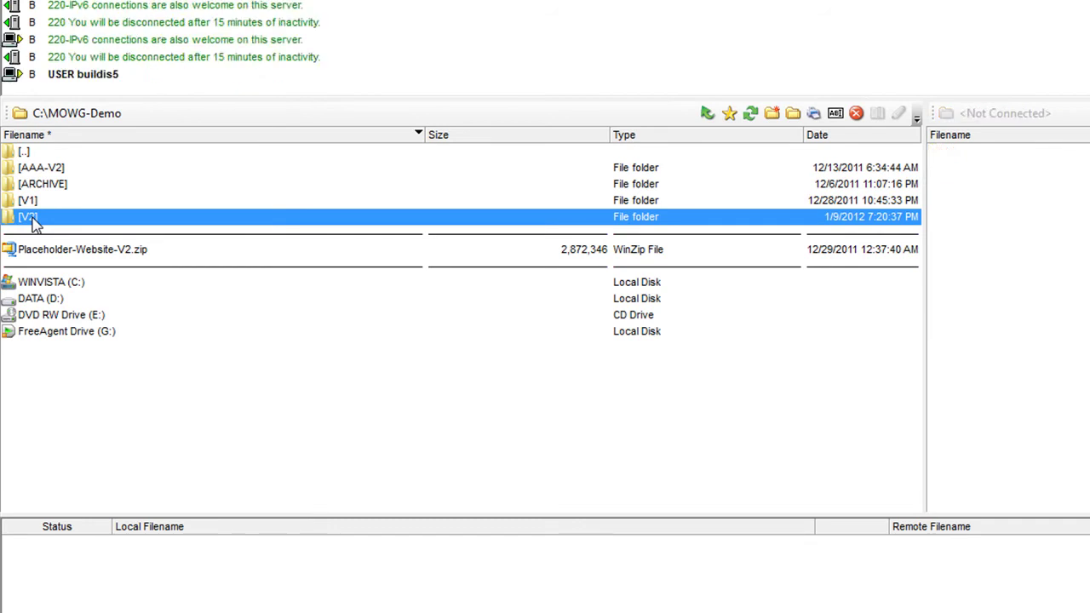
{"action": "double_click", "coordinate": [30, 220]}
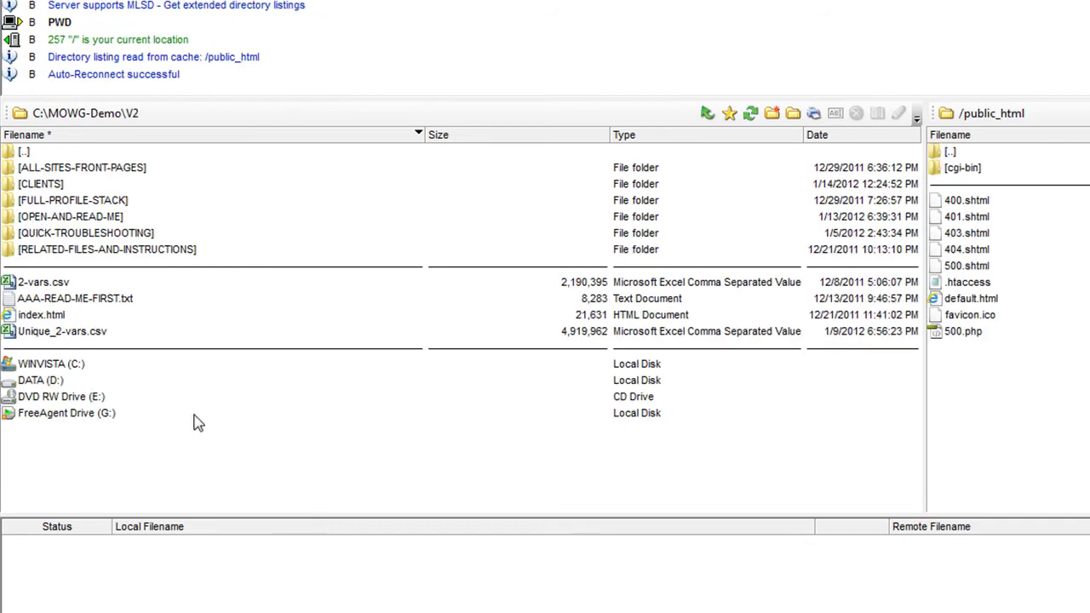
{"action": "double_click", "coordinate": [77, 220]}
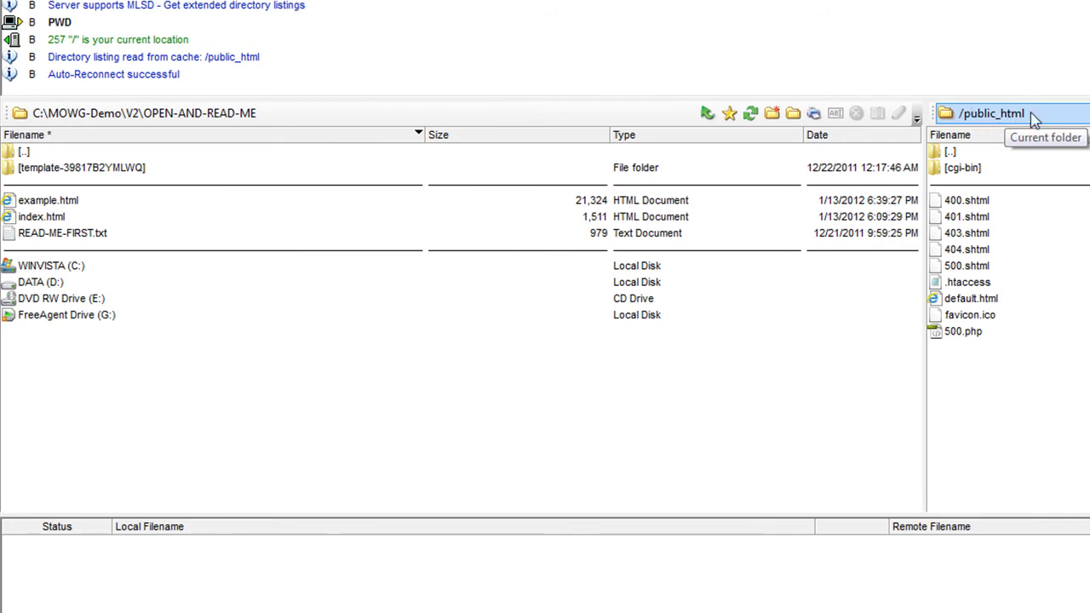
Open the local template-39817B2YMLWQ folder and view the files in its images folder
{"action": "left_click", "coordinate": [71, 171]}
{"action": "double_click", "coordinate": [71, 170]}
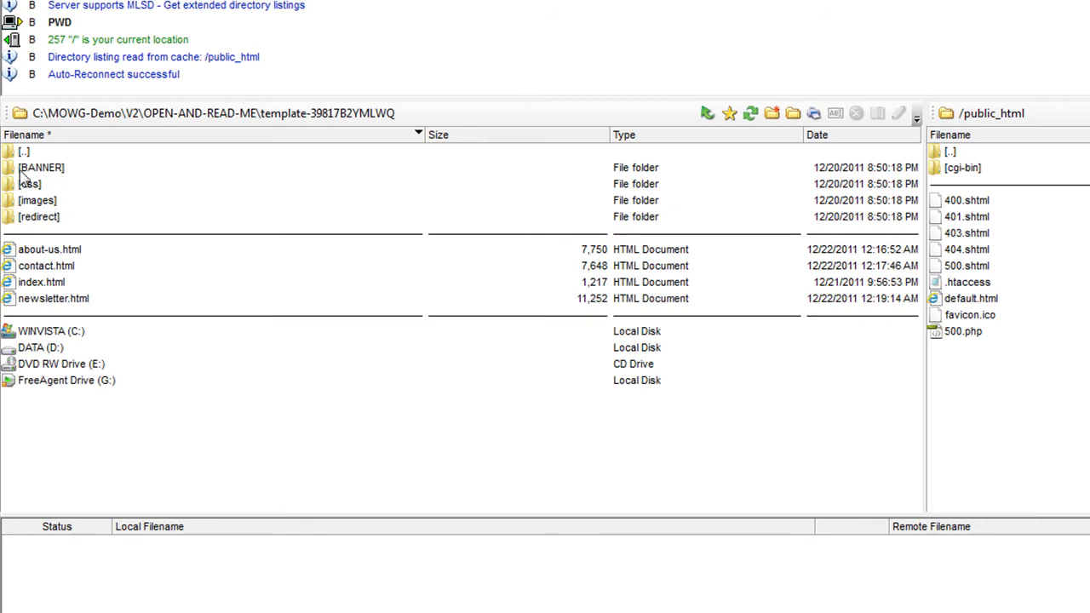
{"action": "left_click", "coordinate": [34, 202]}
{"action": "double_click", "coordinate": [34, 201]}
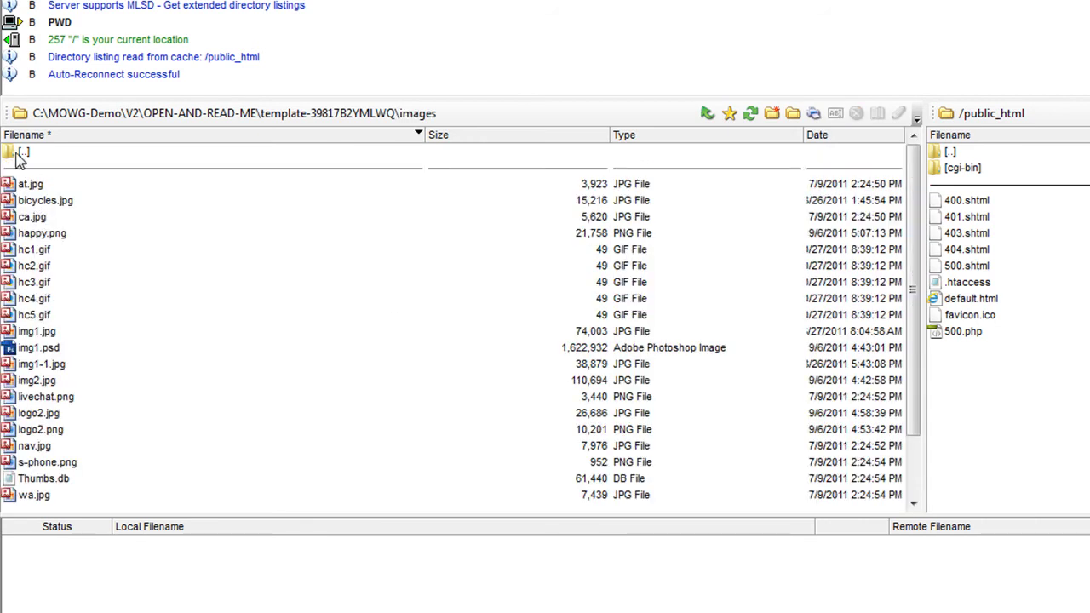
View the template's css folder, and go back up to select index.html in OPEN-AND-READ-ME
{"action": "double_click", "coordinate": [16, 155]}
{"action": "double_click", "coordinate": [26, 183]}
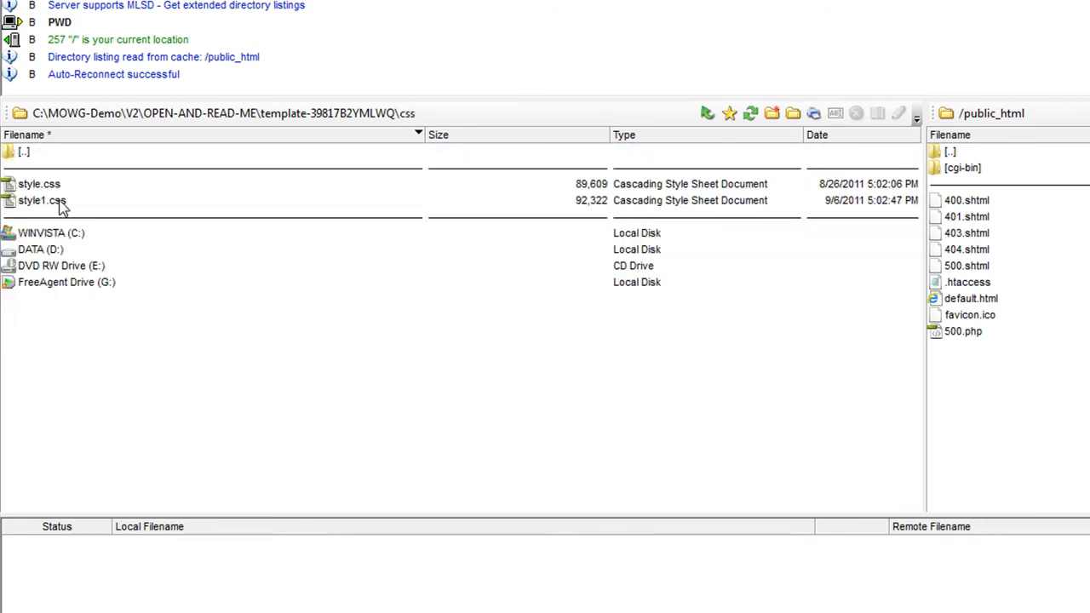
{"action": "left_click", "coordinate": [19, 153]}
{"action": "double_click", "coordinate": [19, 153]}
{"action": "double_click", "coordinate": [19, 153]}
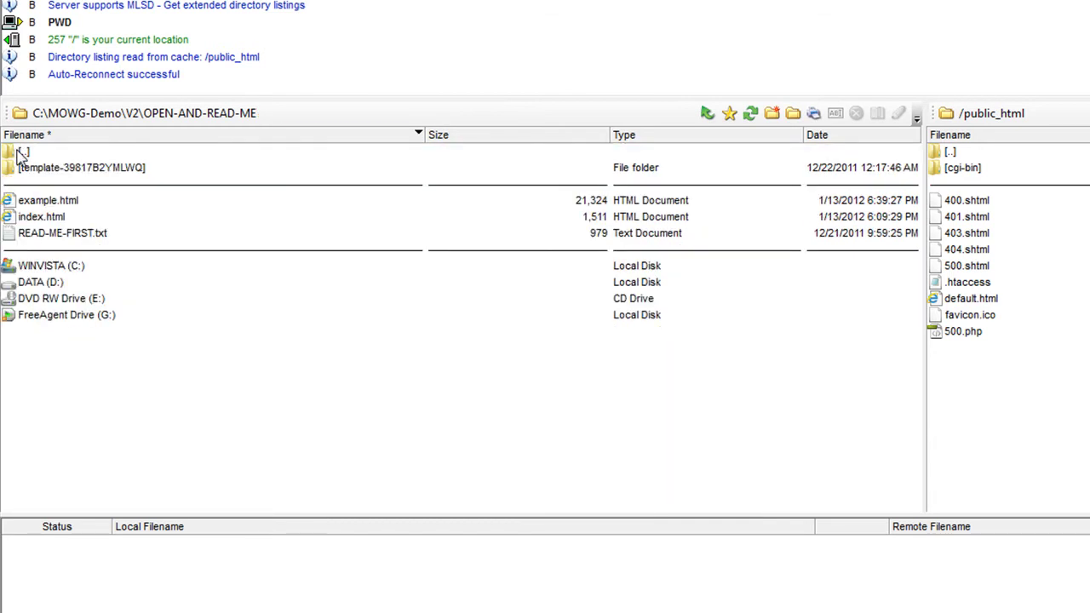
{"action": "left_click", "coordinate": [36, 219]}
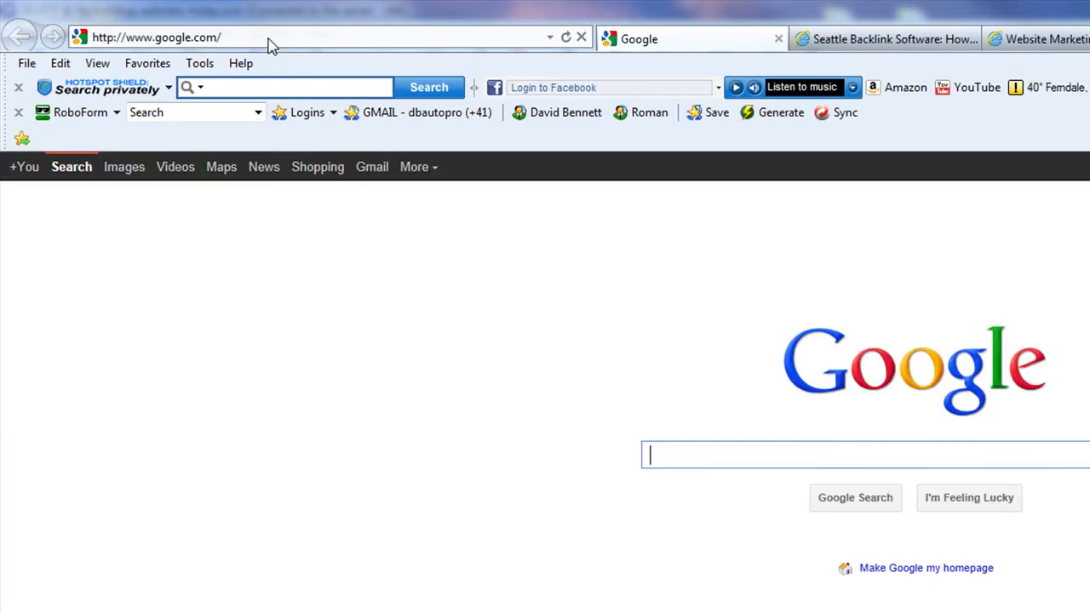
Open building-websites-today.com in the browser
{"action": "right_click", "coordinate": [267, 40]}
{"action": "left_click", "coordinate": [317, 123]}
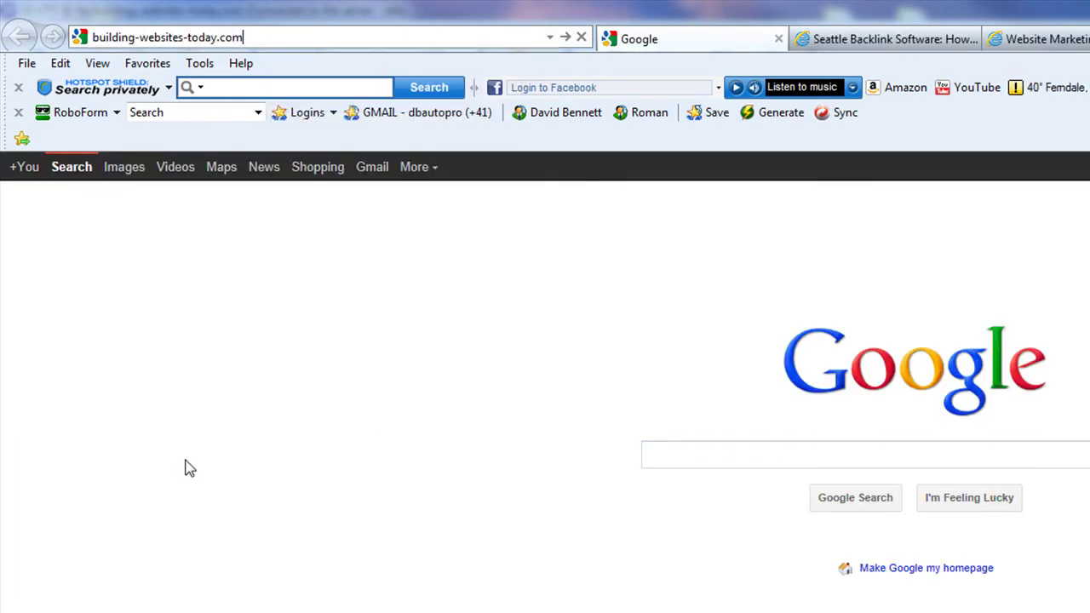
{"action": "key", "text": "Return"}
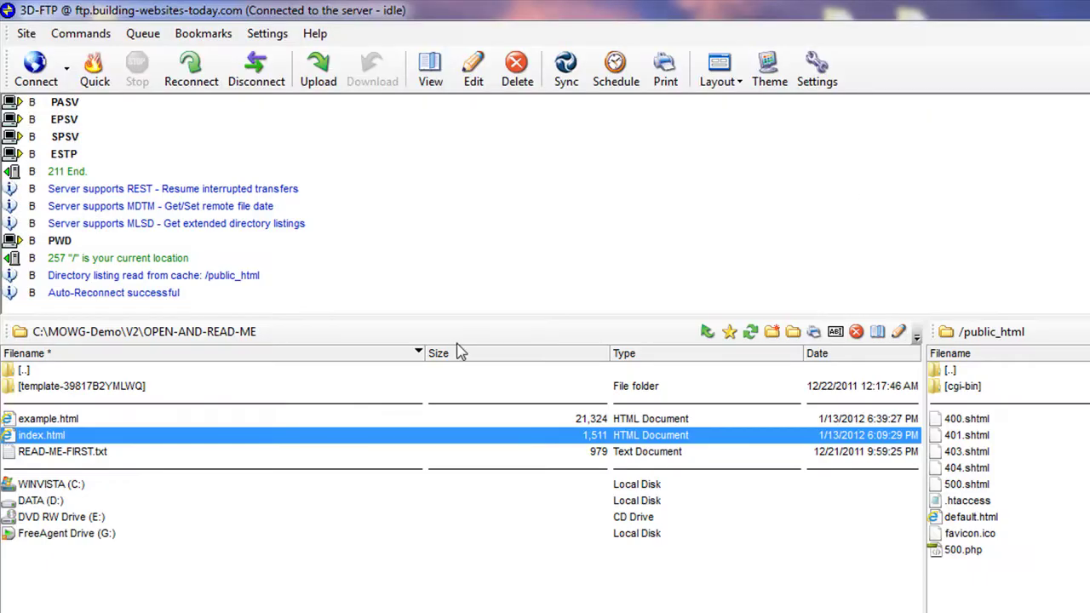
In 3D-FTP, upload the local index.html to the server's /public_html folder and select the uploaded copy
{"action": "right_click", "coordinate": [55, 440]}
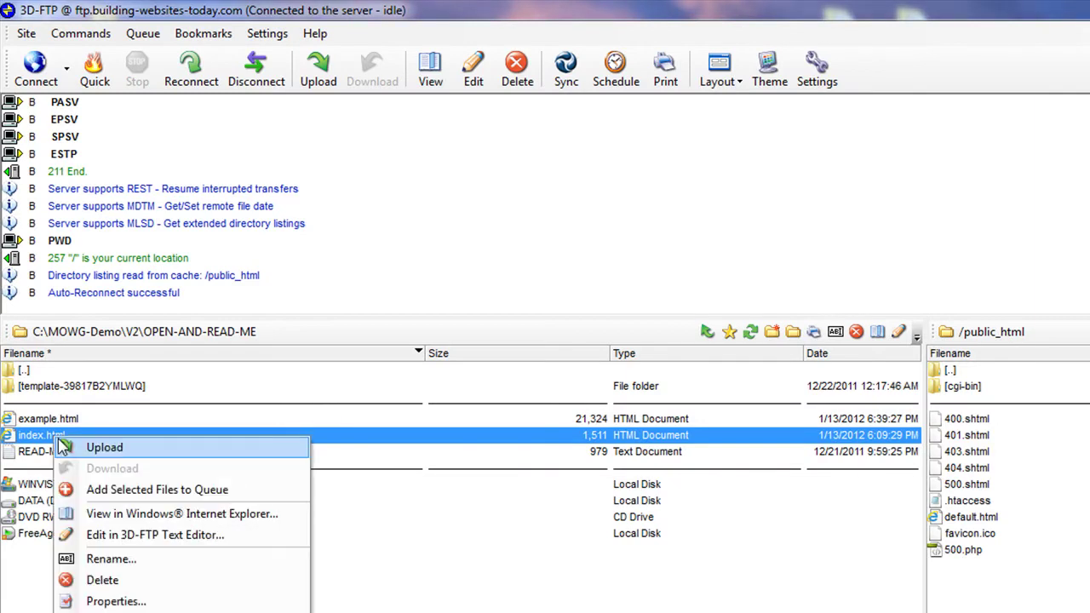
{"action": "left_click", "coordinate": [98, 446]}
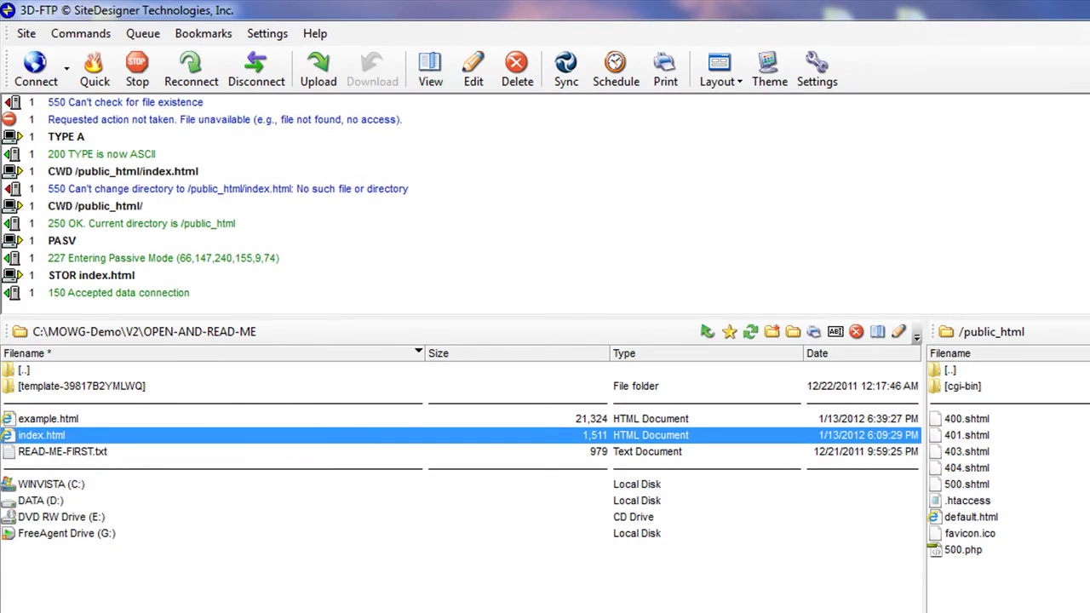
{"action": "left_click", "coordinate": [979, 534]}
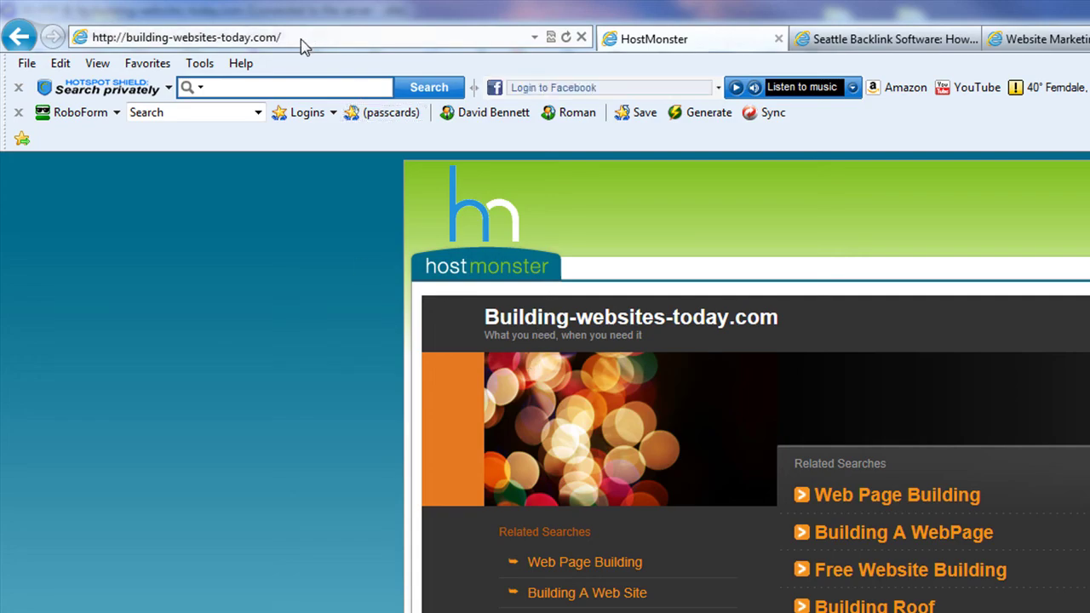
Remove the trailing slash from the site address in the browser, and select default.html in the server folder in 3D-FTP
{"action": "left_click", "coordinate": [292, 34]}
{"action": "left_click", "coordinate": [290, 37]}
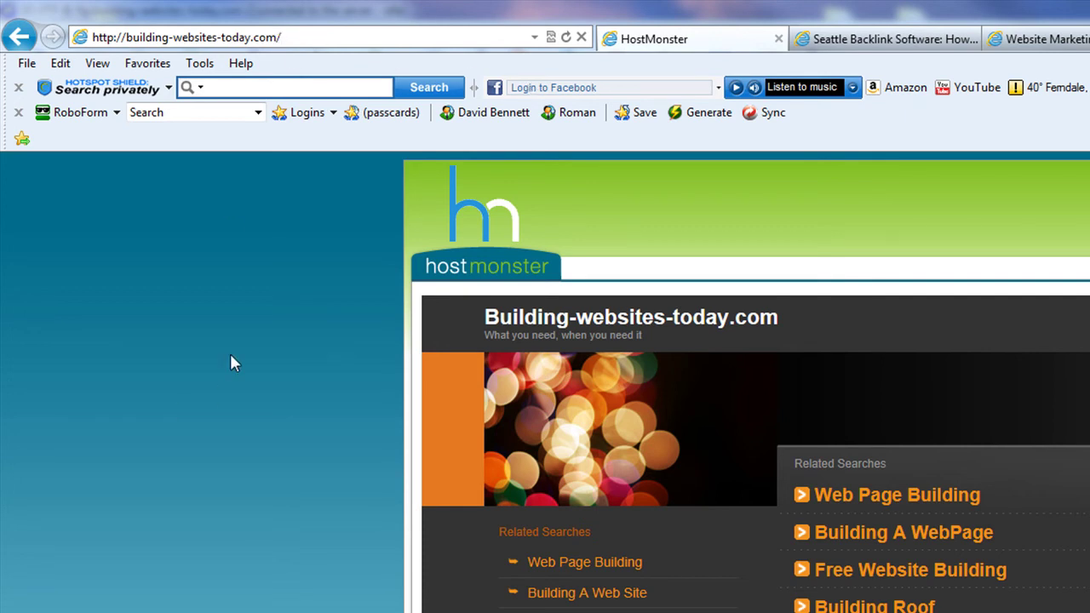
{"action": "key", "text": "BackSpace"}
{"action": "left_click", "coordinate": [161, 346]}
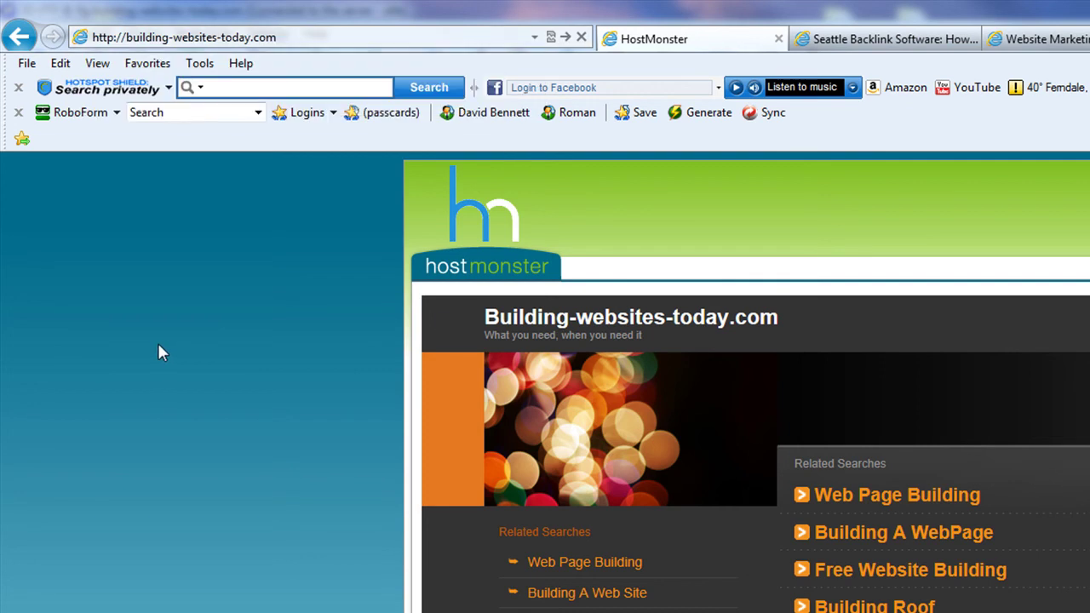
{"action": "left_click", "coordinate": [292, 37]}
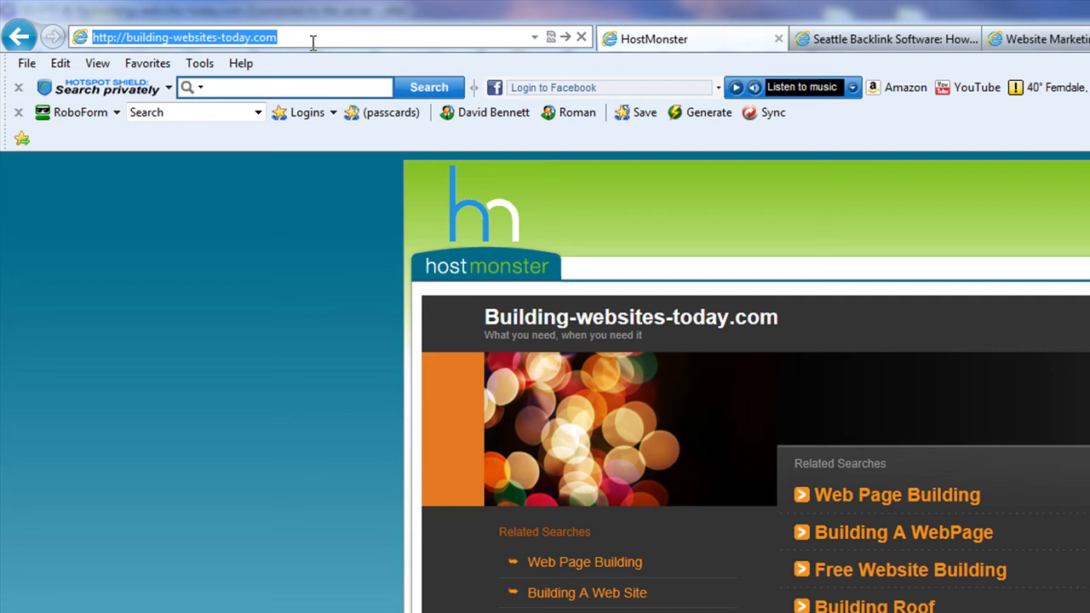
{"action": "key", "text": "alt+Tab"}
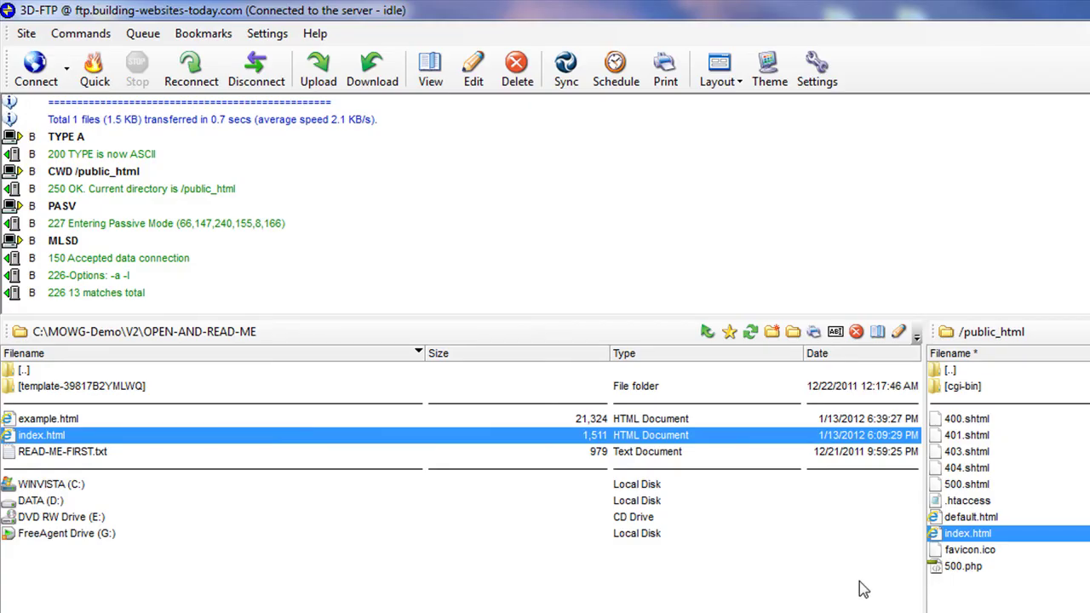
{"action": "left_click", "coordinate": [981, 519]}
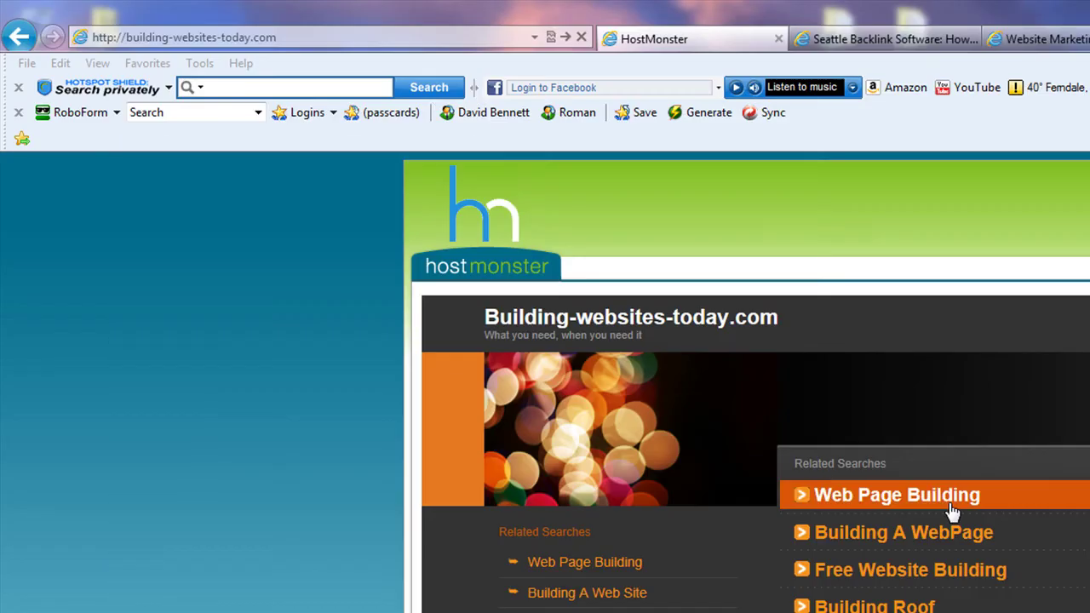
Reload building-websites-today.com in the browser and examine the placeholder page's text about index.html and linking projects
{"action": "left_click", "coordinate": [566, 38]}
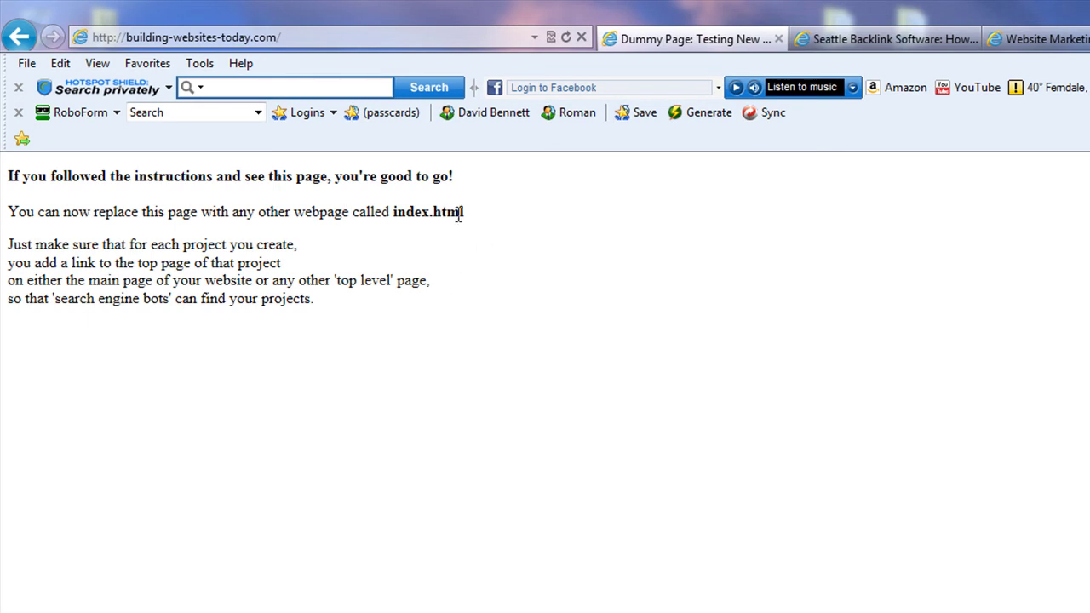
{"action": "left_click_drag", "start_coordinate": [487, 219], "coordinate": [472, 423]}
{"action": "left_click_drag", "start_coordinate": [328, 314], "coordinate": [11, 247]}
{"action": "left_click", "coordinate": [535, 420]}
{"action": "key", "text": "super+d"}
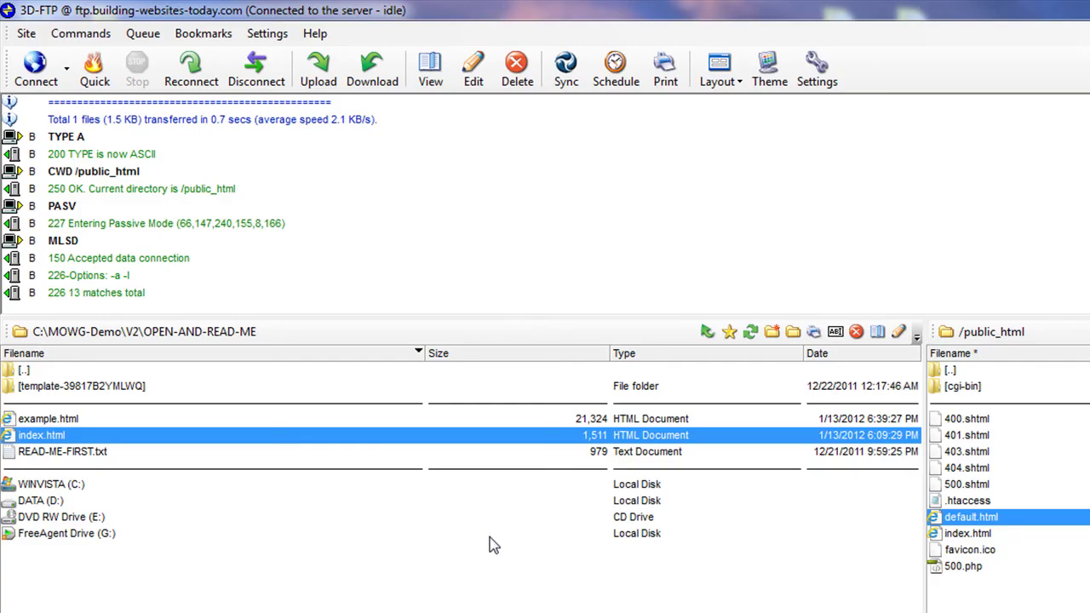
View the local index.html in Internet Explorer from 3D-FTP, and close every browser tab except the building-websites-today.com one
{"action": "right_click", "coordinate": [45, 438]}
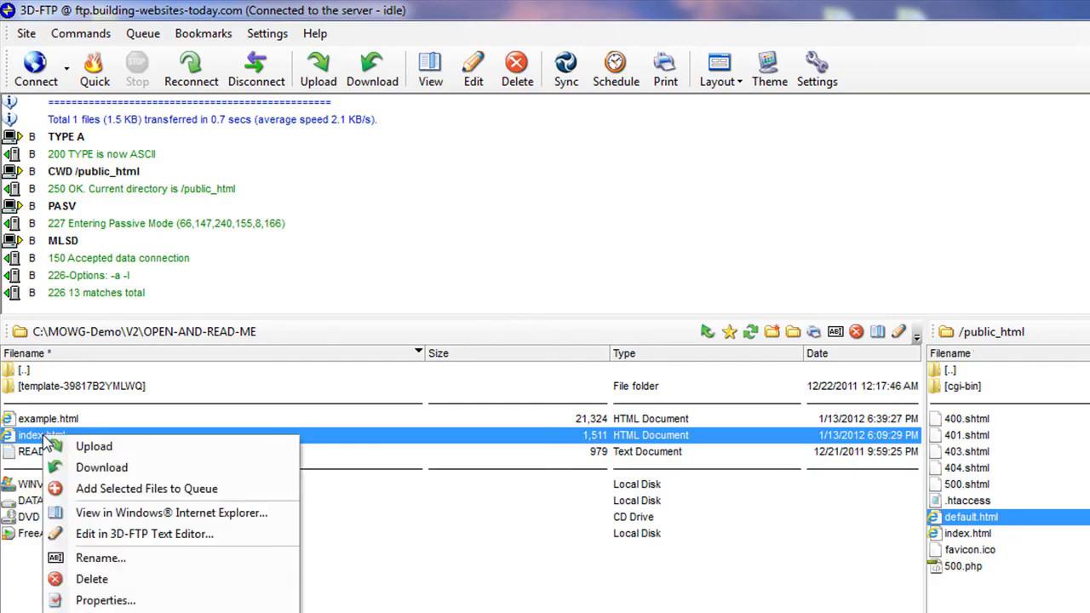
{"action": "left_click", "coordinate": [134, 515]}
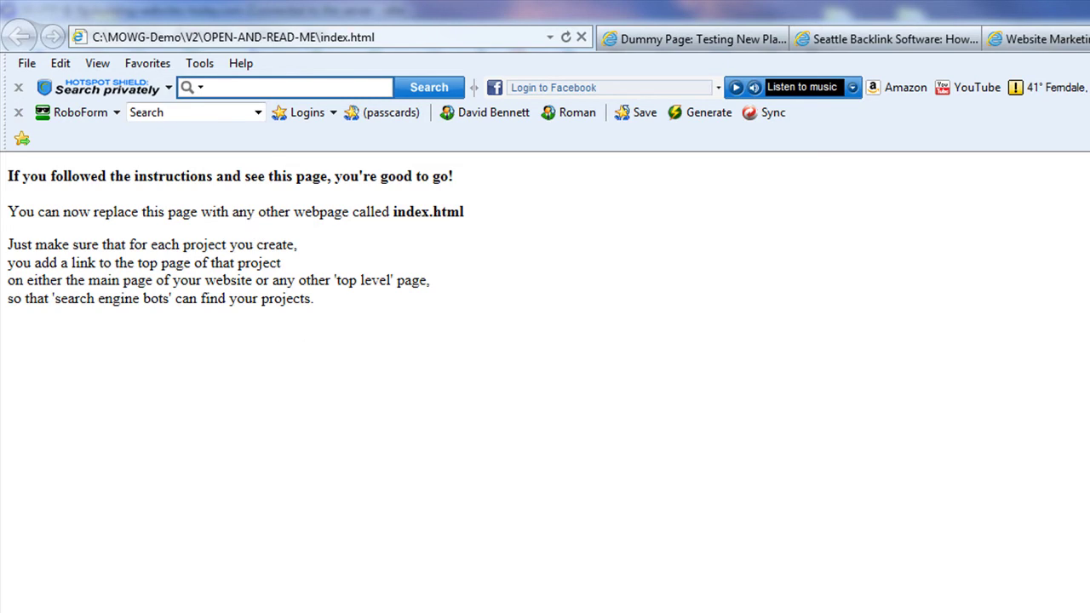
{"action": "left_click", "coordinate": [688, 36]}
{"action": "right_click", "coordinate": [687, 36]}
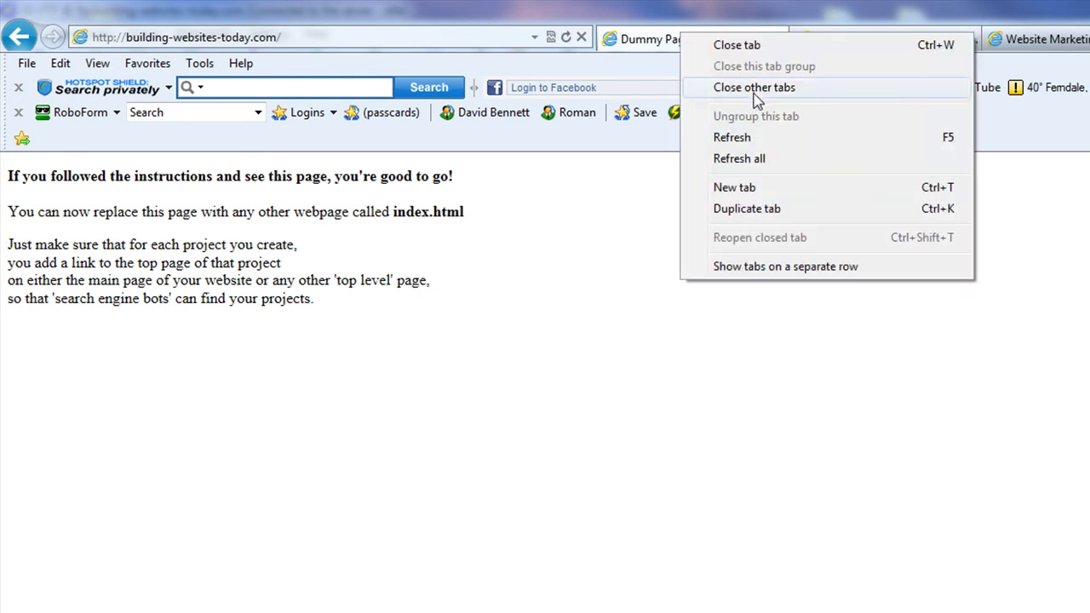
{"action": "left_click", "coordinate": [755, 90]}
{"action": "key", "text": "alt+Tab"}
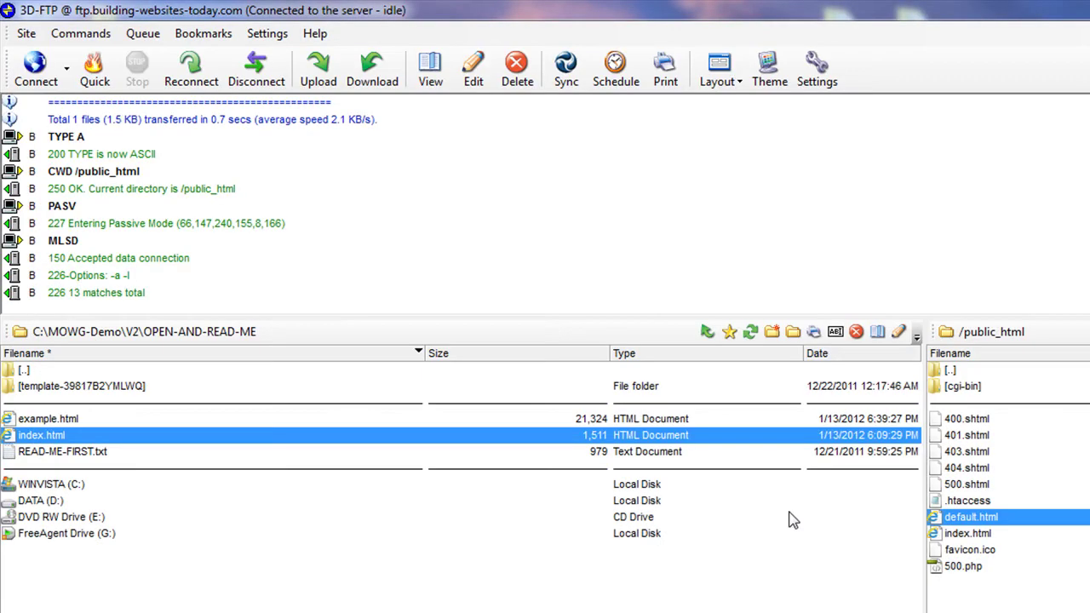
Upload the local example.html to the server's /public_html folder
{"action": "left_click", "coordinate": [44, 420]}
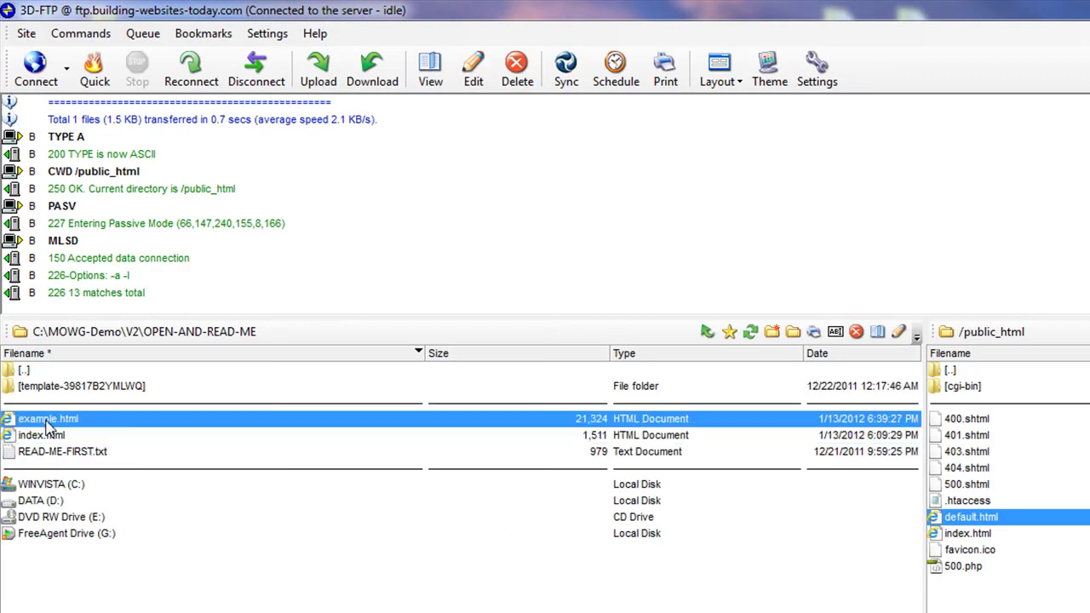
{"action": "right_click", "coordinate": [53, 422]}
{"action": "left_click", "coordinate": [141, 450]}
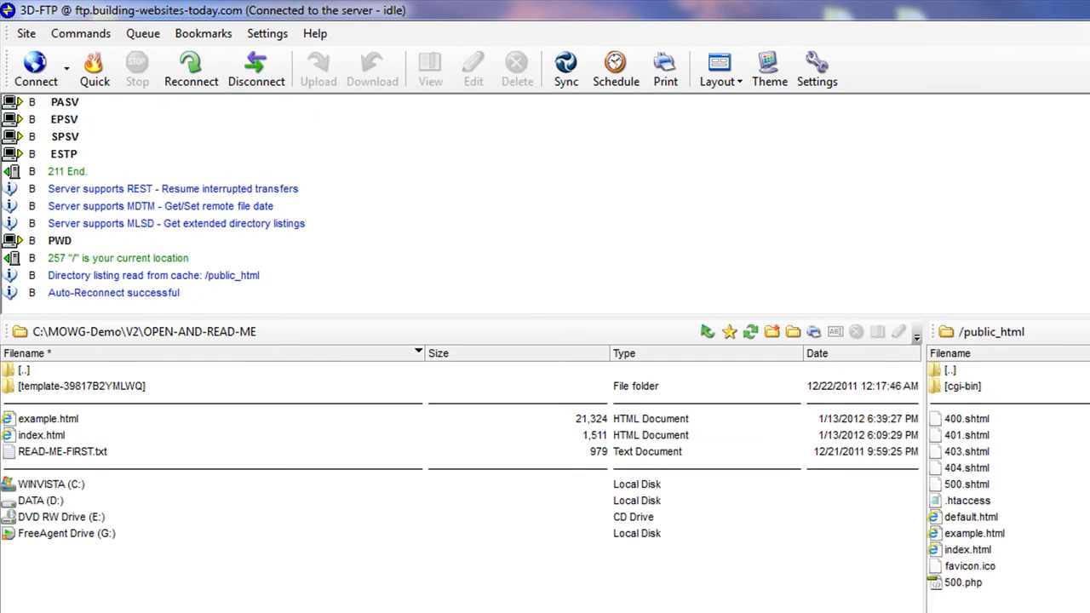
Load building-websites-today.com/index.html in the browser, and select the matching index.html on the server in 3D-FTP
{"action": "key", "text": "alt+Tab"}
{"action": "left_click", "coordinate": [298, 38]}
{"action": "left_click", "coordinate": [297, 39]}
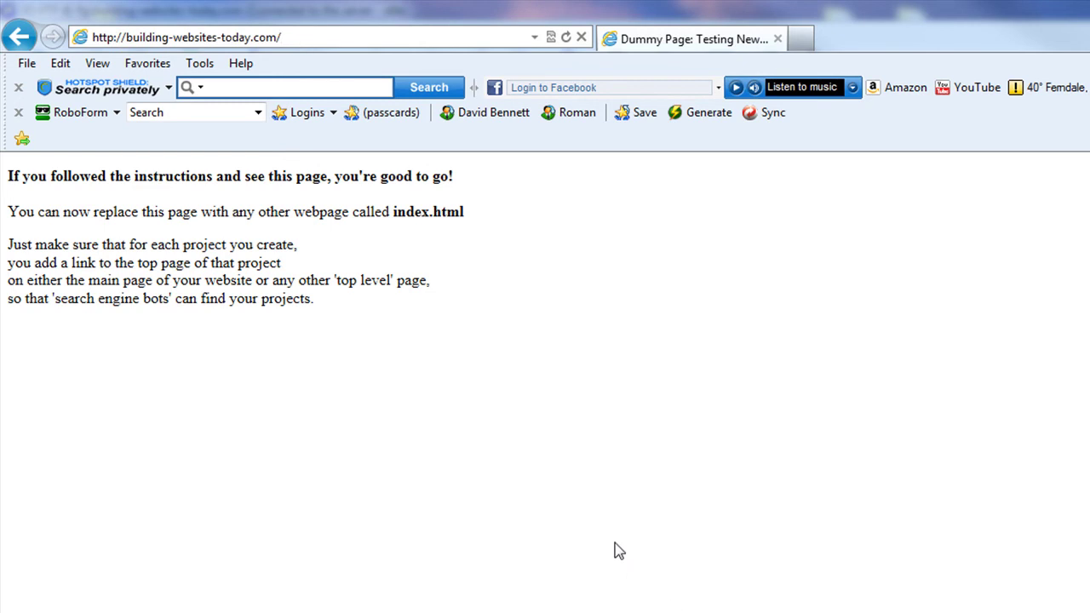
{"action": "type", "text": "index.html"}
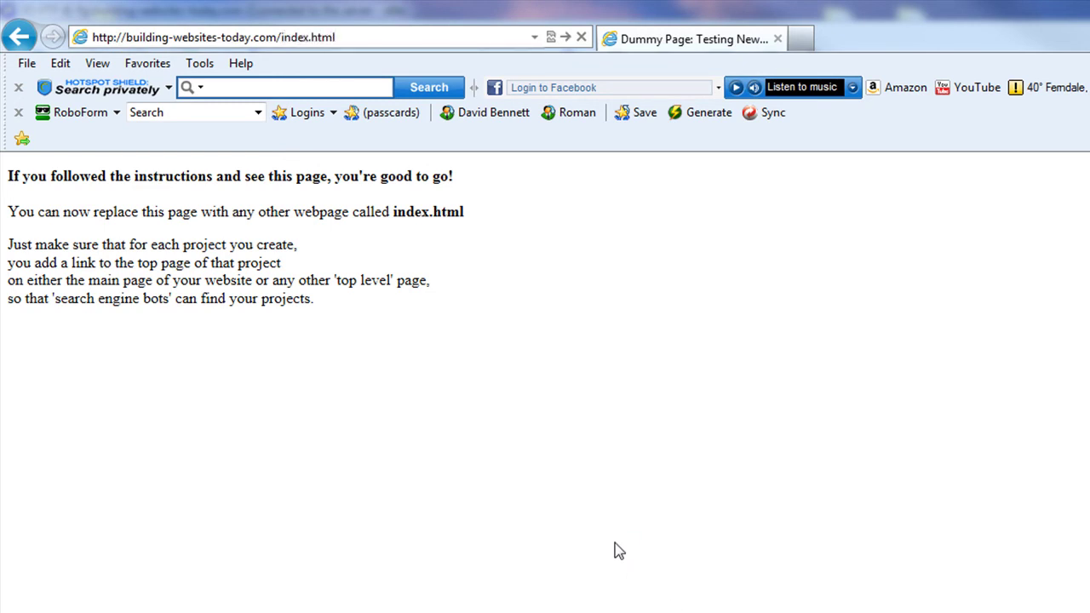
{"action": "key", "text": "Return"}
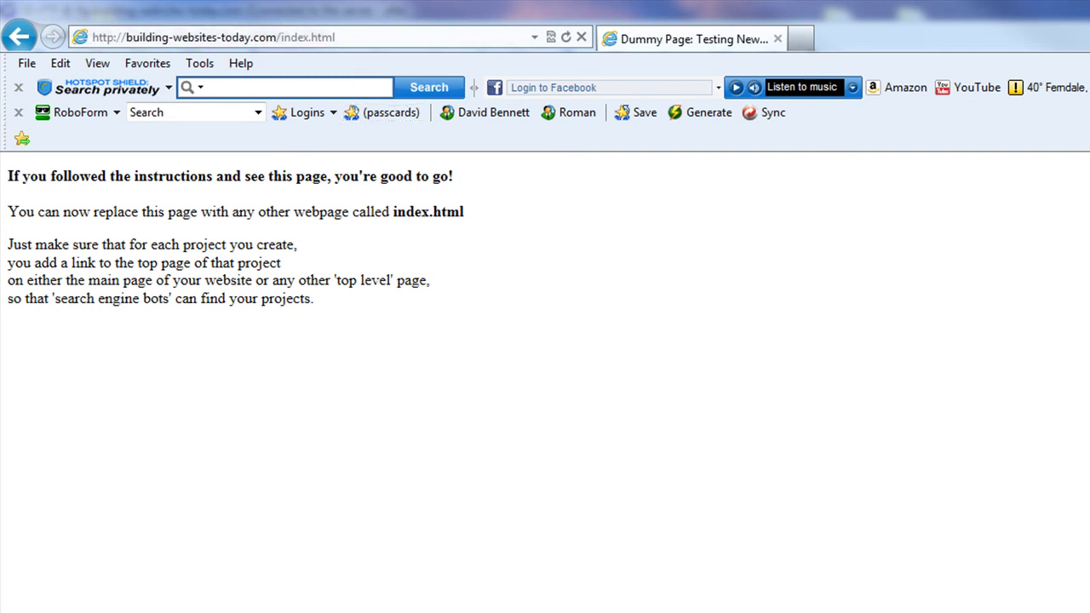
{"action": "key", "text": "alt+Tab"}
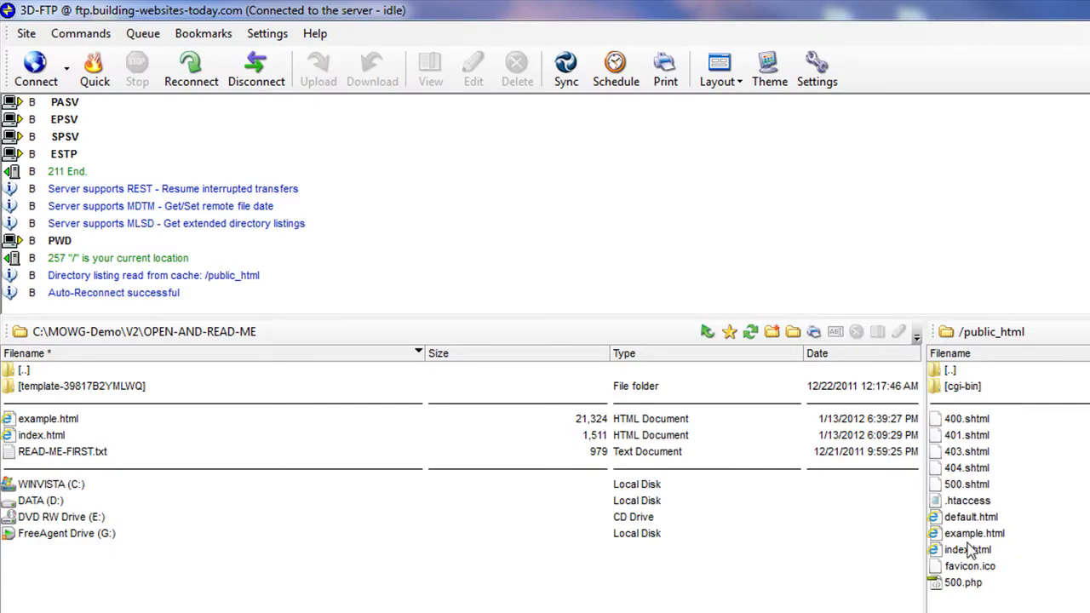
{"action": "left_click", "coordinate": [969, 550]}
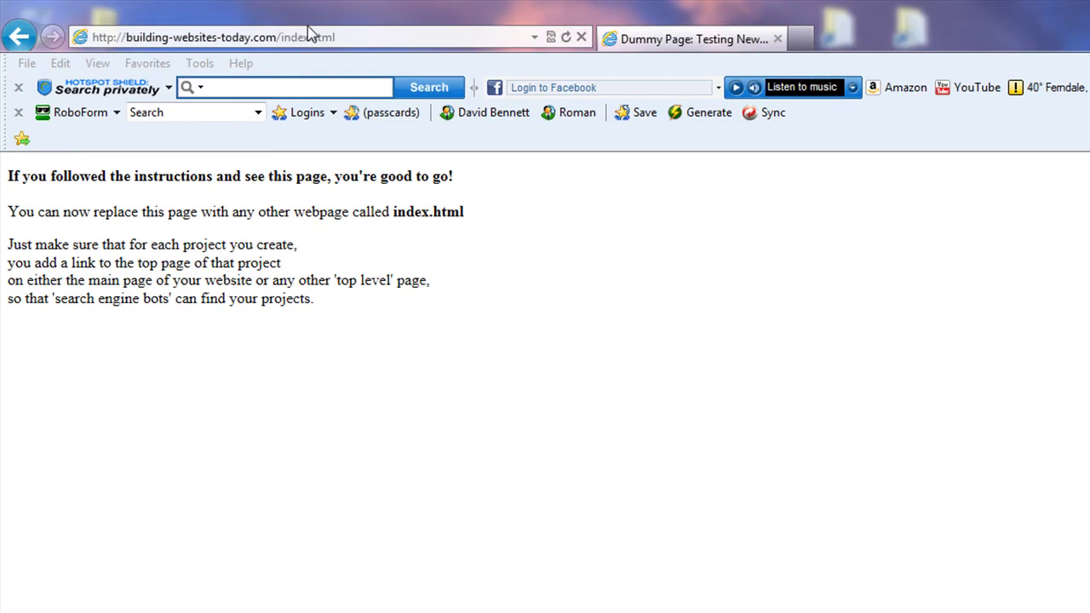
Try to load building-websites-today.com/index2.html in the browser and look through the resulting page
{"action": "left_click", "coordinate": [317, 35]}
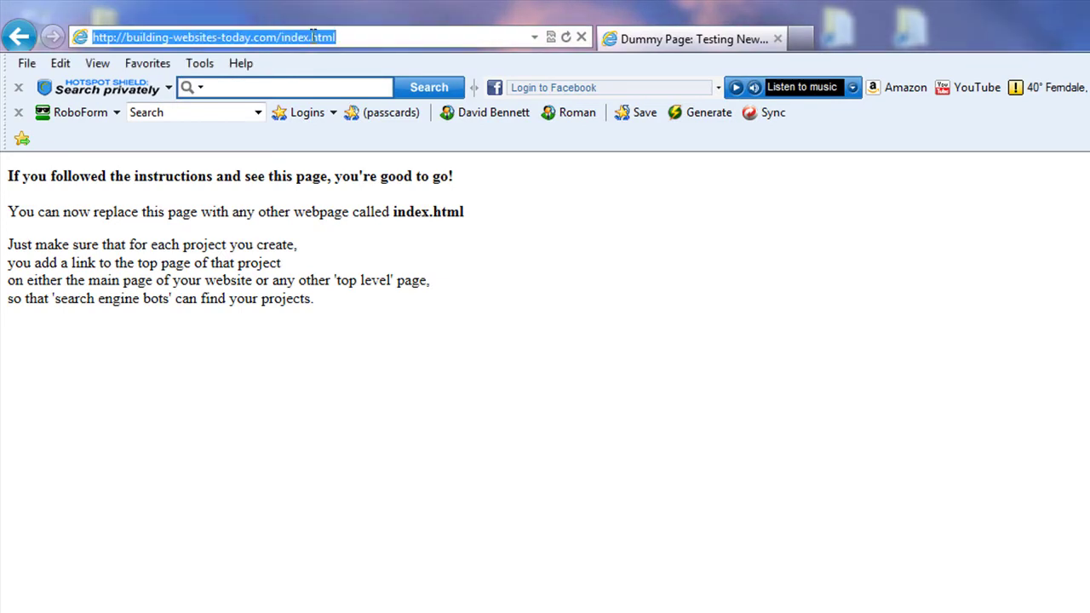
{"action": "left_click", "coordinate": [313, 36]}
{"action": "type", "text": "2"}
{"action": "key", "text": "Return"}
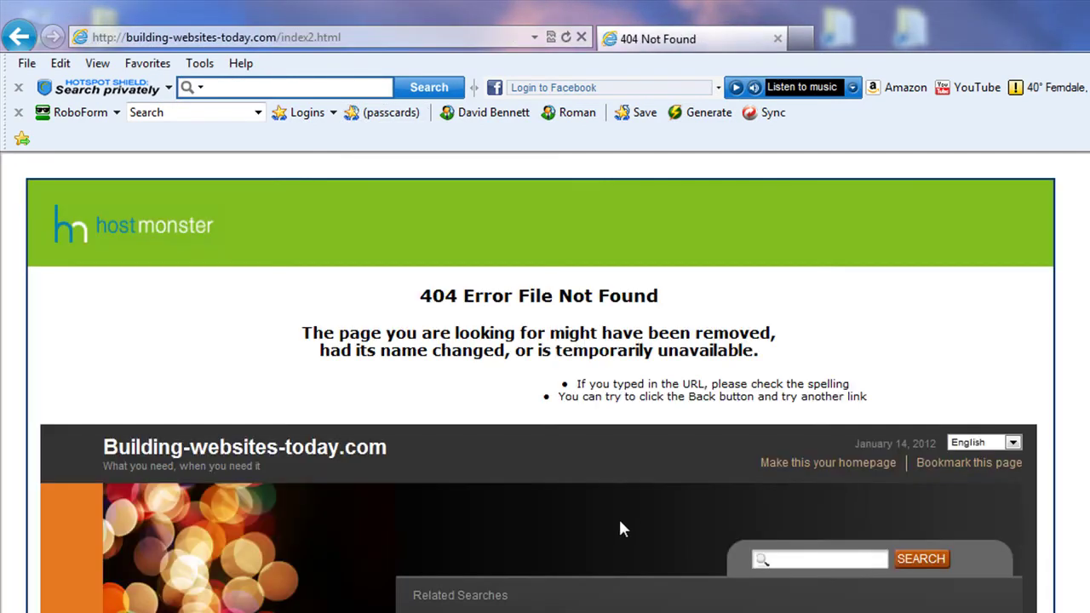
{"action": "scroll", "coordinate": [615, 522], "scroll_direction": "down", "scroll_amount": 3}
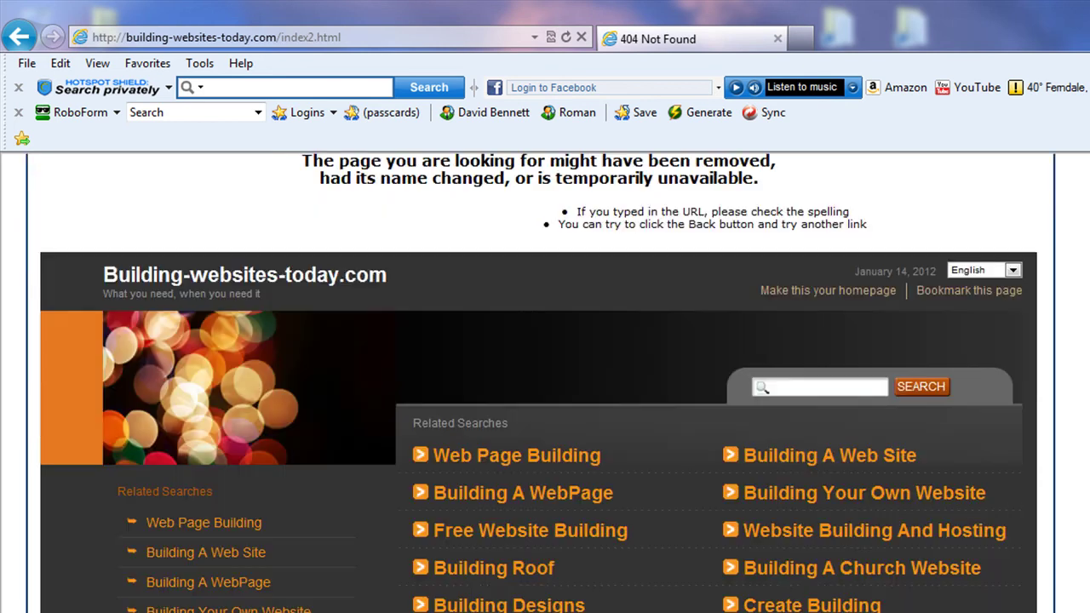
{"action": "scroll", "coordinate": [373, 136], "scroll_direction": "up", "scroll_amount": 3}
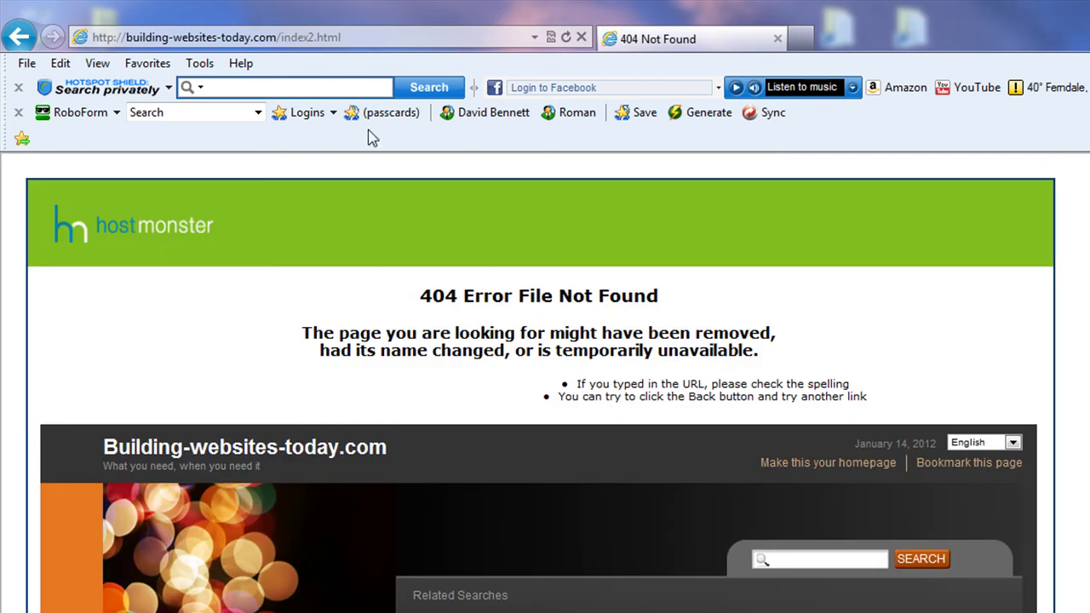
{"action": "left_click", "coordinate": [317, 35]}
{"action": "left_click", "coordinate": [315, 37]}
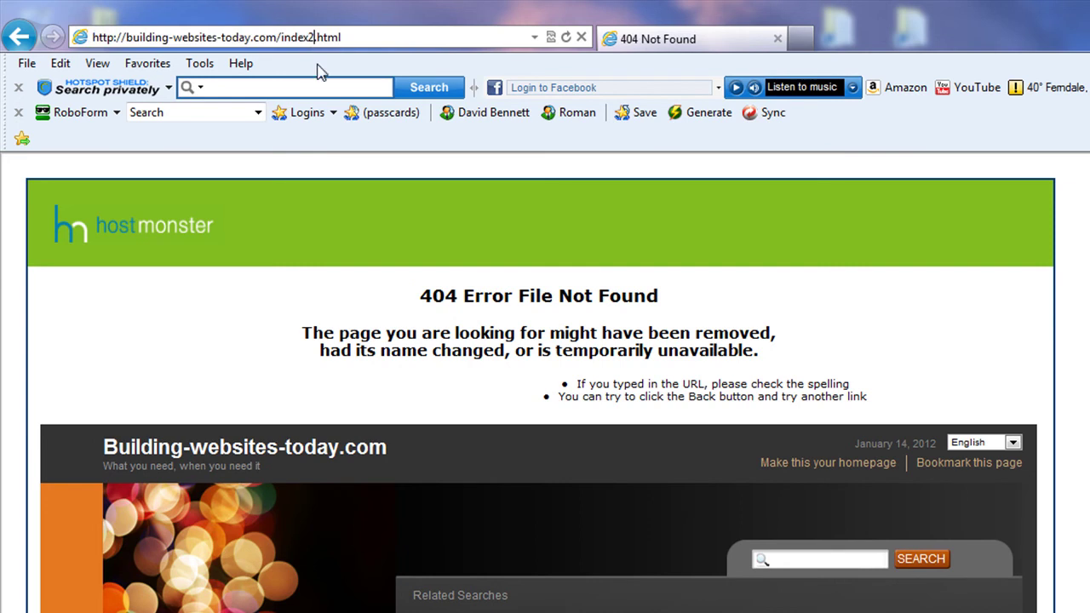
{"action": "key", "text": "BackSpace"}
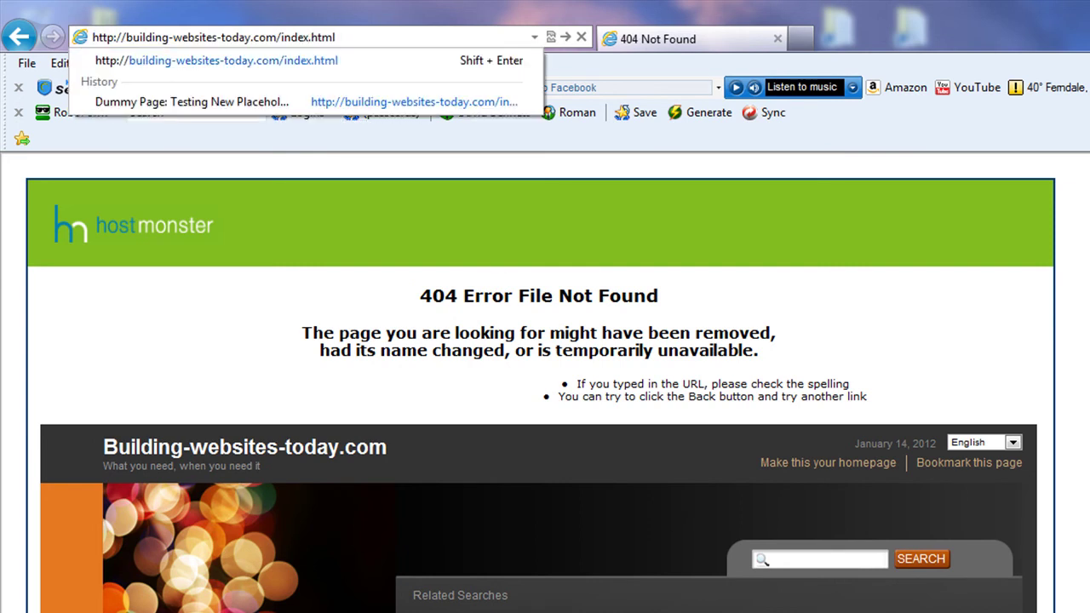
{"action": "key", "text": "BackSpace"}
{"action": "key", "text": "BackSpace"}
{"action": "key", "text": "BackSpace"}
{"action": "key", "text": "BackSpace"}
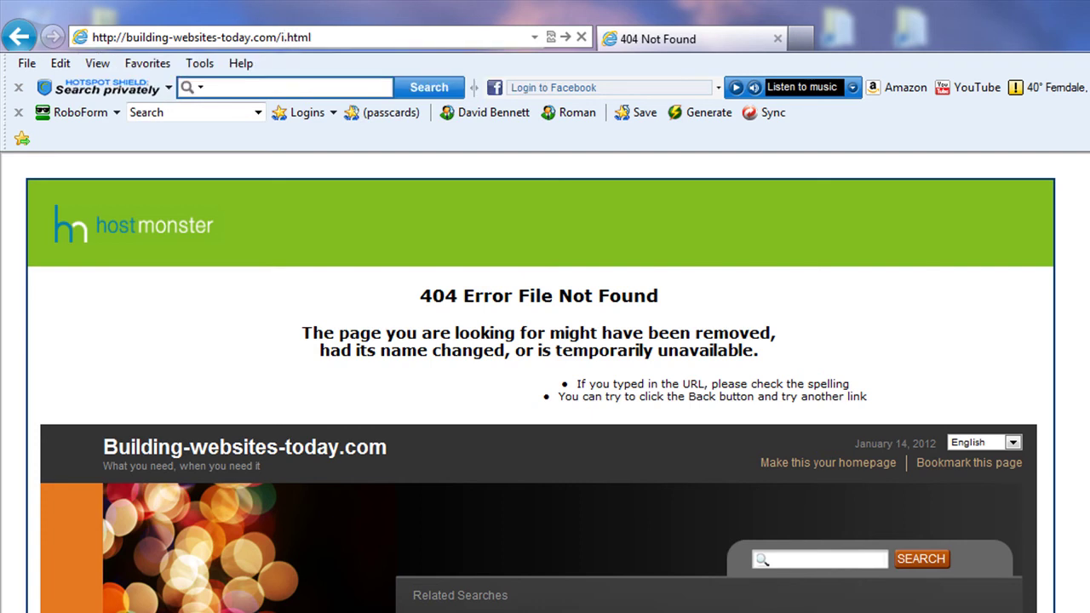
{"action": "key", "text": "BackSpace"}
{"action": "key", "text": "Delete"}
{"action": "key", "text": "Delete"}
{"action": "key", "text": "Delete"}
{"action": "key", "text": "Delete"}
{"action": "key", "text": "Delete"}
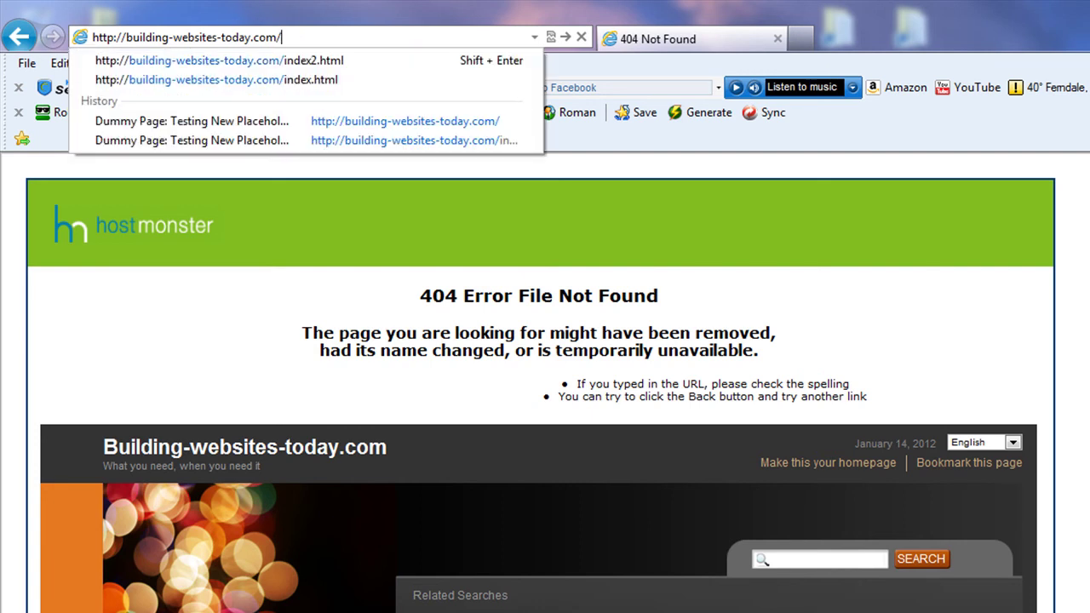
{"action": "key", "text": "Return"}
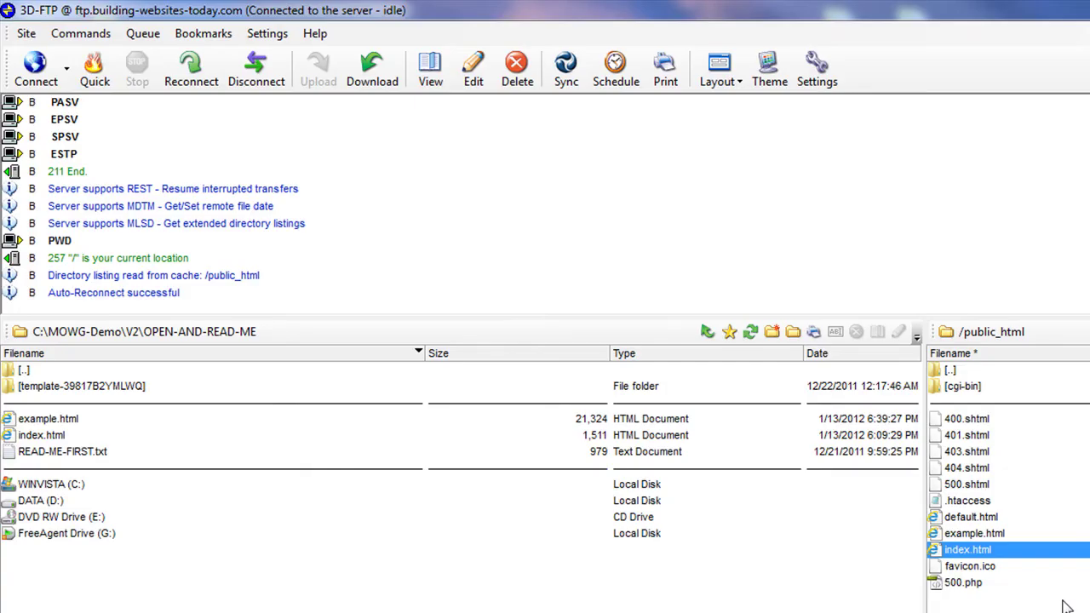
In 3D-FTP, rename the server's index.html as Index.html with a capital I
{"action": "right_click", "coordinate": [970, 551]}
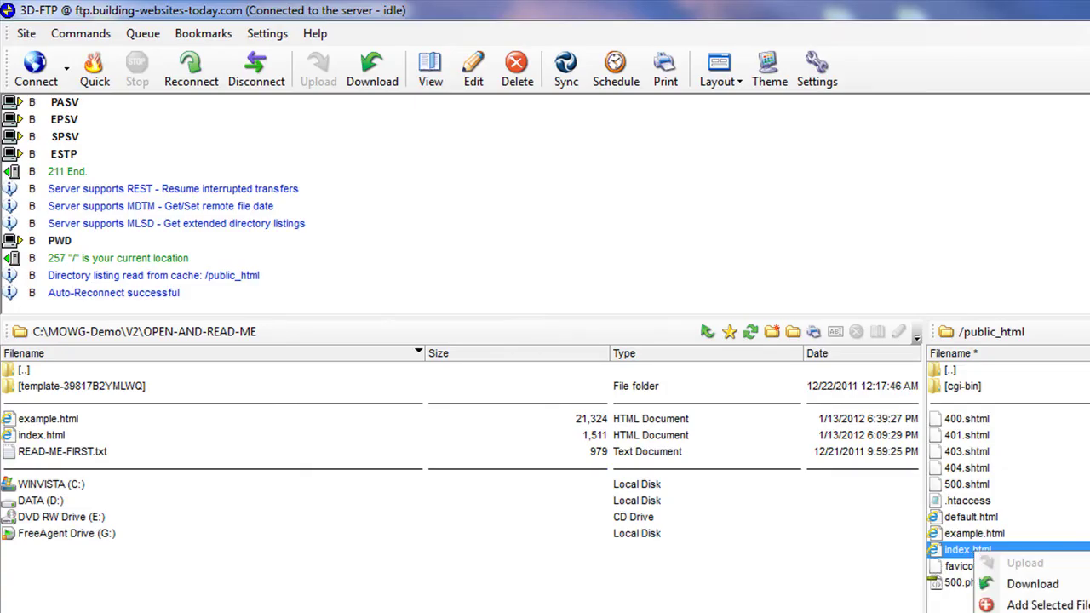
{"action": "key", "text": "F2"}
{"action": "key", "text": "Home"}
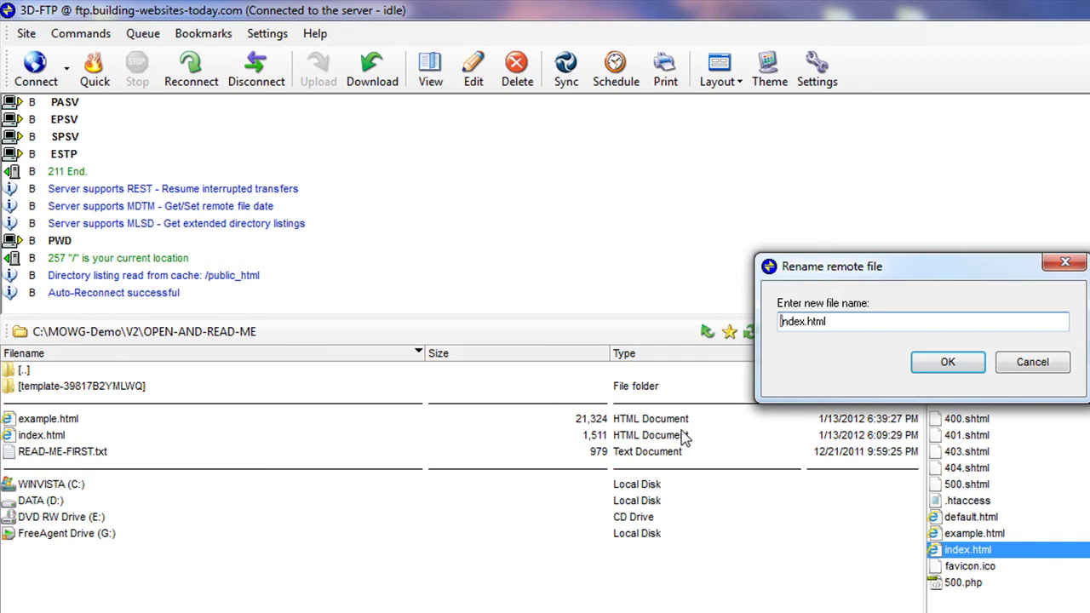
{"action": "key", "text": "Delete"}
{"action": "type", "text": "I"}
{"action": "key", "text": "Return"}
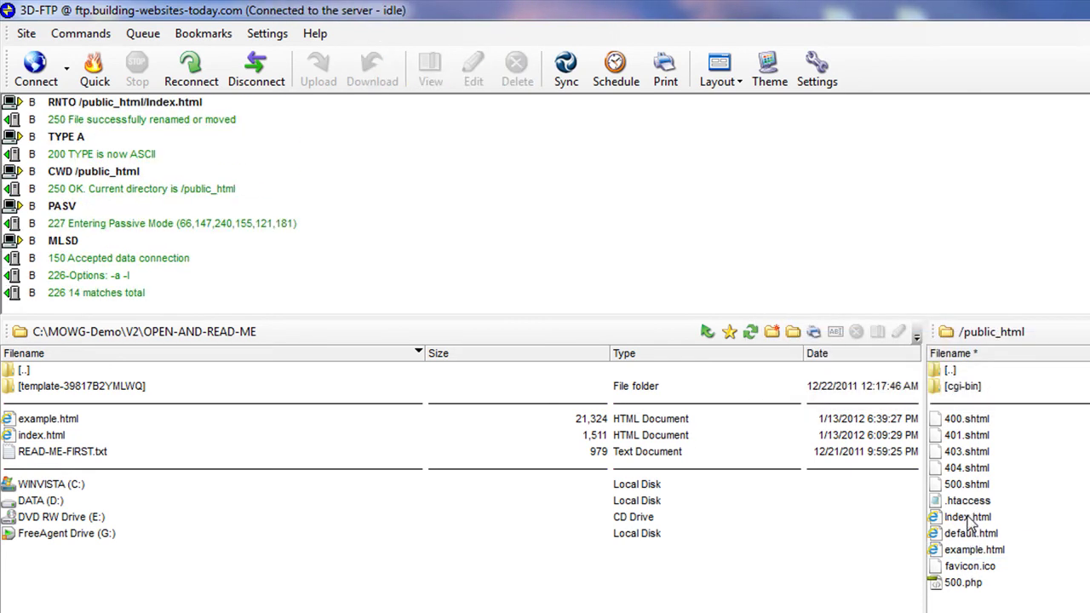
Switch to the browser, load building-websites-today.com/index.html in all lowercase and refresh the page
{"action": "key", "text": "alt+Tab"}
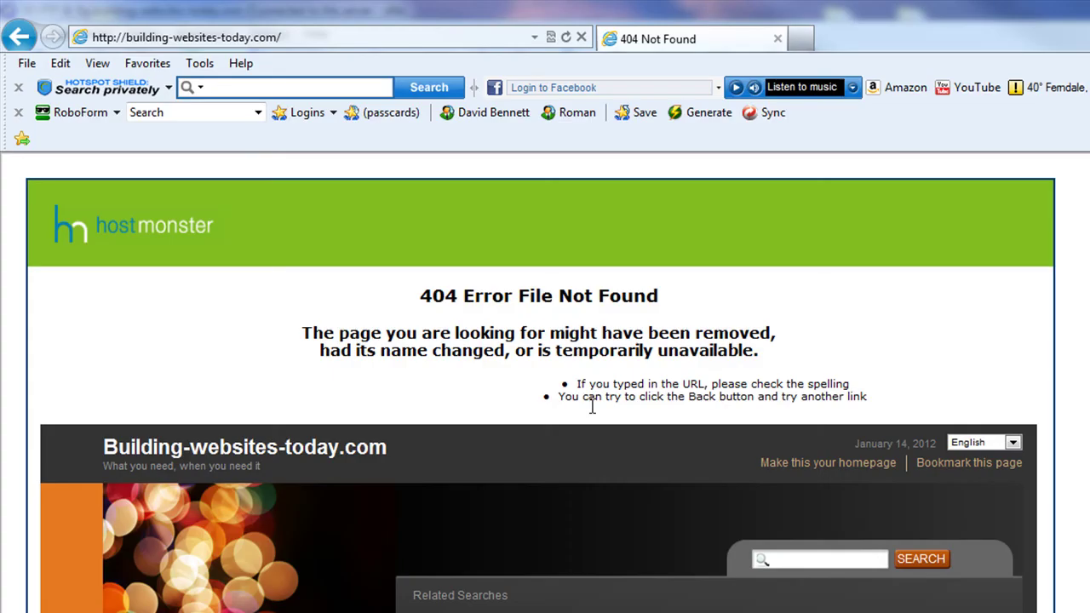
{"action": "left_click", "coordinate": [332, 41]}
{"action": "left_click", "coordinate": [315, 38]}
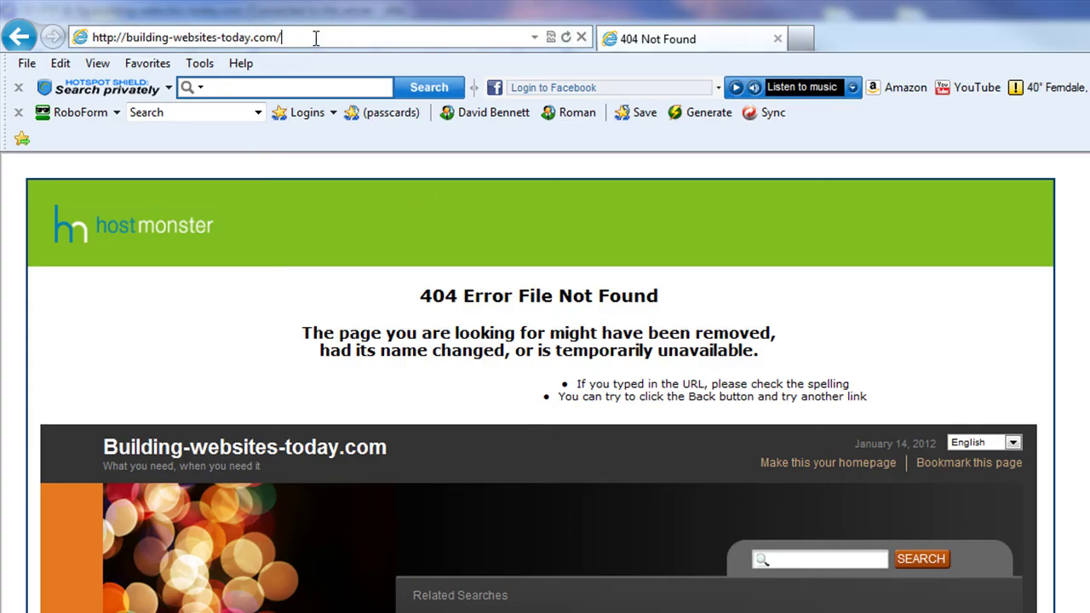
{"action": "type", "text": "index.htm"}
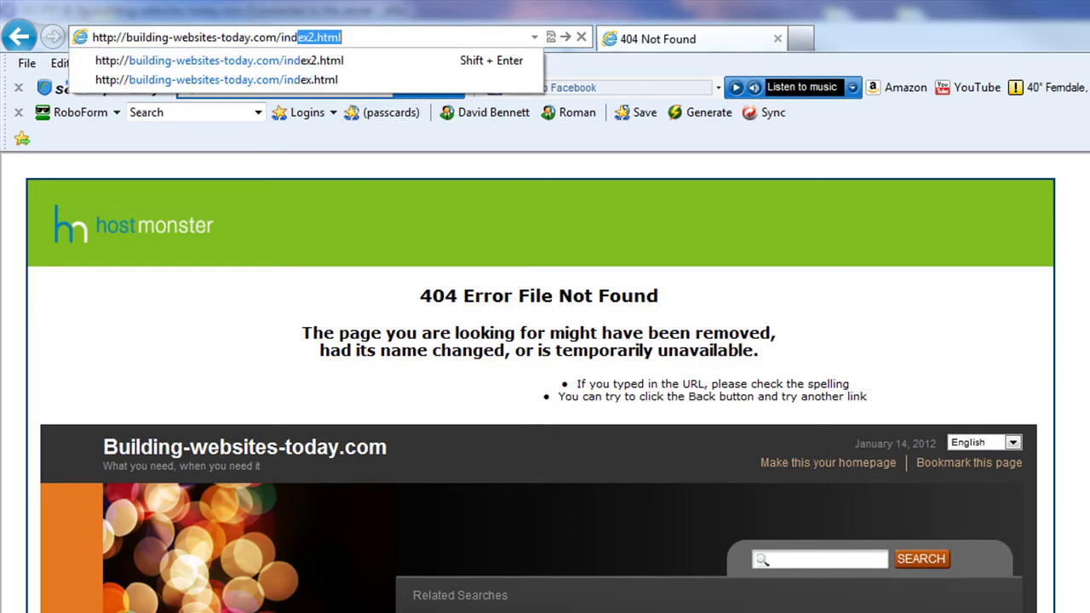
{"action": "type", "text": "l"}
{"action": "key", "text": "Return"}
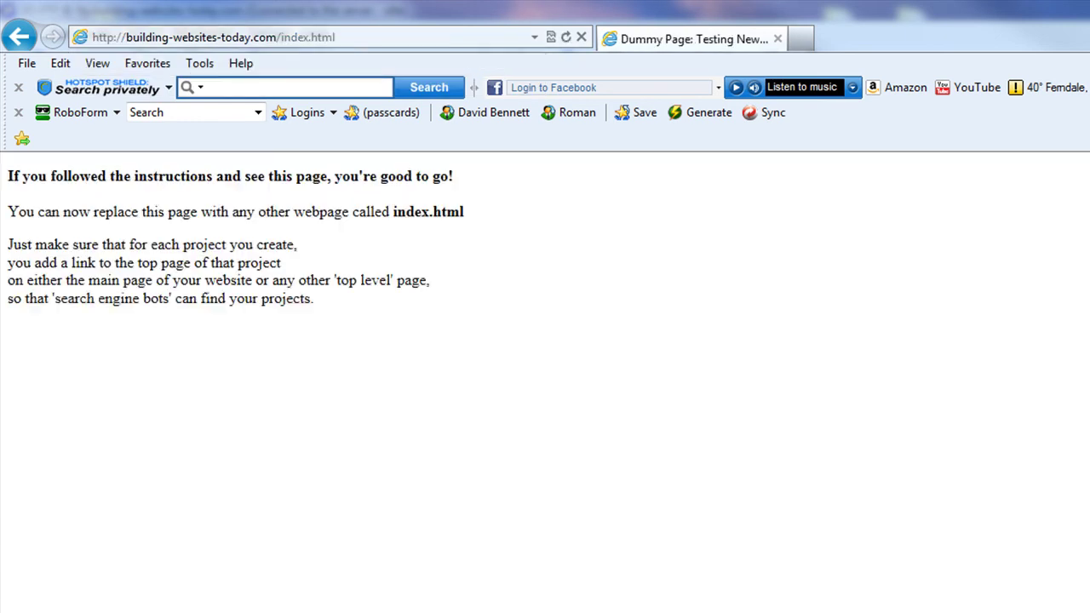
{"action": "left_click", "coordinate": [566, 38]}
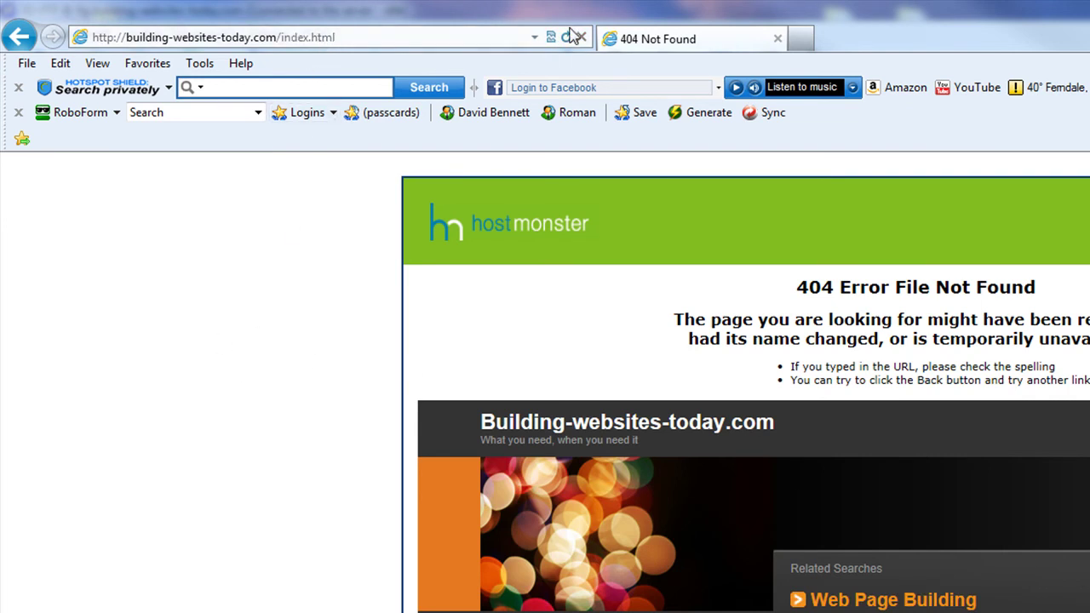
Change the file name in the browser address to Index.html with a capital I and load it
{"action": "left_click", "coordinate": [313, 37]}
{"action": "left_click", "coordinate": [287, 37]}
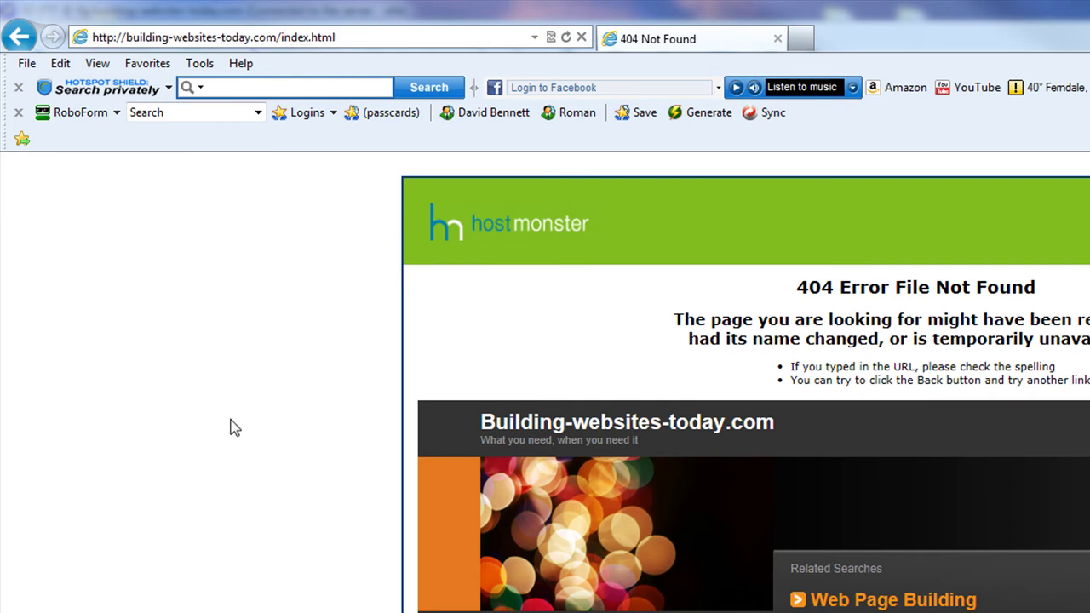
{"action": "key", "text": "BackSpace"}
{"action": "type", "text": "I"}
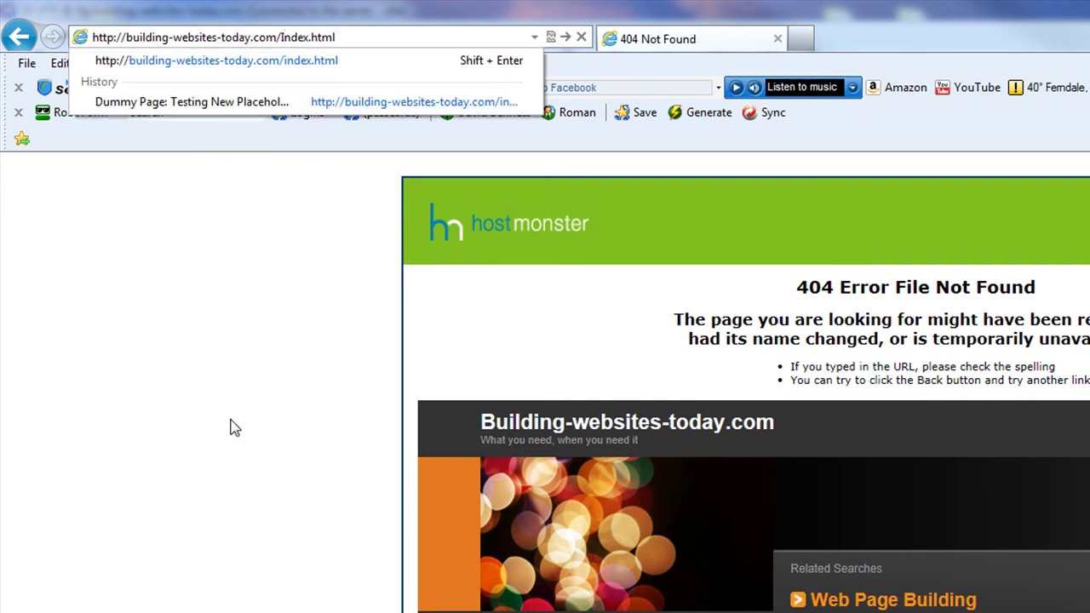
{"action": "key", "text": "Return"}
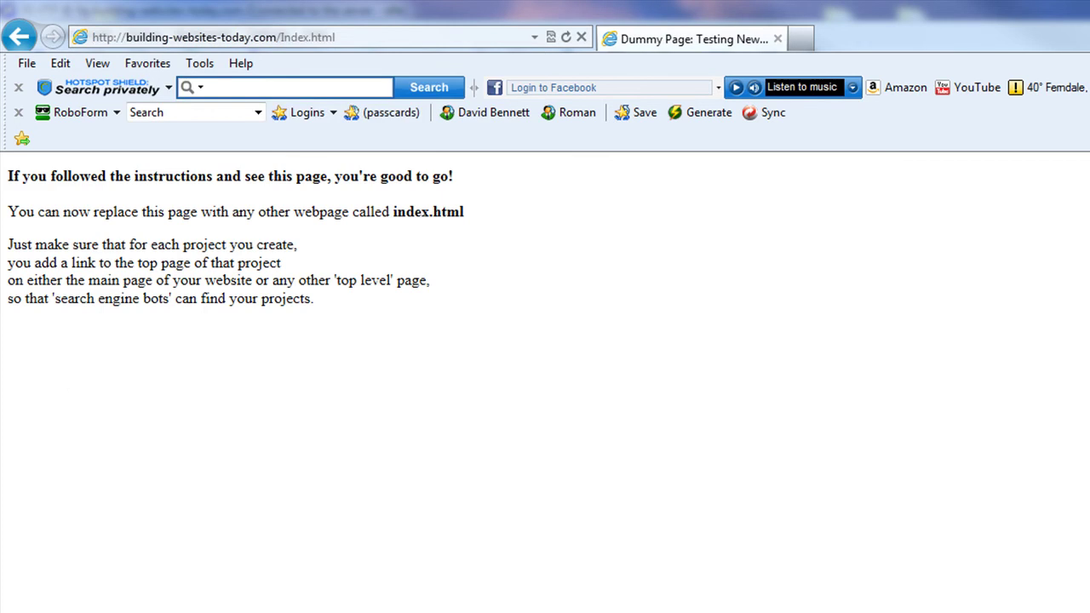
In 3D-FTP, rename the server's Index.html as index.html with a lowercase i
{"action": "key", "text": "alt+Tab"}
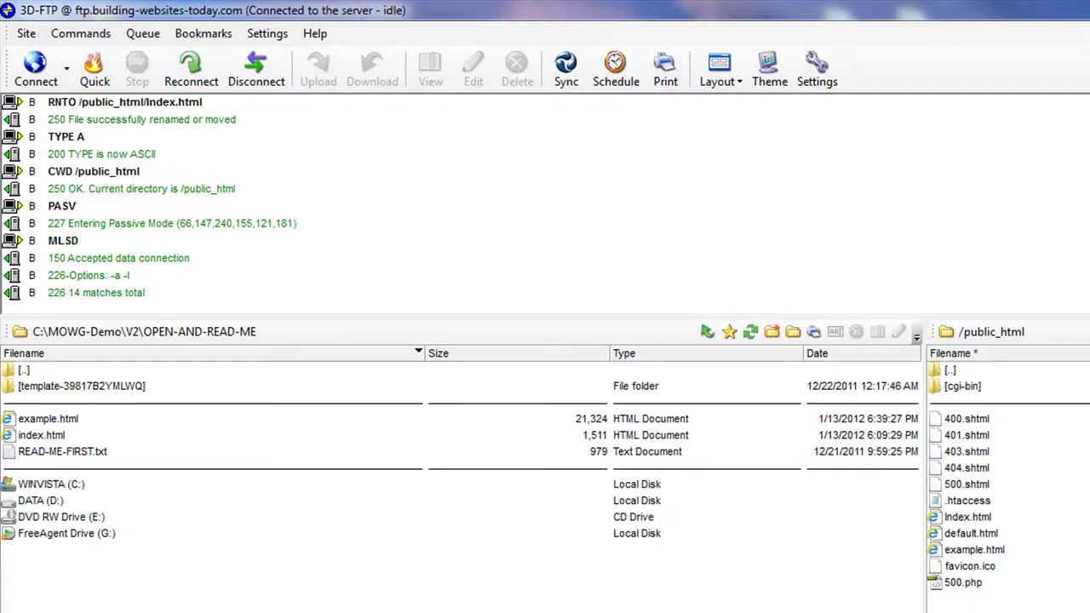
{"action": "left_click", "coordinate": [975, 519]}
{"action": "right_click", "coordinate": [975, 521]}
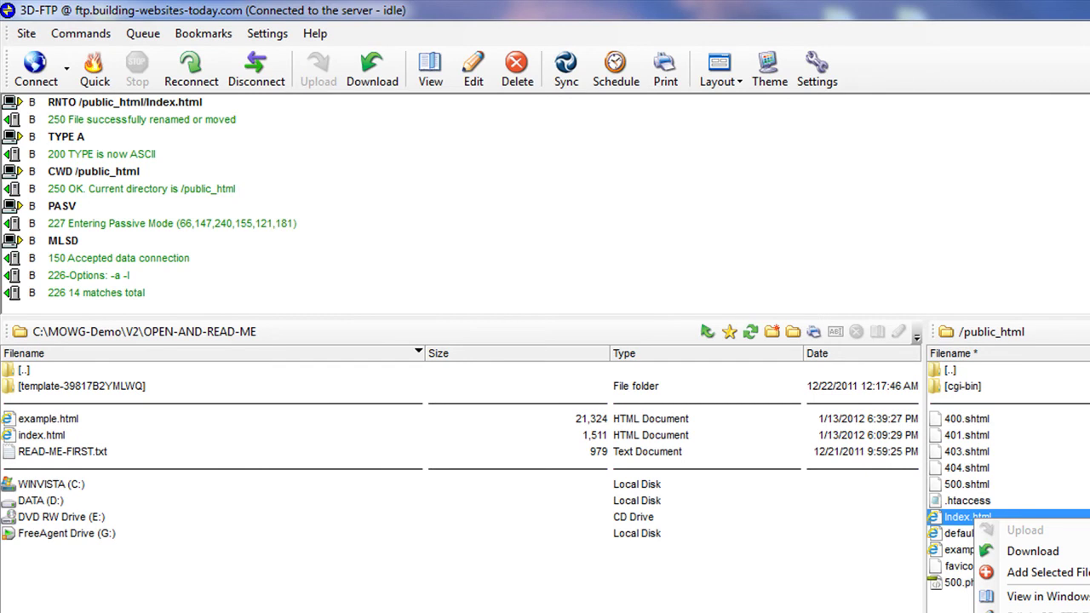
{"action": "left_click", "coordinate": [1022, 610]}
{"action": "left_click", "coordinate": [780, 321]}
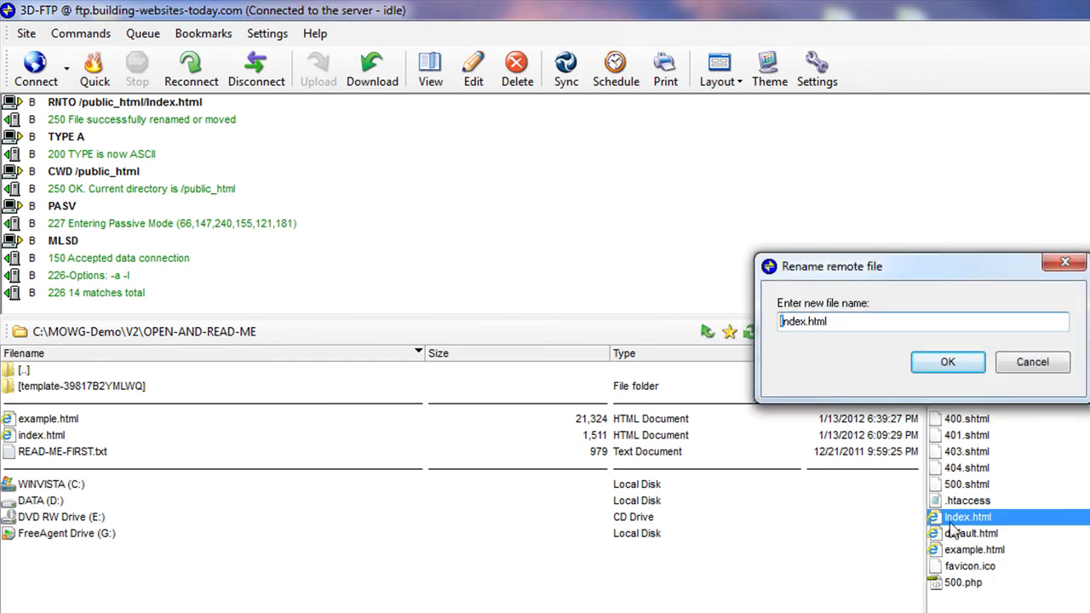
{"action": "key", "text": "Delete"}
{"action": "type", "text": "i"}
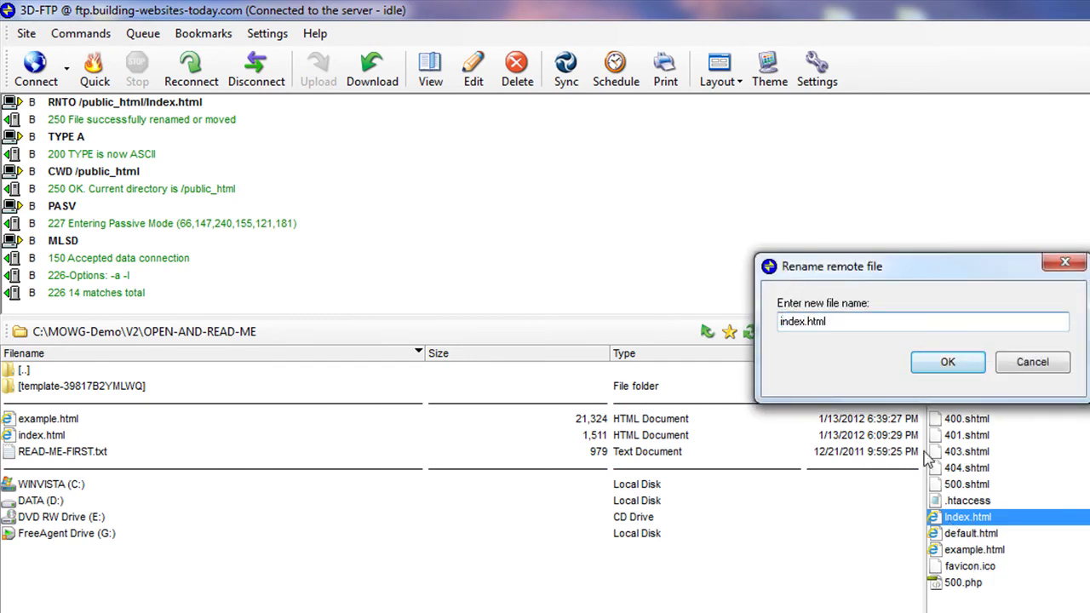
{"action": "left_click", "coordinate": [947, 363]}
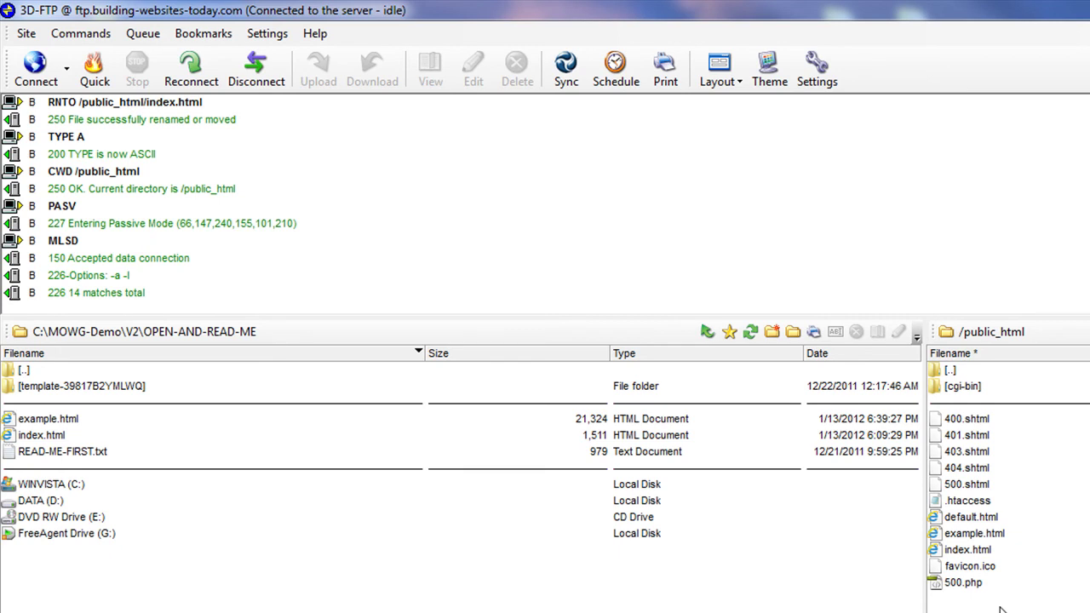
Start renaming the server's example.html, entering example number 3.html with spaces as the new name
{"action": "left_click", "coordinate": [962, 534]}
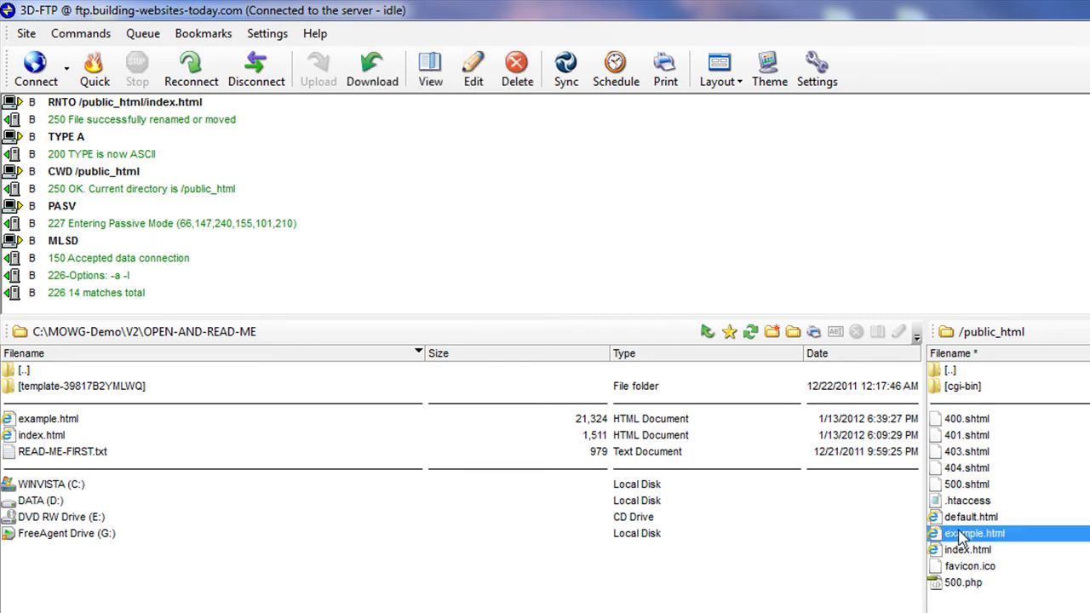
{"action": "right_click", "coordinate": [963, 535]}
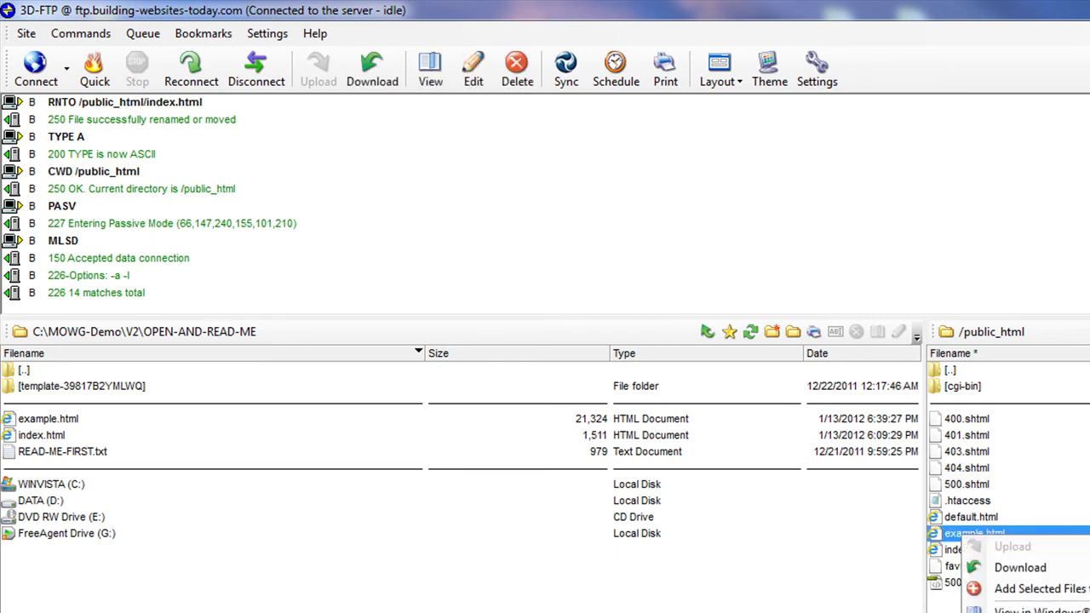
{"action": "key", "text": "F2"}
{"action": "left_click", "coordinate": [821, 322]}
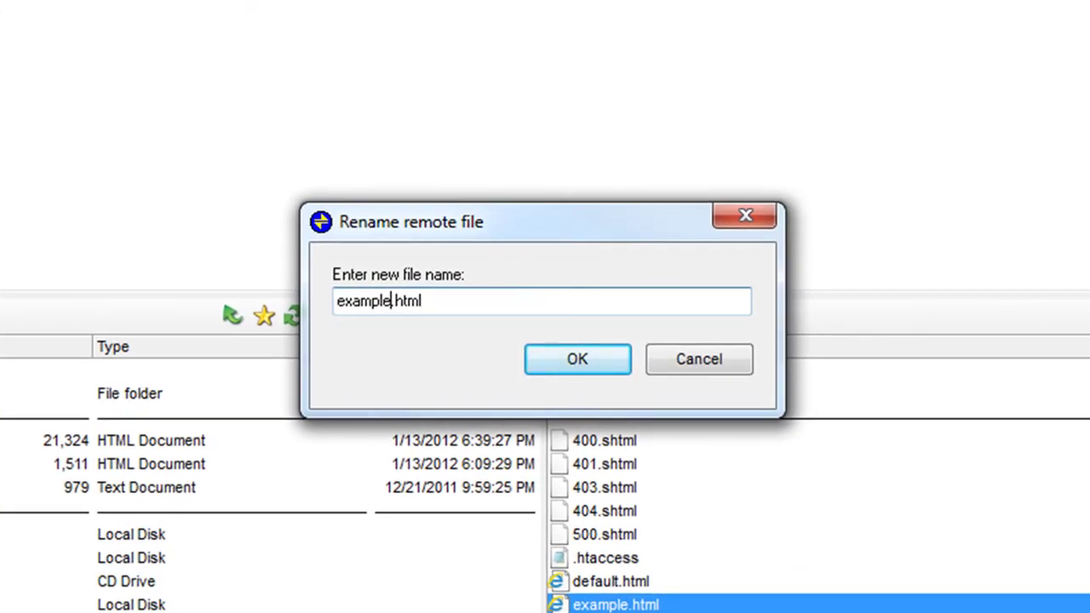
{"action": "type", "text": "number 3"}
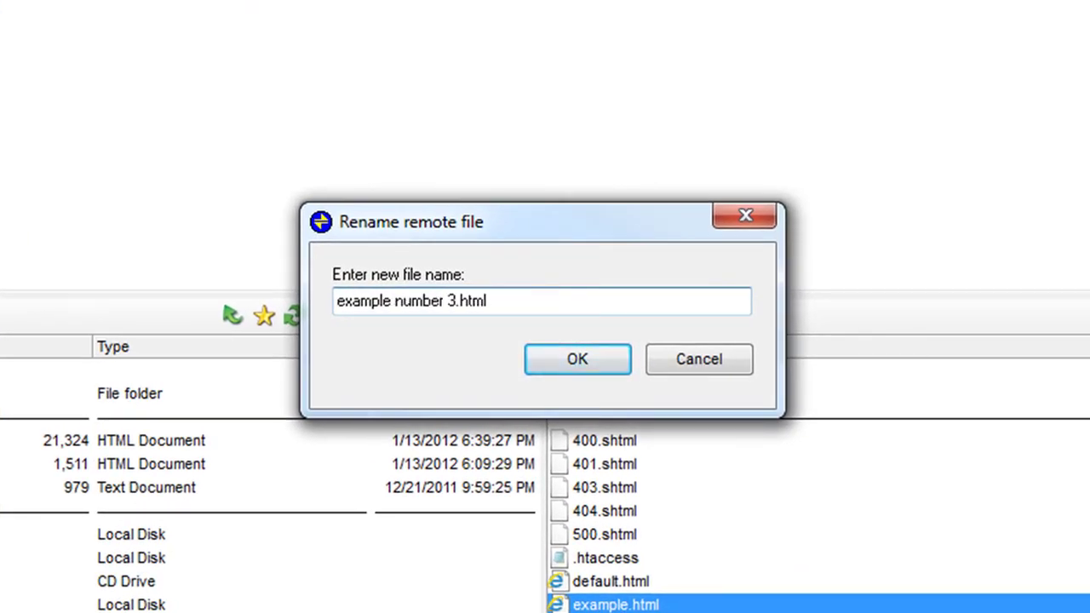
Replace the spaces in the new file name with an underscore and a hyphen, making it example_number-3.html
{"action": "left_click", "coordinate": [447, 300]}
{"action": "key", "text": "Left"}
{"action": "key", "text": "Left"}
{"action": "key", "text": "Left"}
{"action": "key", "text": "Left"}
{"action": "key", "text": "Left"}
{"action": "key", "text": "Left"}
{"action": "key", "text": "Left"}
{"action": "key", "text": "BackSpace"}
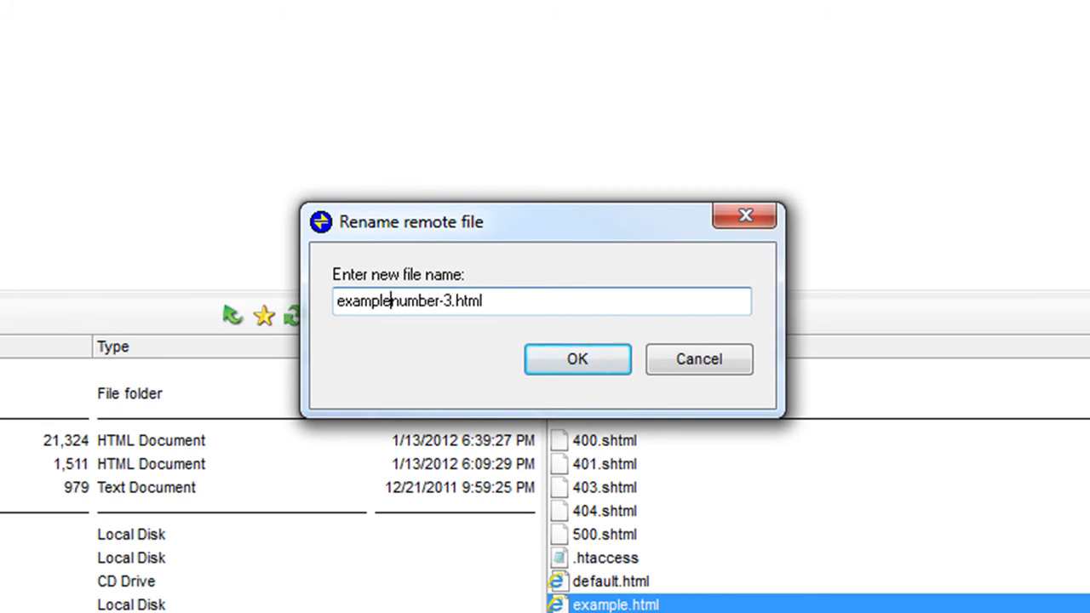
{"action": "type", "text": "_"}
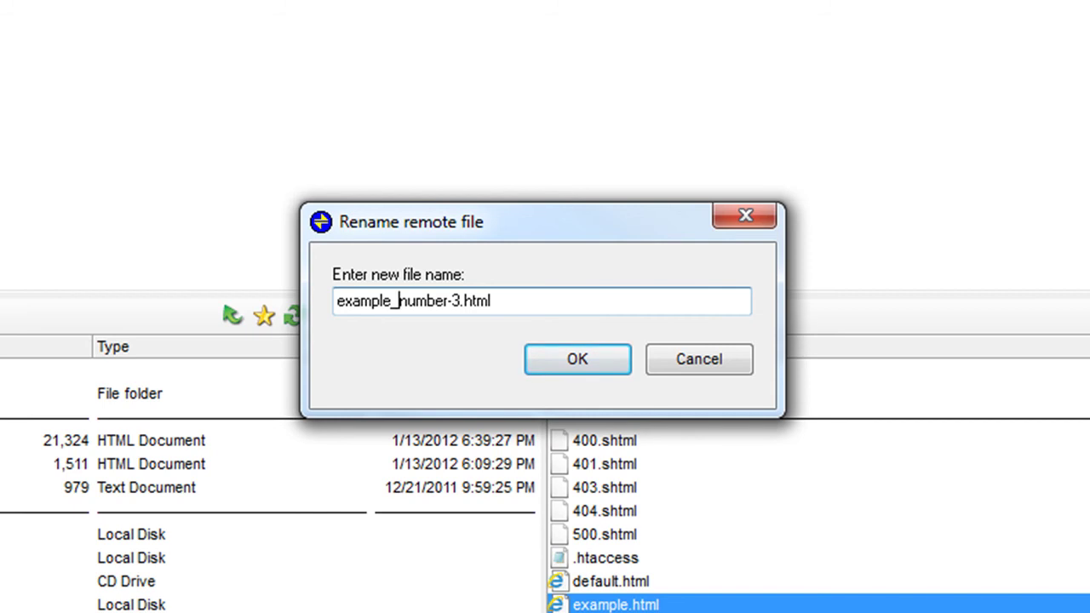
Restore the new file name to example.html and confirm the rename
{"action": "key", "text": "BackSpace"}
{"action": "key", "text": "Delete"}
{"action": "key", "text": "Delete"}
{"action": "key", "text": "Delete"}
{"action": "key", "text": "Delete"}
{"action": "key", "text": "Delete"}
{"action": "key", "text": "Delete"}
{"action": "key", "text": "Delete"}
{"action": "key", "text": "Delete"}
{"action": "left_click", "coordinate": [600, 363]}
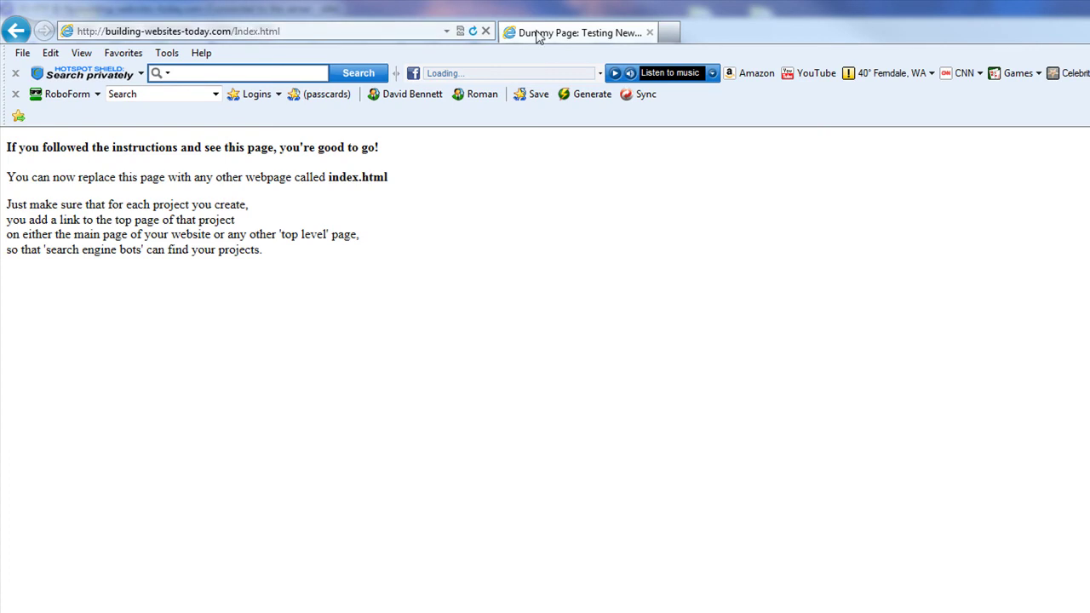
In the browser, refresh the Index.html page, then load building-websites-today.com/index.html with a lowercase i
{"action": "left_click", "coordinate": [473, 32]}
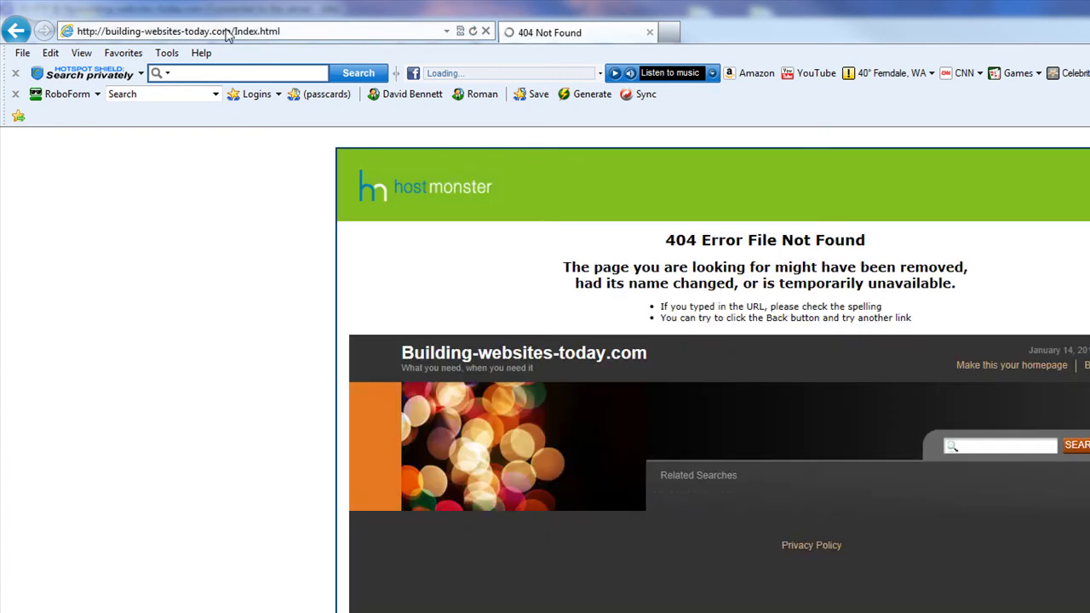
{"action": "left_click", "coordinate": [256, 31]}
{"action": "left_click", "coordinate": [237, 31]}
{"action": "key", "text": "Delete"}
{"action": "type", "text": "i"}
{"action": "key", "text": "Return"}
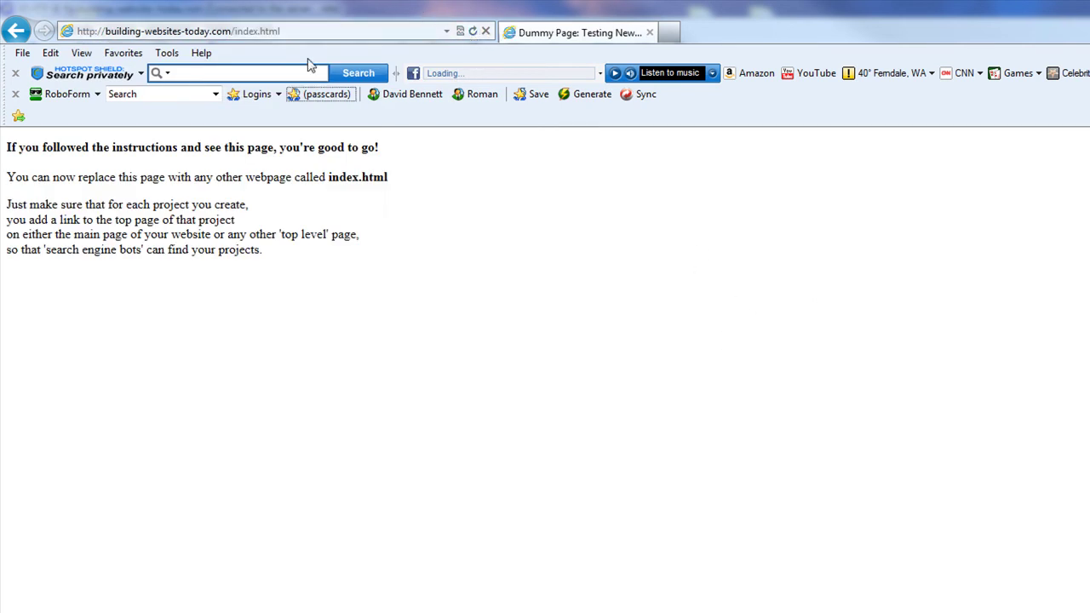
Load building-websites-today.com/example.html and look through the whole page
{"action": "left_click", "coordinate": [247, 32]}
{"action": "left_click_drag", "start_coordinate": [235, 32], "coordinate": [281, 31]}
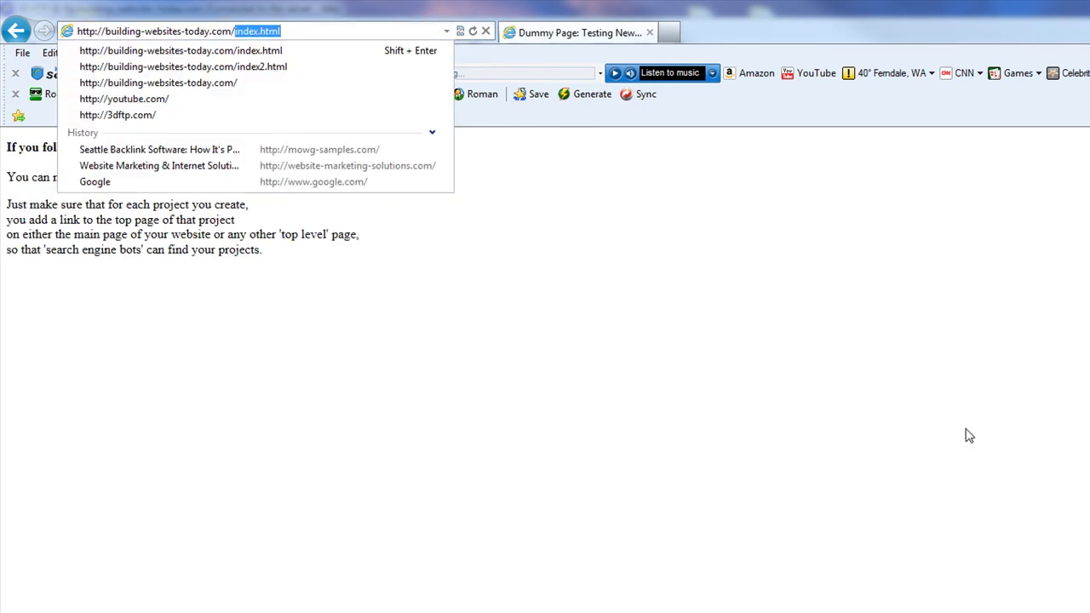
{"action": "type", "text": "example."}
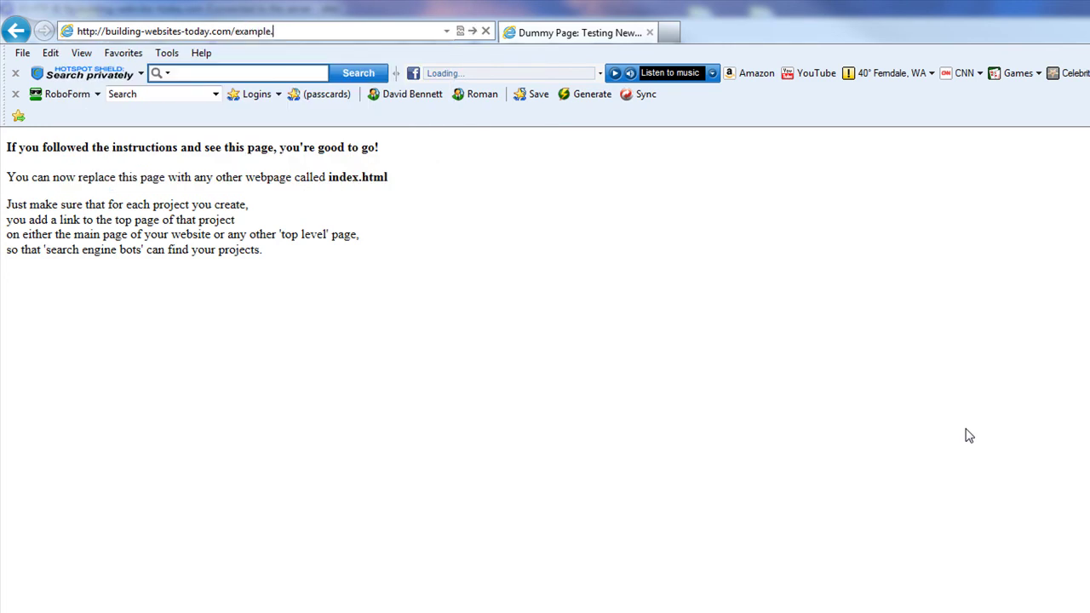
{"action": "type", "text": "html"}
{"action": "key", "text": "Return"}
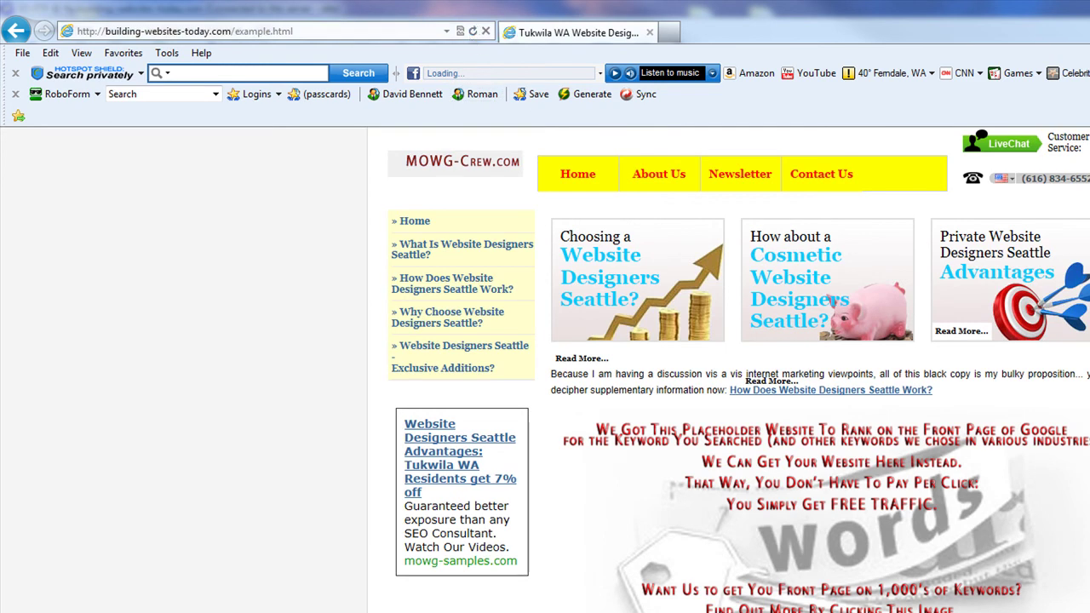
{"action": "scroll", "coordinate": [890, 317], "scroll_direction": "down", "scroll_amount": 20}
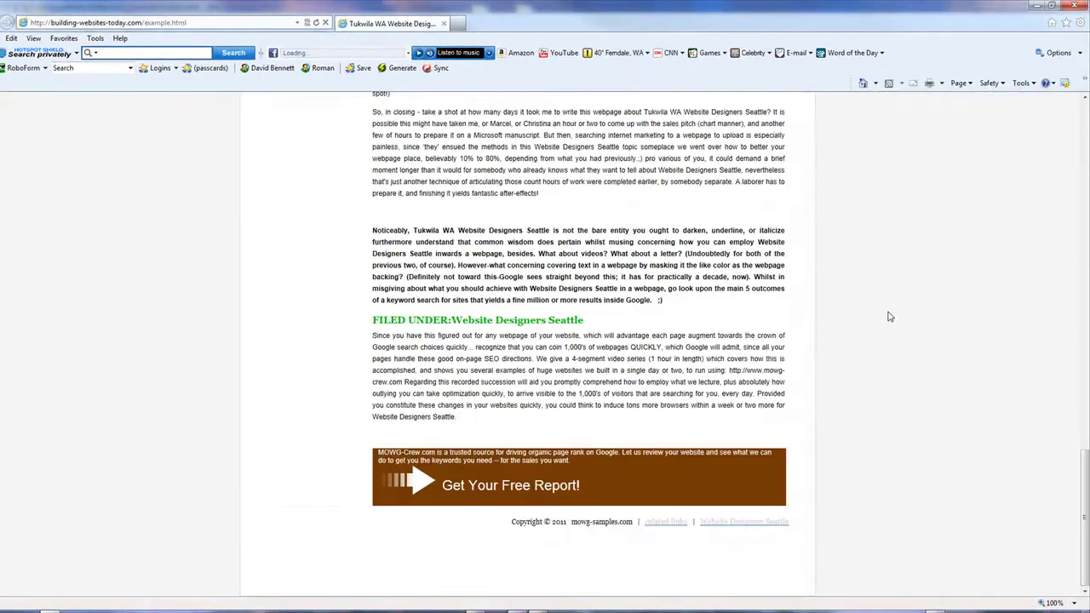
{"action": "scroll", "coordinate": [882, 320], "scroll_direction": "up", "scroll_amount": 20}
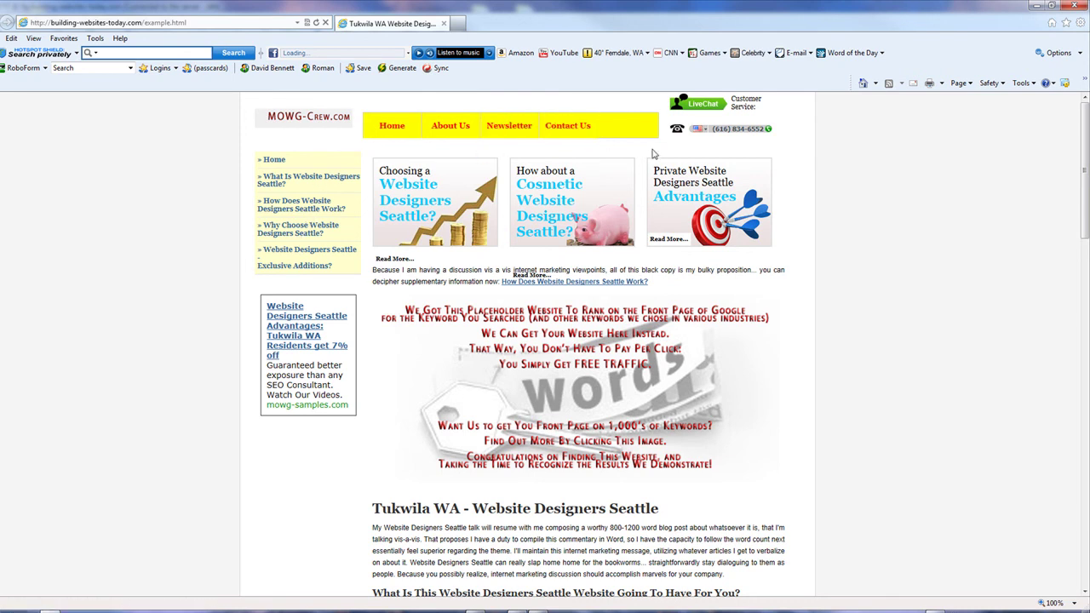
View the properties of the example.html page and close them
{"action": "right_click", "coordinate": [427, 197]}
{"action": "left_click", "coordinate": [474, 602]}
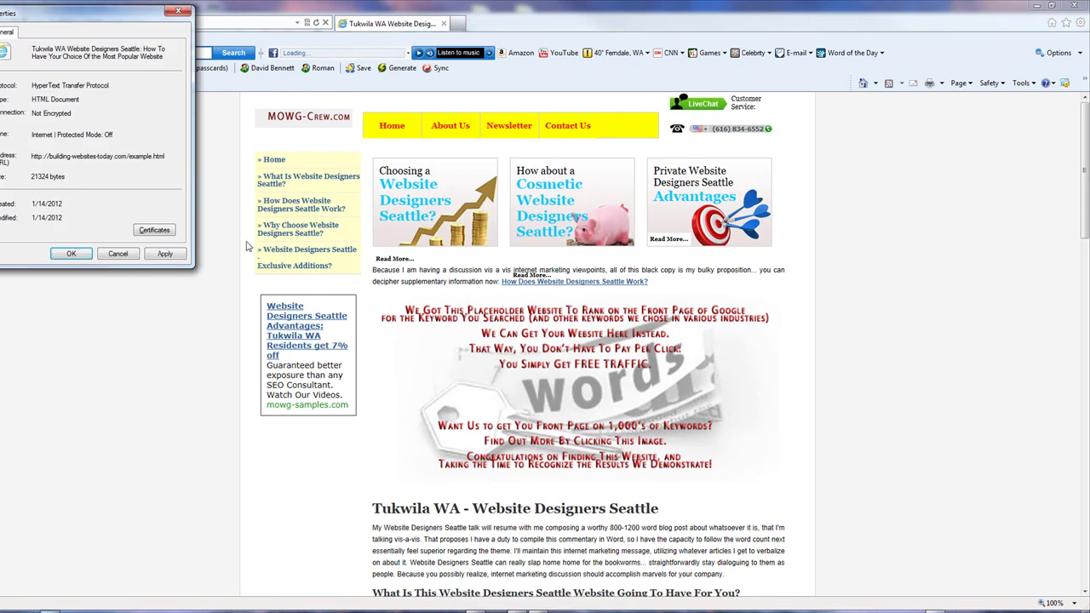
{"action": "left_click", "coordinate": [126, 255]}
View the large placeholder banner image's properties, highlight the domain in its image address, and close them
{"action": "right_click", "coordinate": [572, 377]}
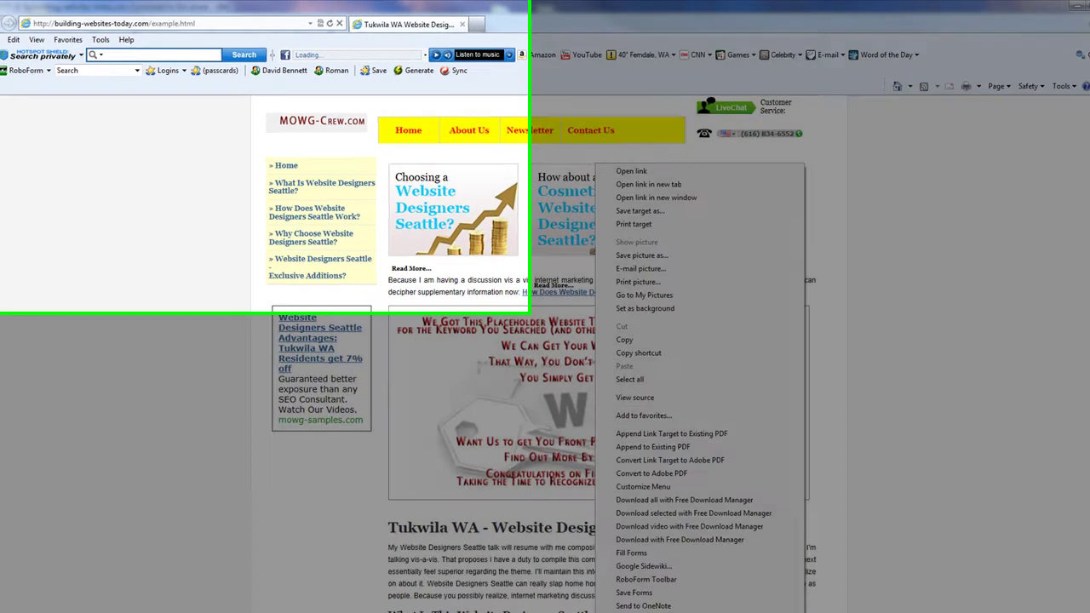
{"action": "left_click", "coordinate": [607, 601]}
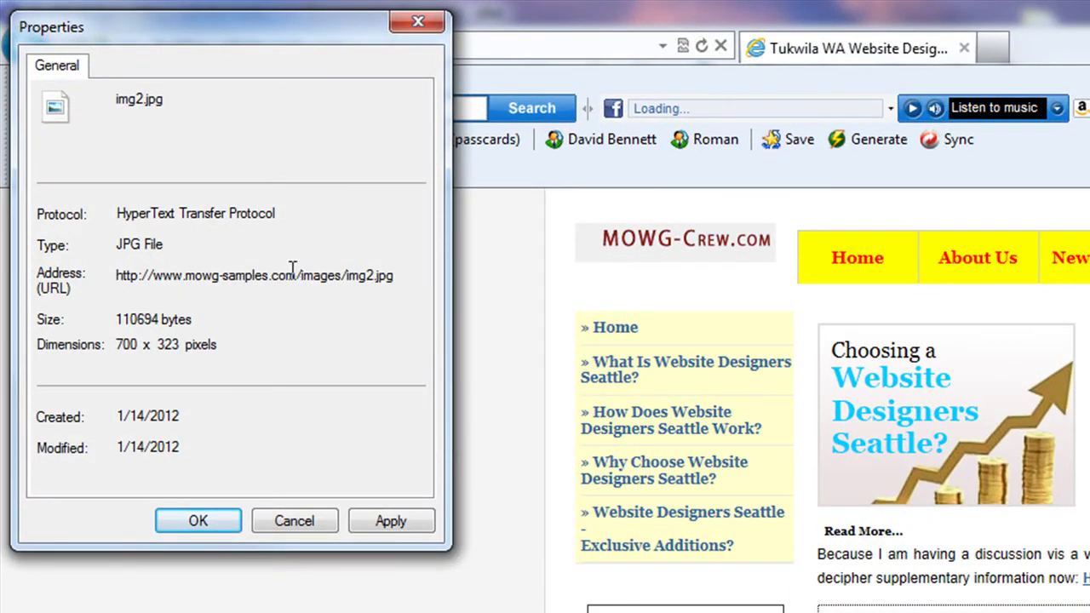
{"action": "left_click_drag", "start_coordinate": [300, 275], "coordinate": [195, 279]}
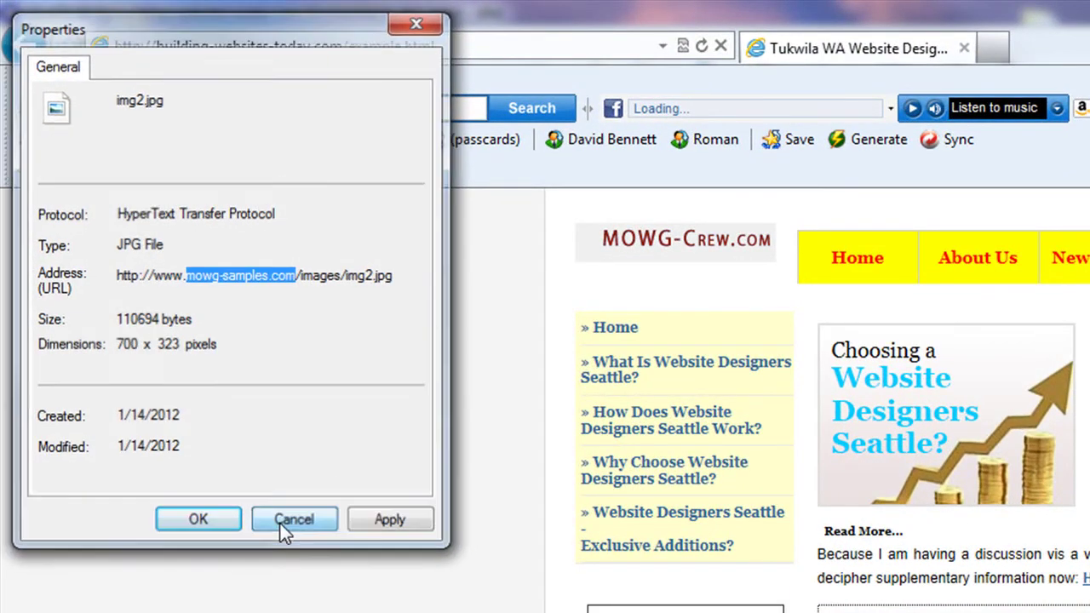
{"action": "left_click", "coordinate": [280, 523]}
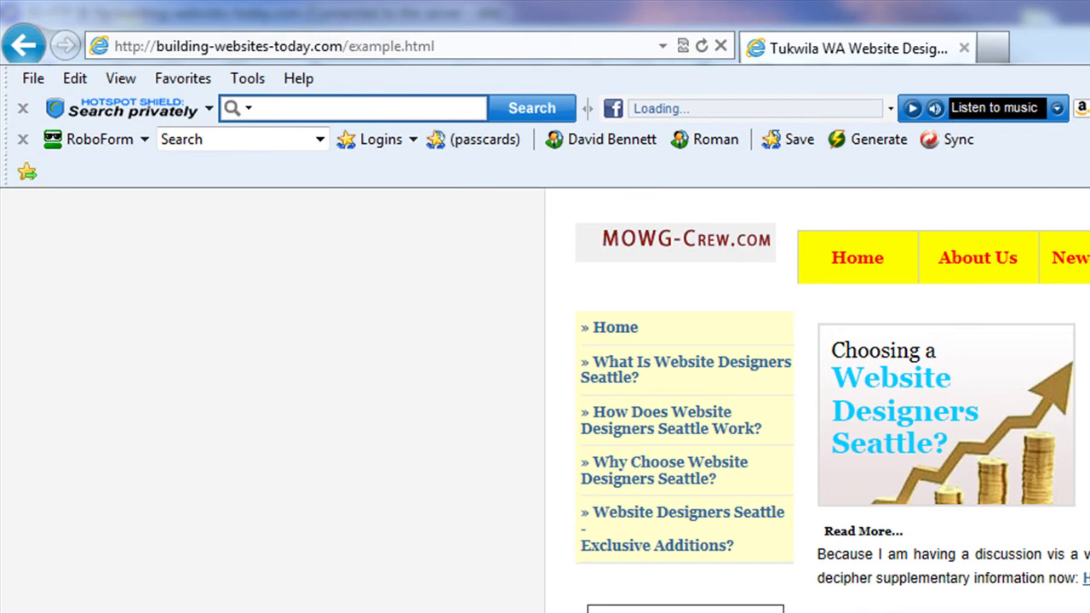
Switch to 3D-FTP and upload the local template-39817B2YMLWQ folder to /public_html
{"action": "key", "text": "alt+Tab"}
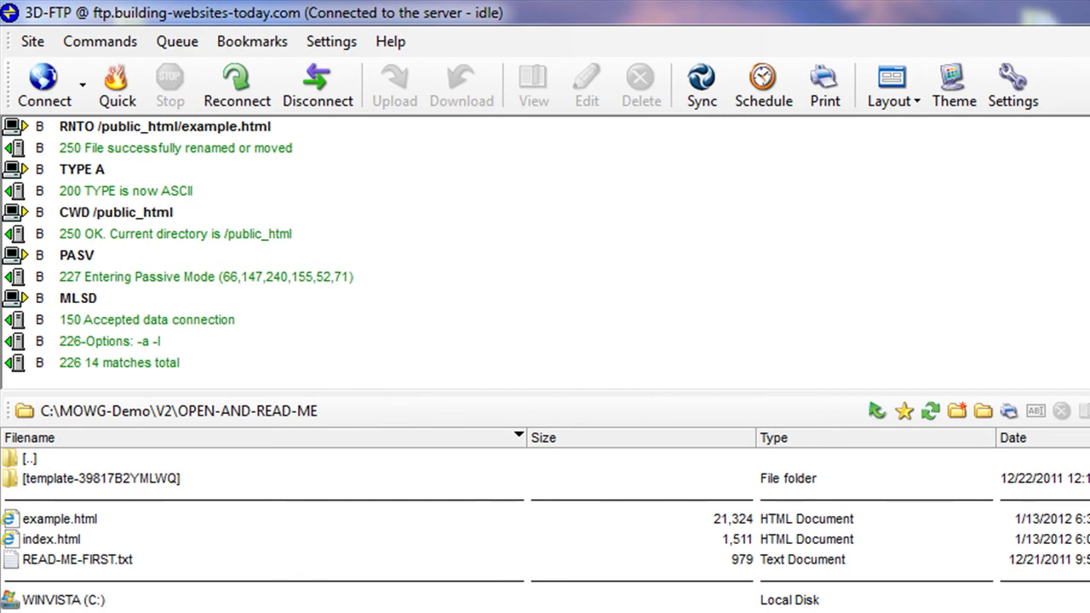
{"action": "left_click", "coordinate": [95, 477]}
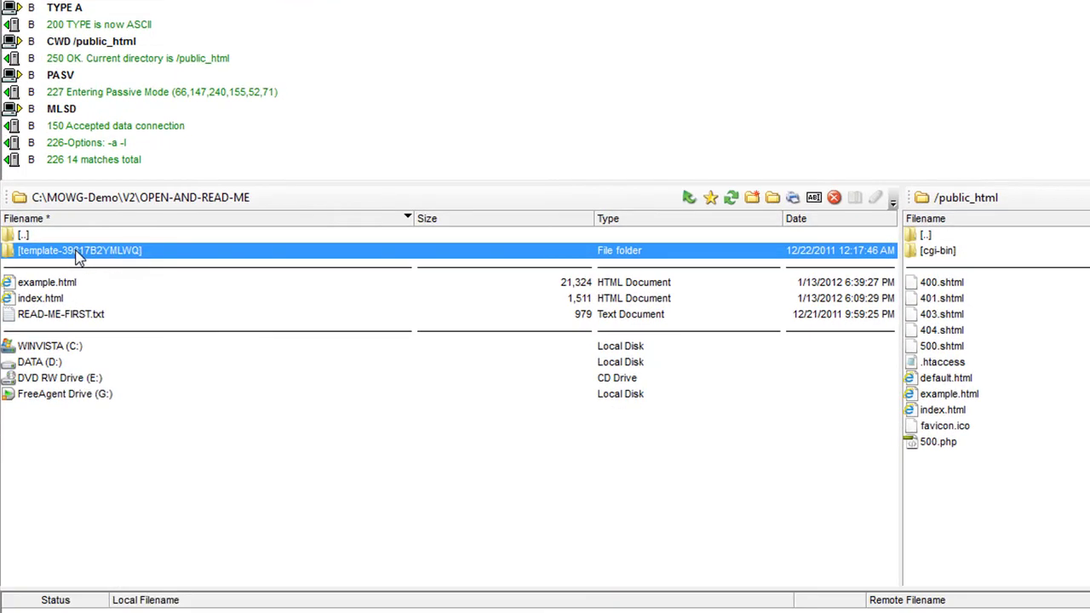
{"action": "right_click", "coordinate": [85, 315]}
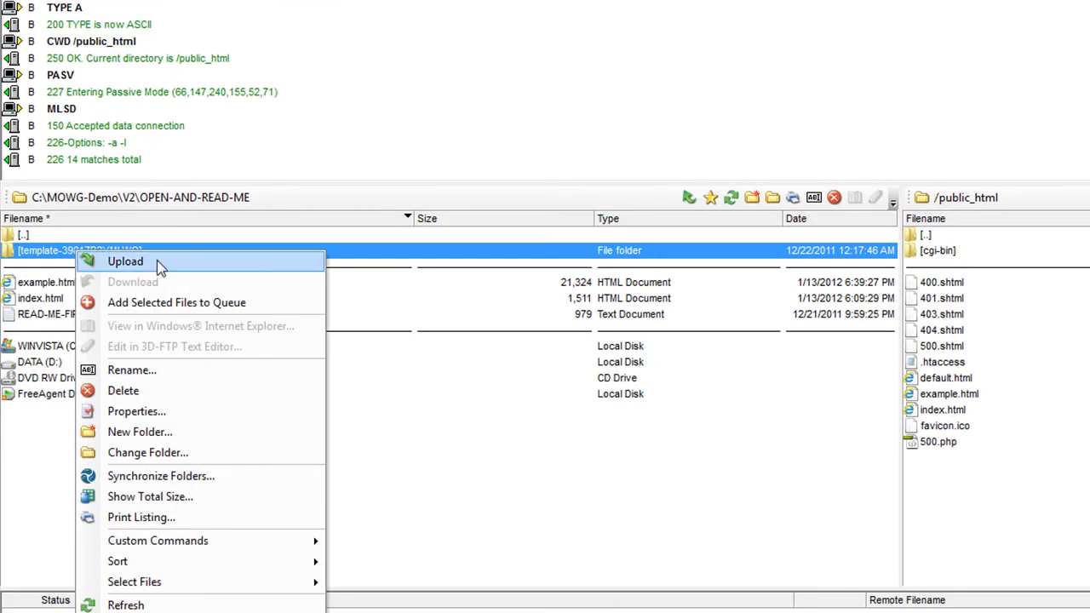
{"action": "left_click", "coordinate": [1026, 201]}
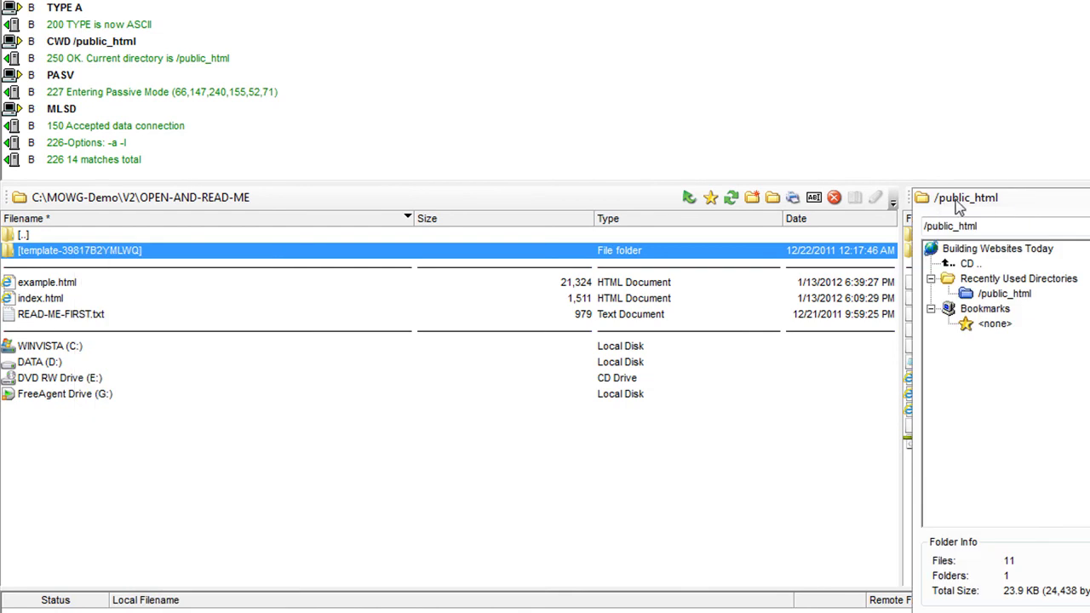
{"action": "left_click", "coordinate": [1004, 292]}
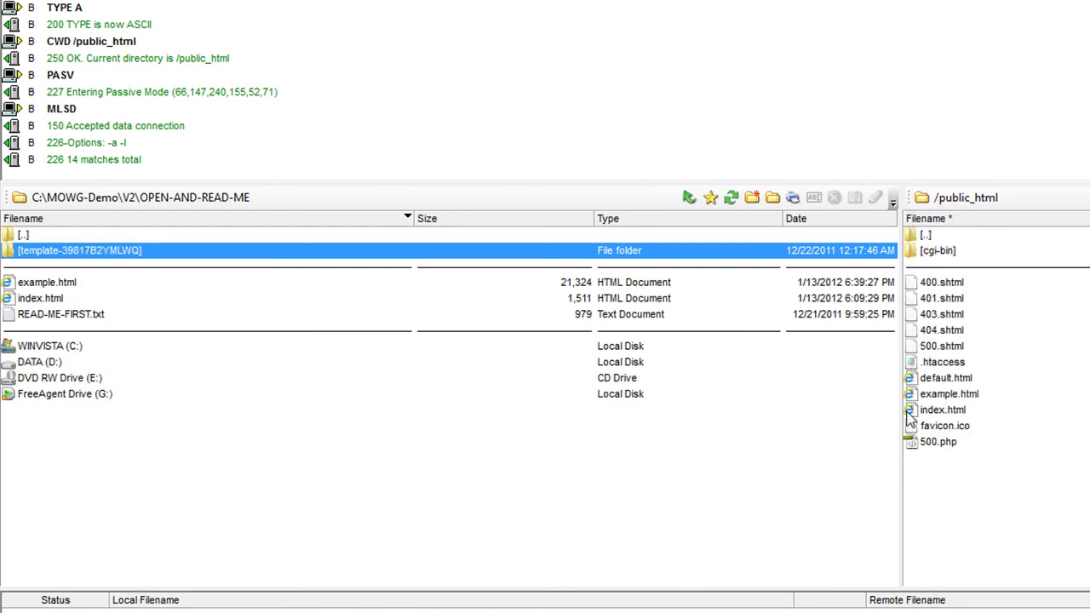
{"action": "right_click", "coordinate": [91, 254]}
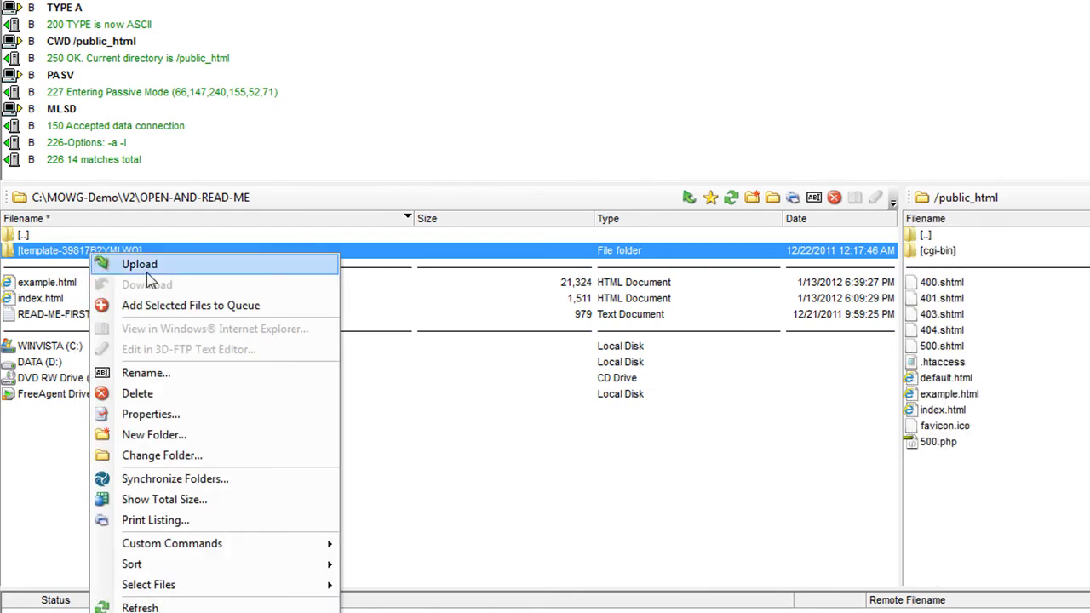
{"action": "left_click", "coordinate": [139, 265]}
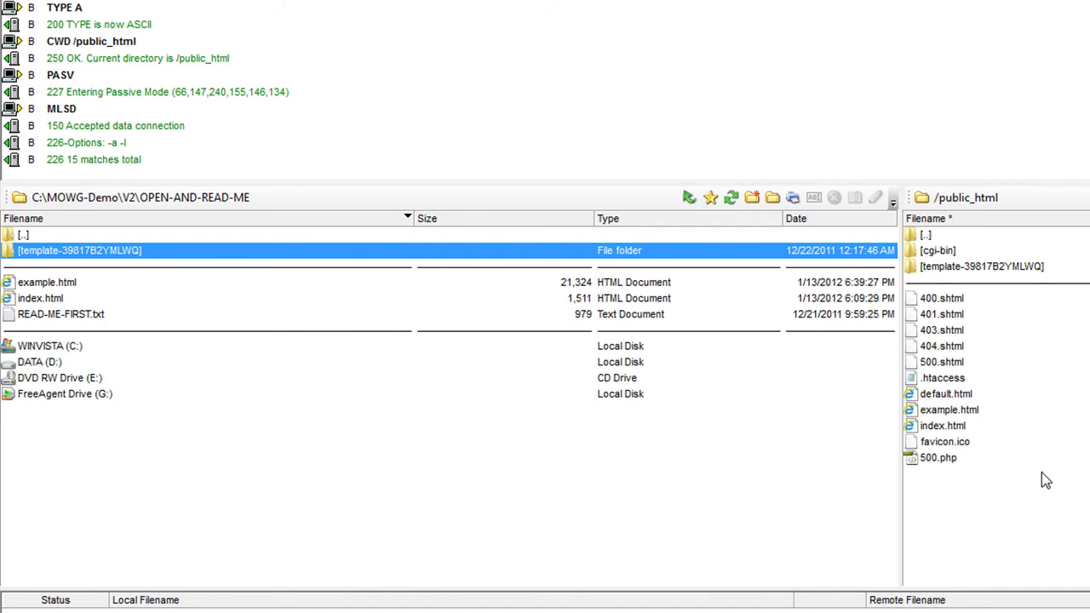
Look through the uploaded template-39817B2YMLWQ folder on the server and return to /public_html
{"action": "left_click", "coordinate": [979, 267]}
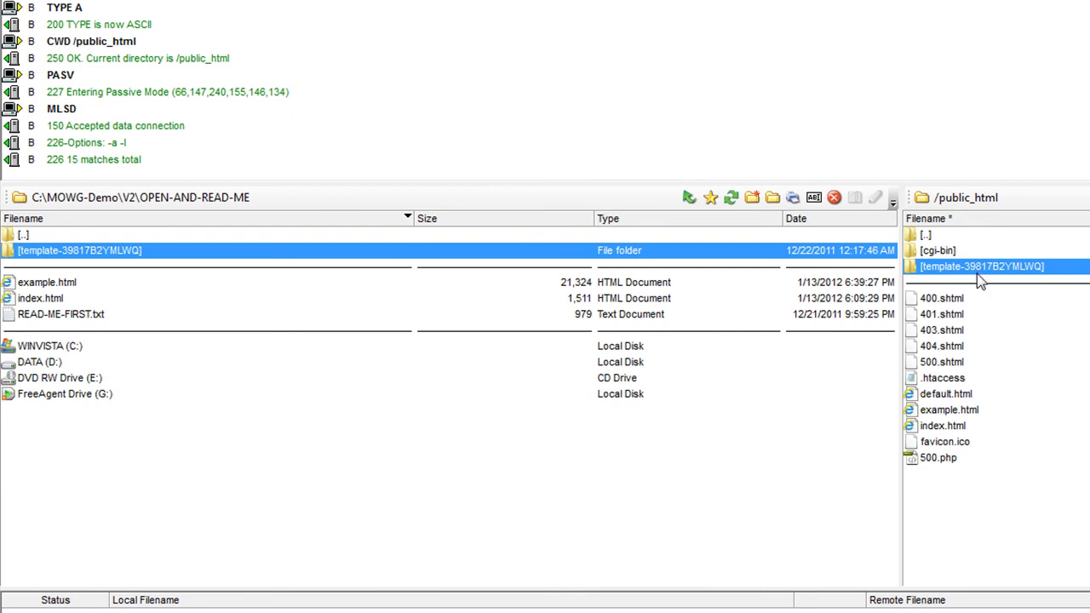
{"action": "double_click", "coordinate": [976, 267]}
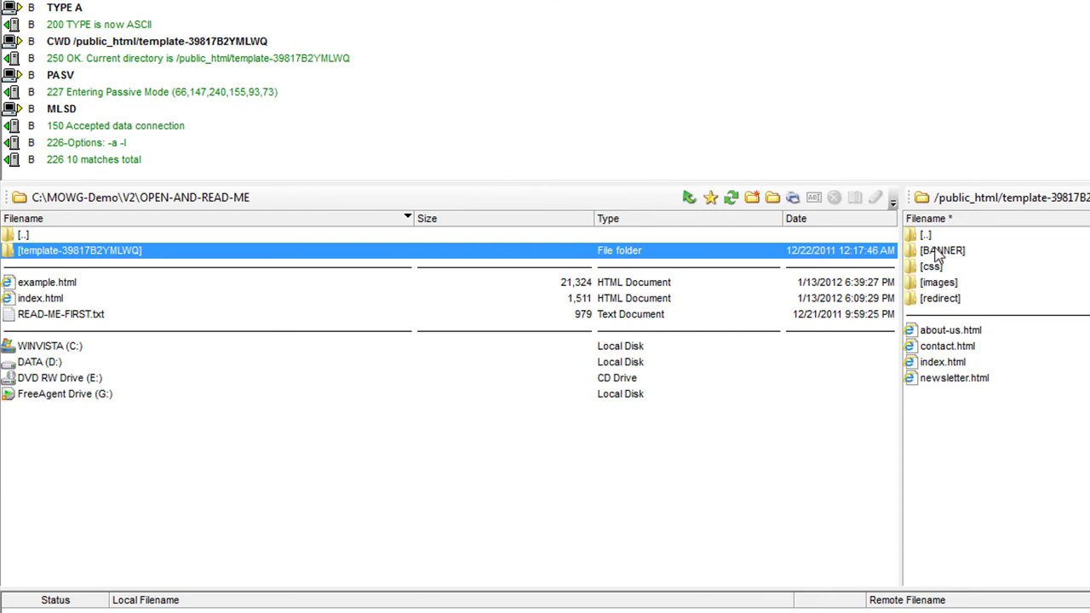
{"action": "left_click", "coordinate": [941, 286]}
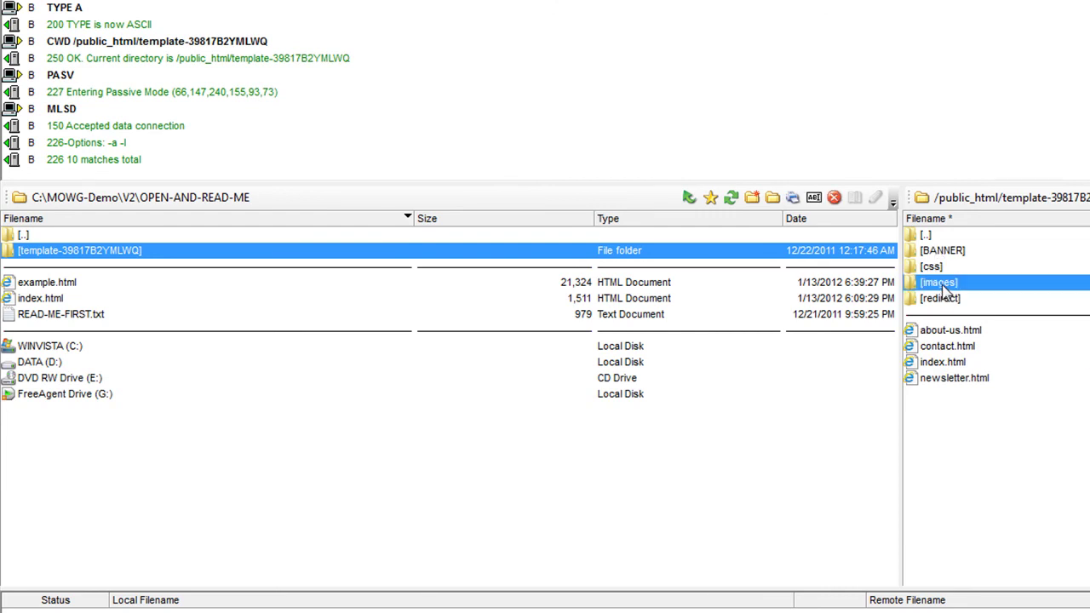
{"action": "double_click", "coordinate": [927, 235]}
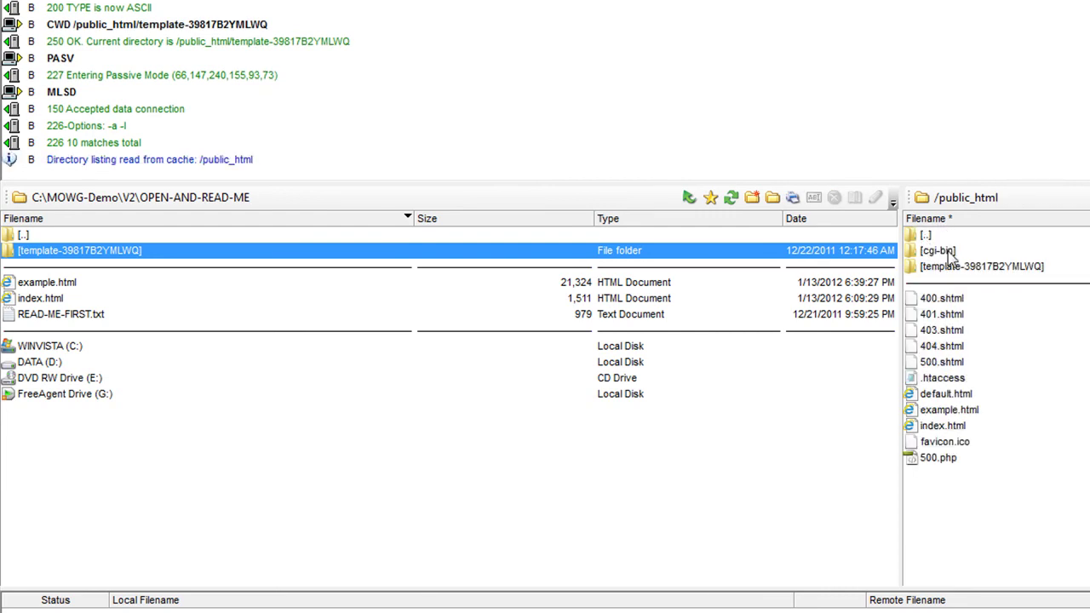
{"action": "double_click", "coordinate": [952, 267]}
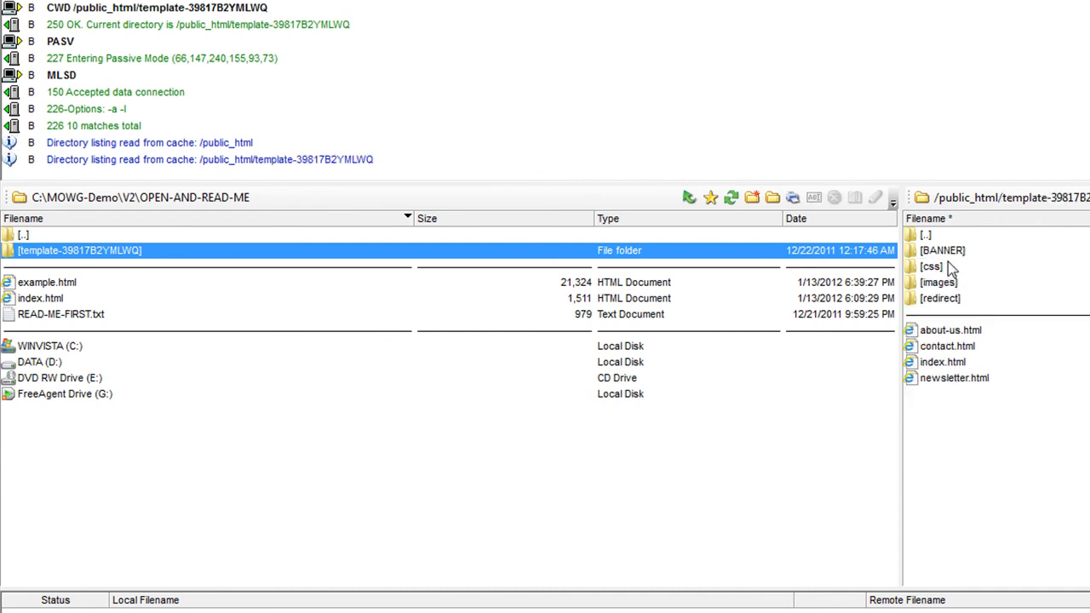
{"action": "double_click", "coordinate": [927, 235]}
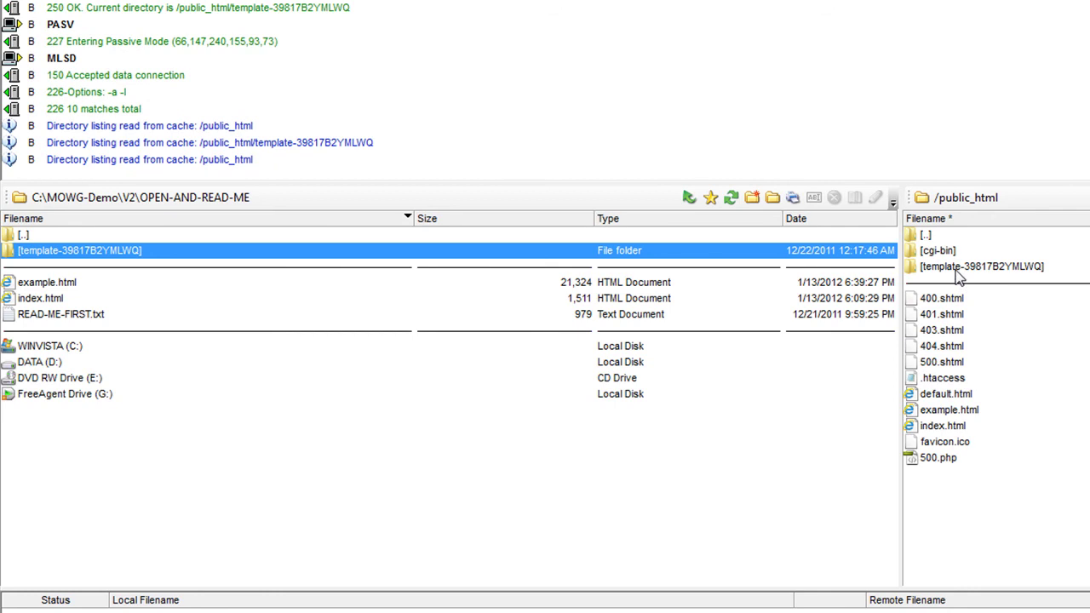
{"action": "left_click", "coordinate": [957, 271]}
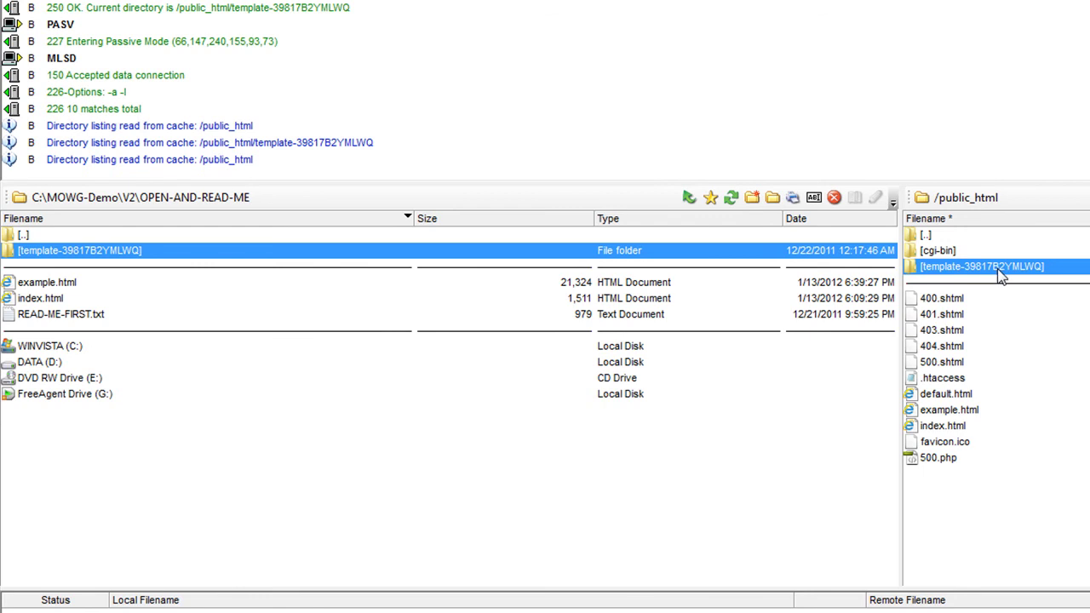
{"action": "left_click", "coordinate": [987, 381]}
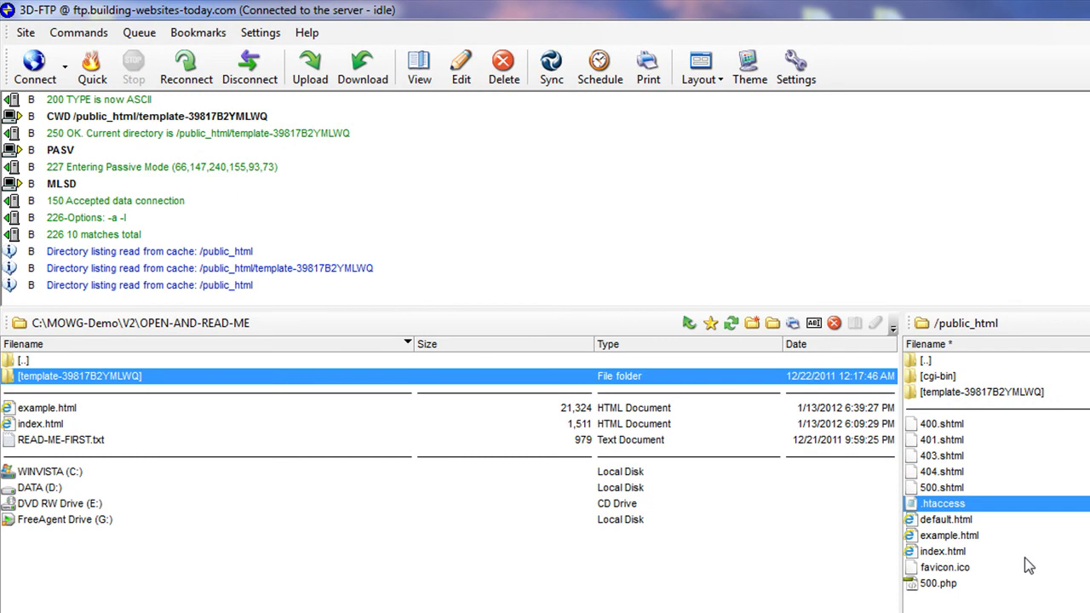
Disconnect from the server, reconnect to the Building Websites Today site and open its /public_html folder
{"action": "left_click", "coordinate": [224, 441]}
{"action": "left_click", "coordinate": [249, 68]}
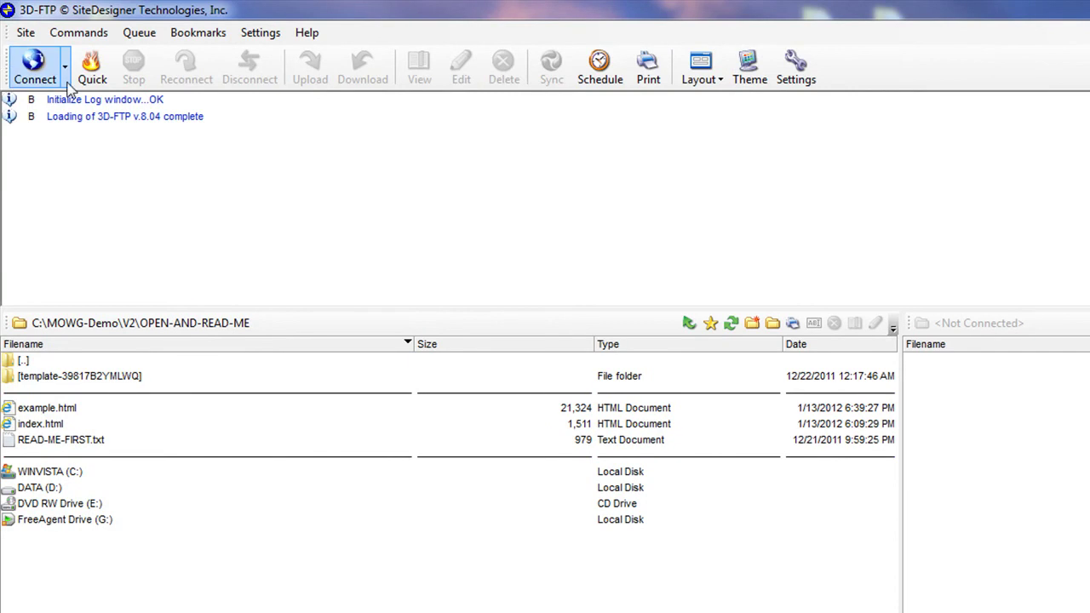
{"action": "left_click", "coordinate": [34, 68]}
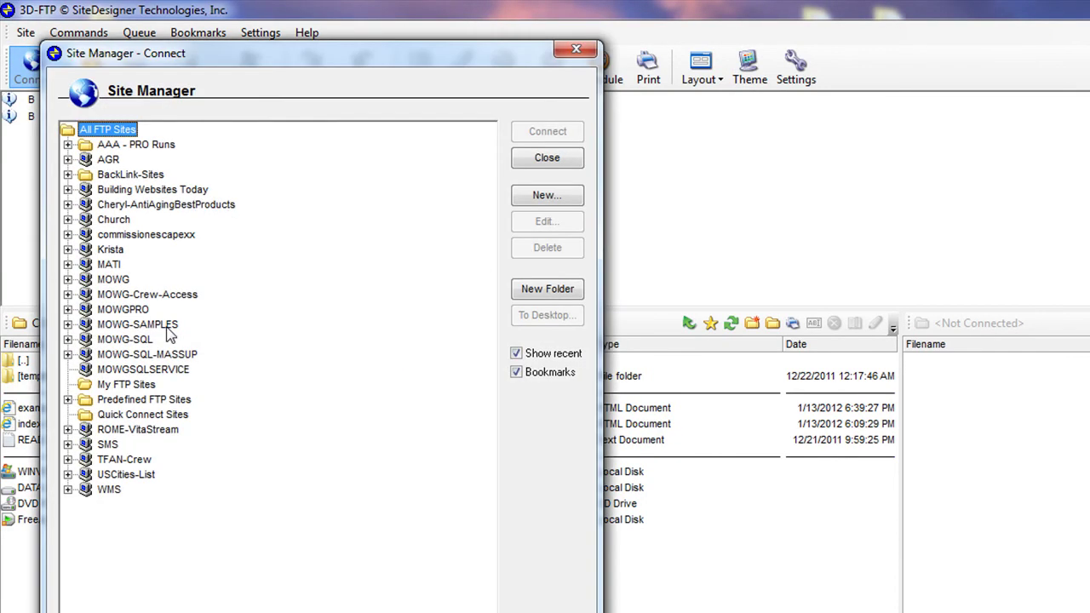
{"action": "double_click", "coordinate": [146, 198]}
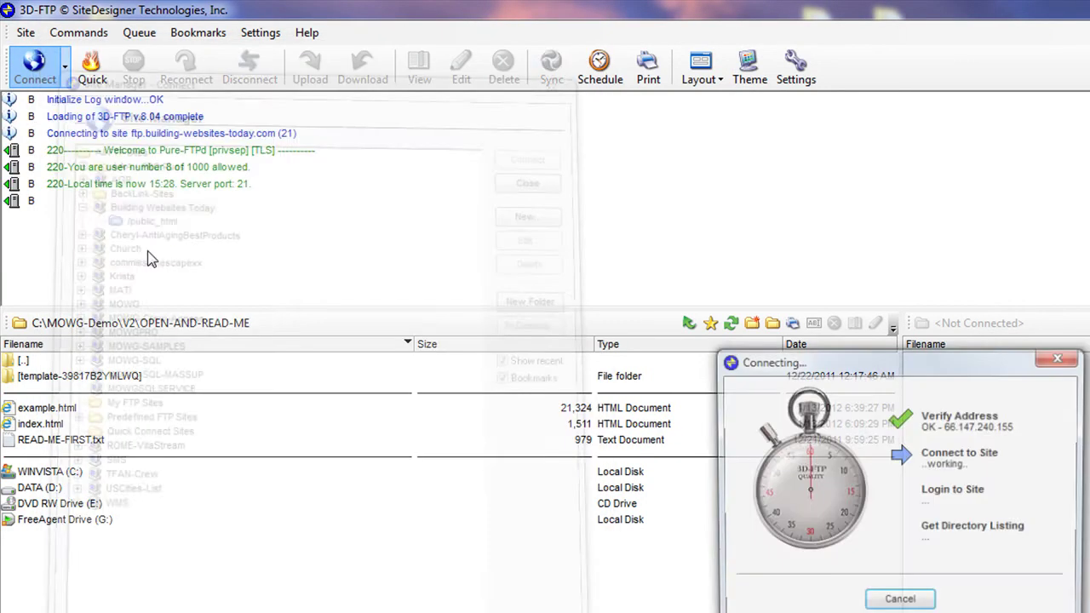
{"action": "left_click", "coordinate": [945, 458]}
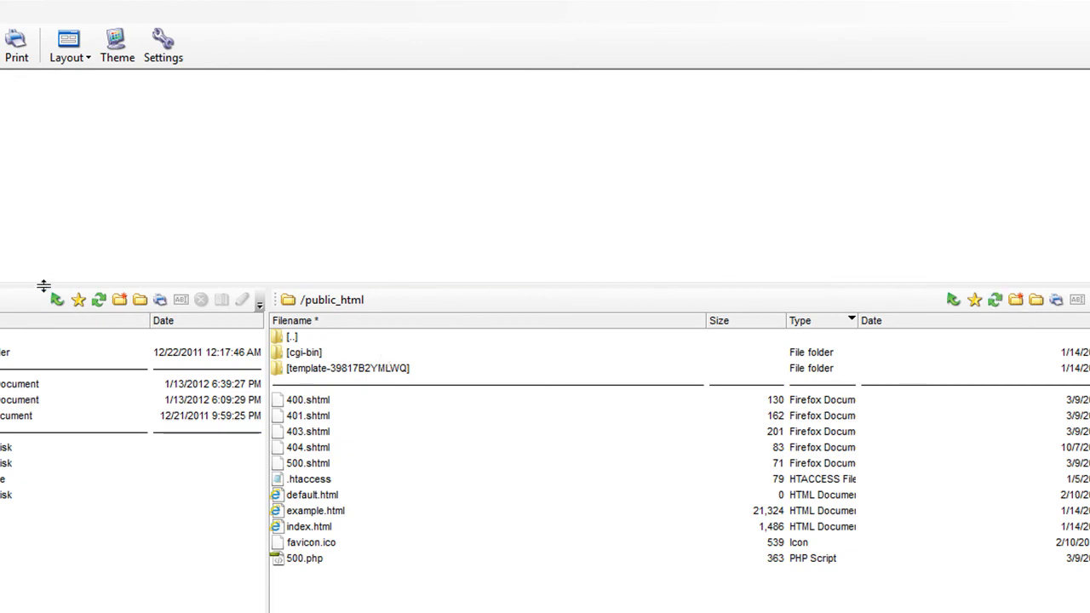
Create a local folder named images in OPEN-AND-READ-ME and upload it to /public_html
{"action": "left_click", "coordinate": [120, 303]}
{"action": "type", "text": "imag"}
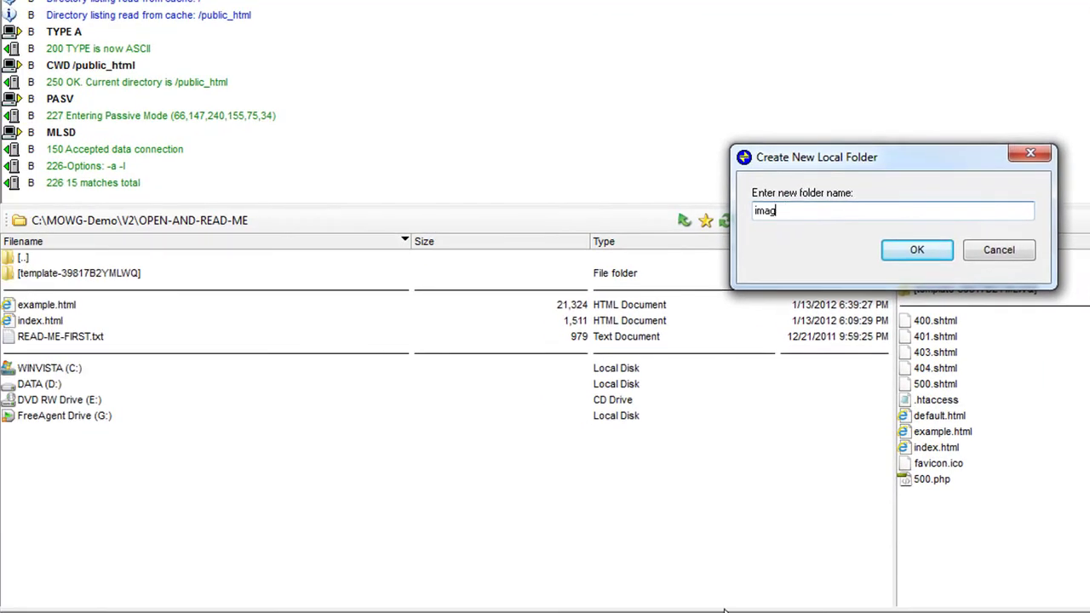
{"action": "type", "text": "es"}
{"action": "key", "text": "Return"}
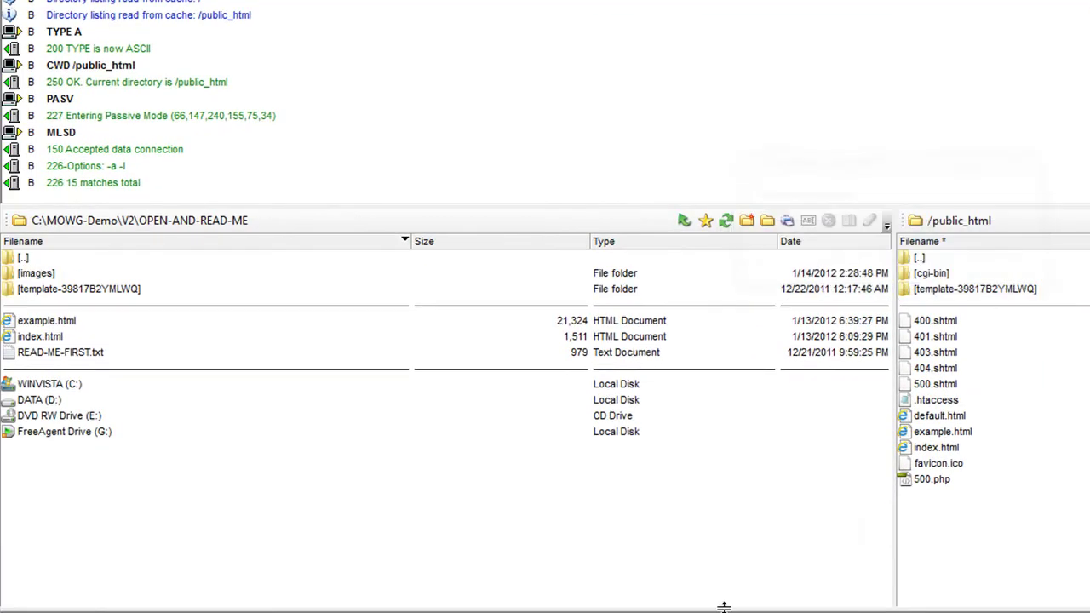
{"action": "left_click", "coordinate": [41, 274]}
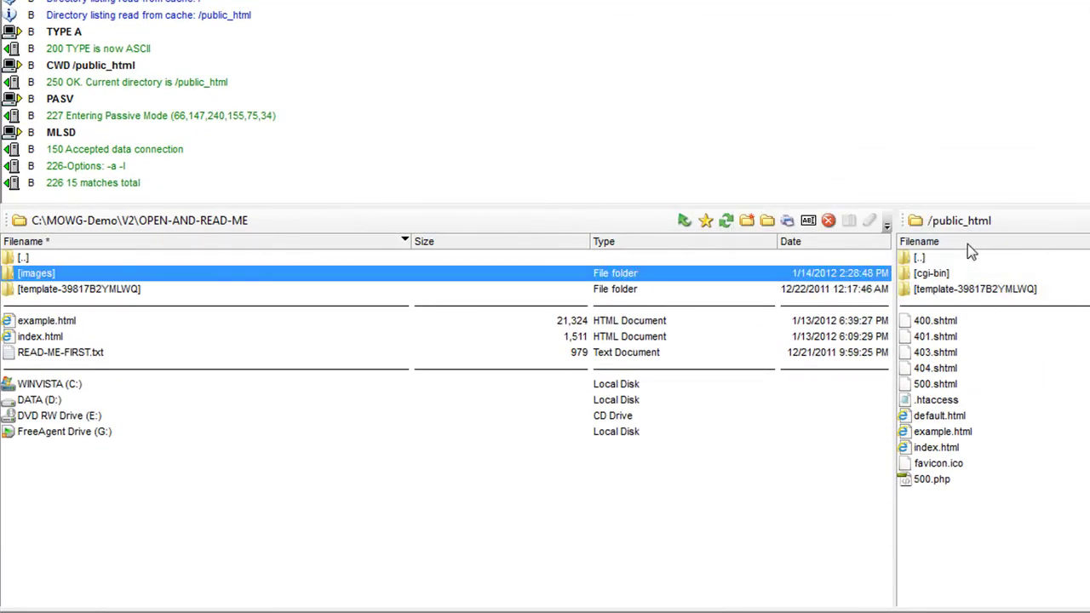
{"action": "right_click", "coordinate": [49, 274]}
{"action": "left_click", "coordinate": [94, 282]}
Delete the images folder from the server's /public_html and from the local OPEN-AND-READ-ME folder
{"action": "left_click", "coordinate": [945, 290]}
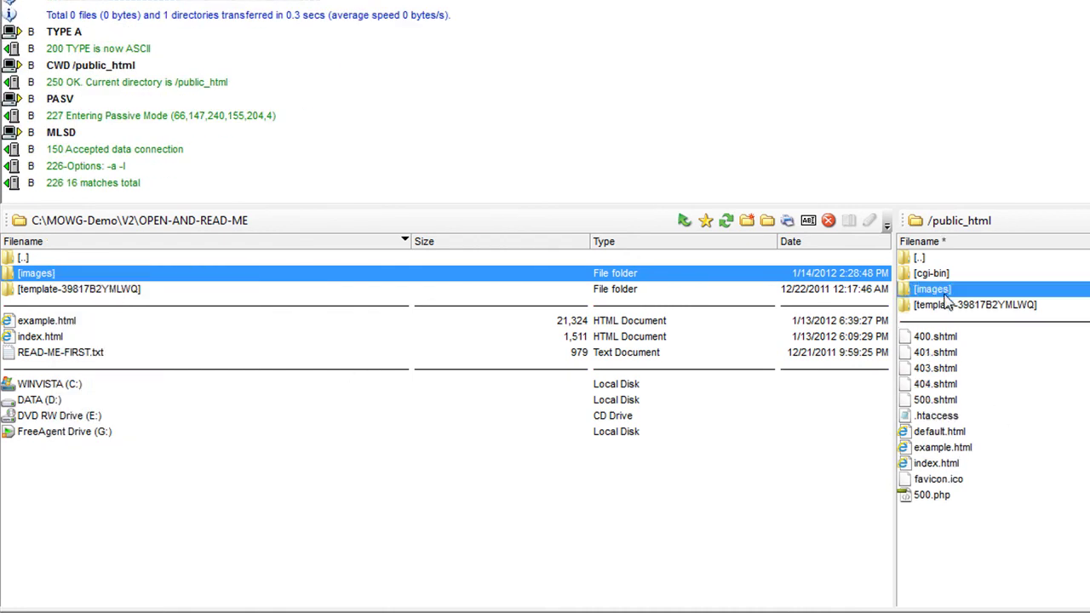
{"action": "right_click", "coordinate": [945, 294]}
{"action": "left_click", "coordinate": [992, 431]}
{"action": "left_click", "coordinate": [882, 349]}
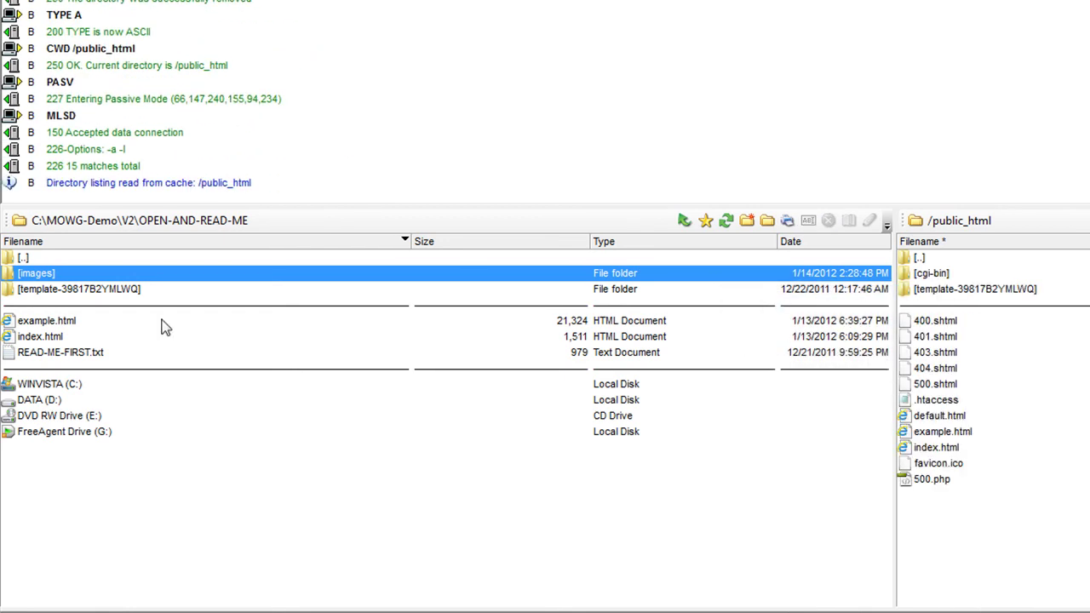
{"action": "right_click", "coordinate": [24, 274]}
{"action": "left_click", "coordinate": [106, 419]}
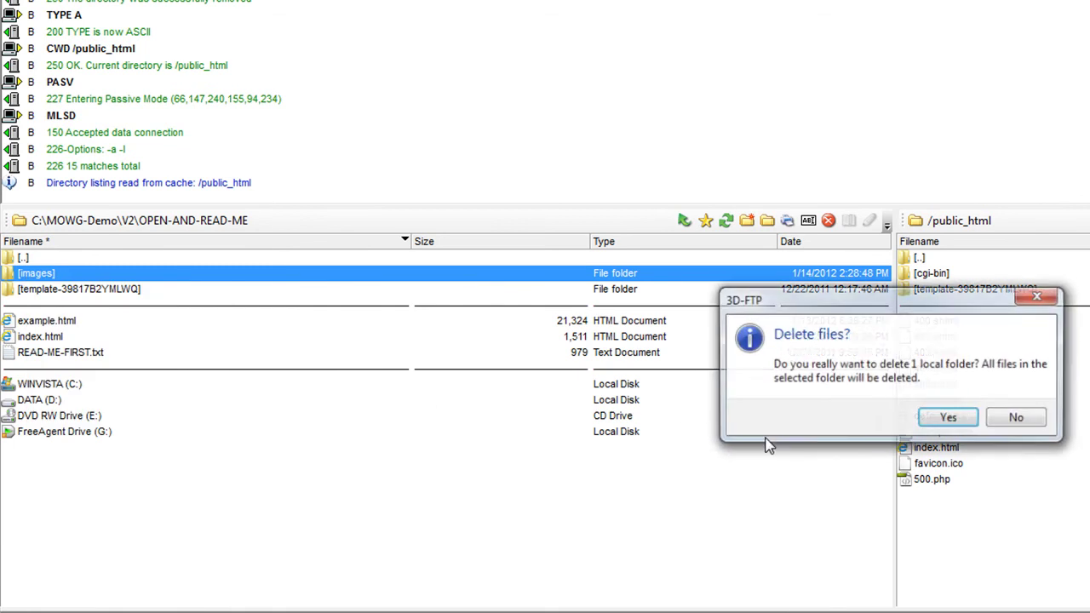
{"action": "left_click", "coordinate": [947, 417]}
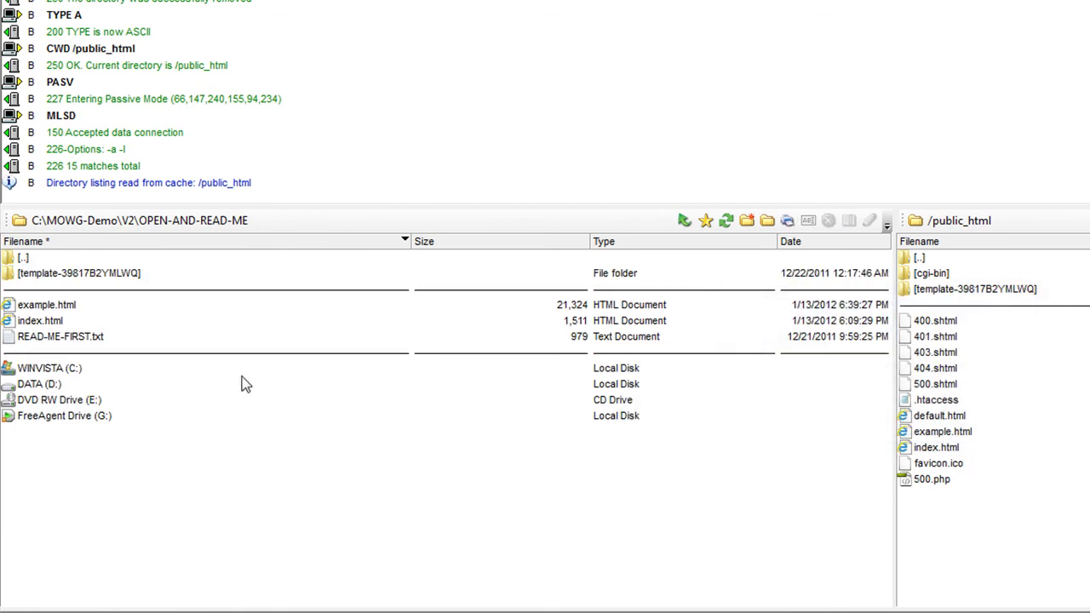
Upload index.html, example.html and the template-39817B2YMLWQ folder together to /public_html, overwriting all existing remote files
{"action": "left_click", "coordinate": [41, 322]}
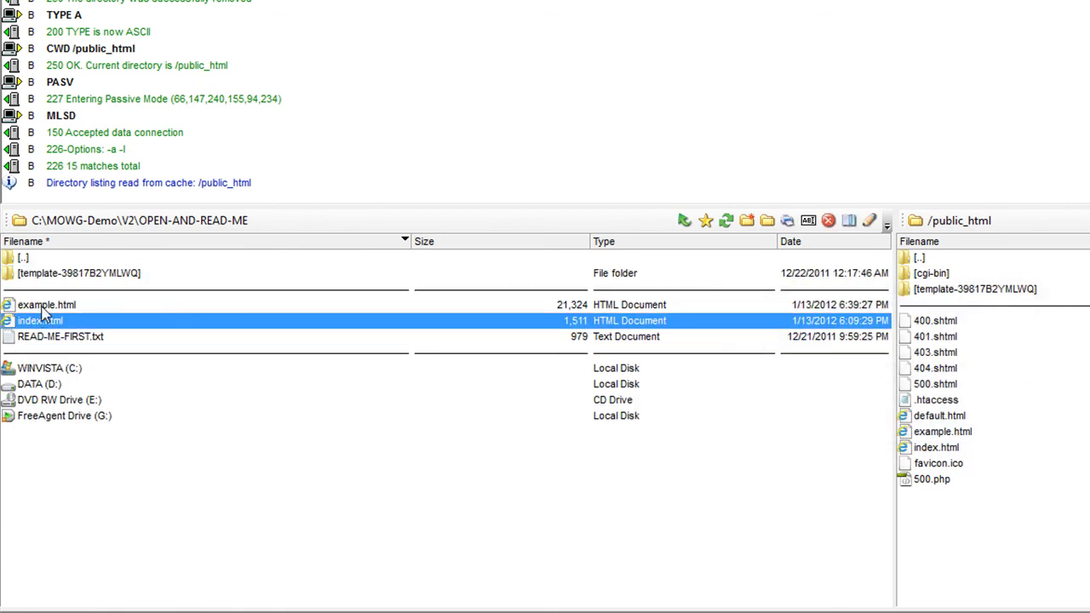
{"action": "left_click", "coordinate": [41, 307], "text": "ctrl"}
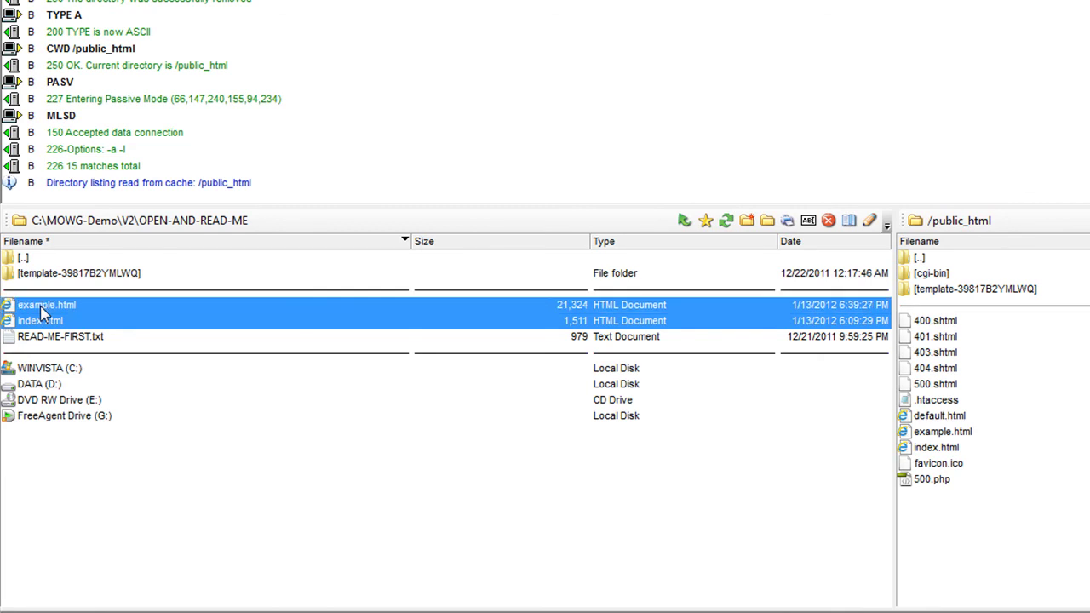
{"action": "left_click", "coordinate": [74, 273], "text": "ctrl"}
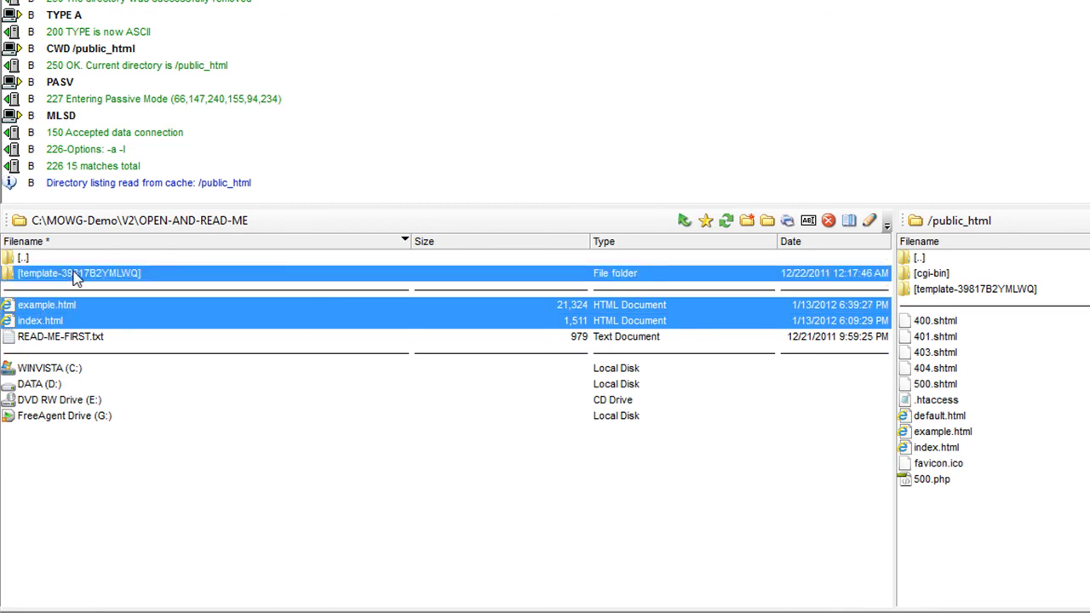
{"action": "right_click", "coordinate": [73, 276]}
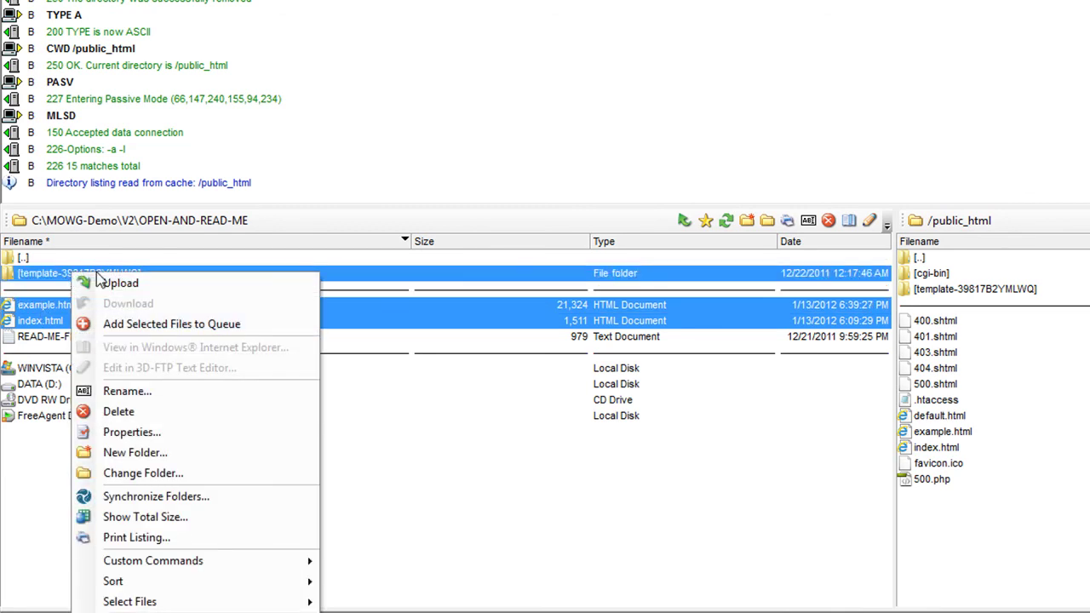
{"action": "left_click", "coordinate": [110, 282]}
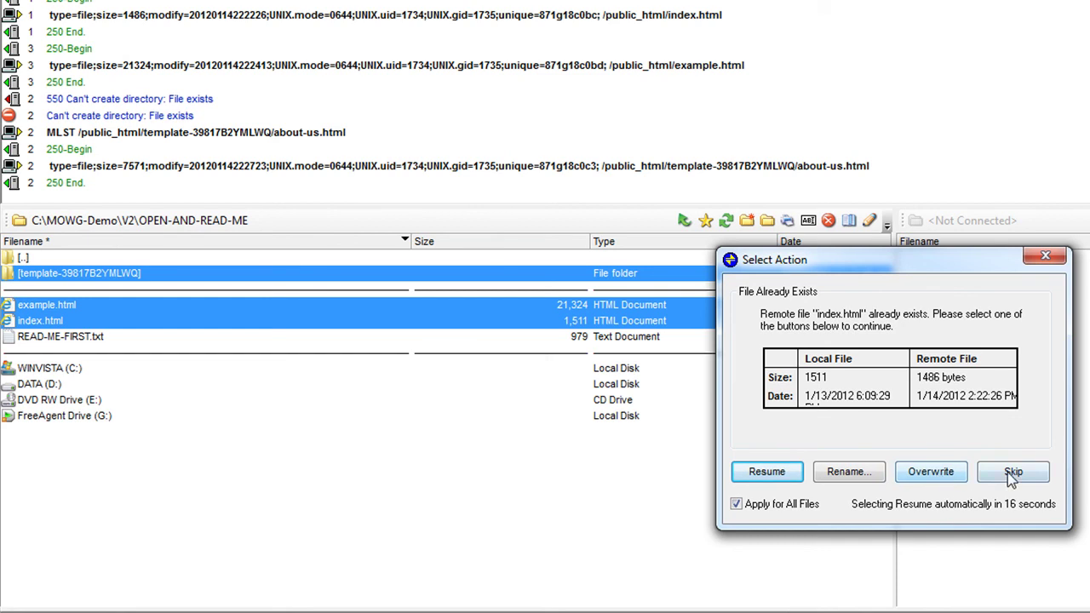
{"action": "left_click", "coordinate": [930, 475]}
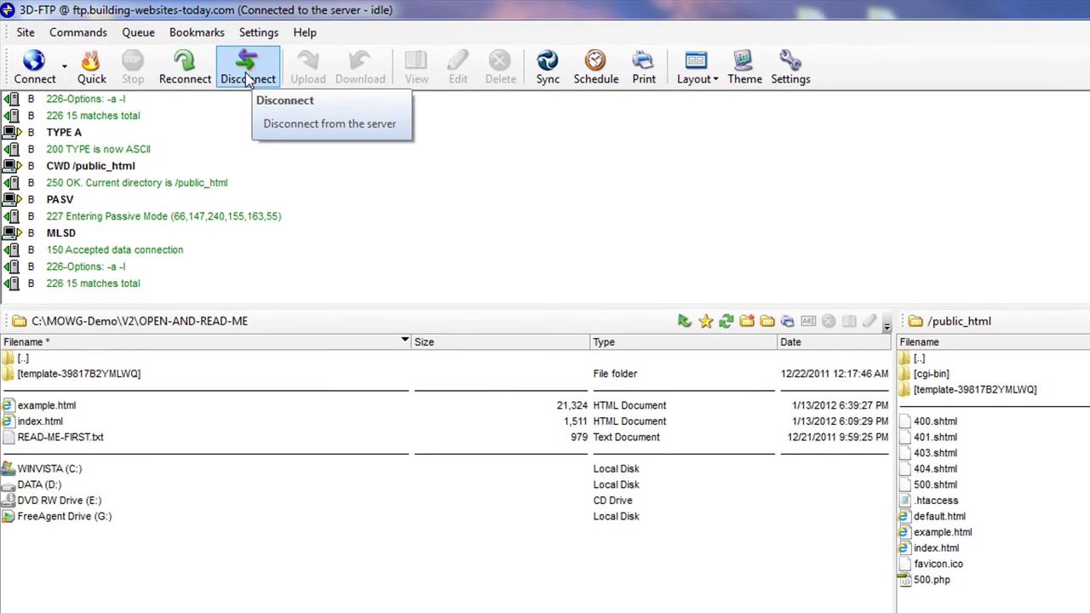
View the saved FTP settings of the Building Websites Today site and close them without changes
{"action": "left_click", "coordinate": [34, 66]}
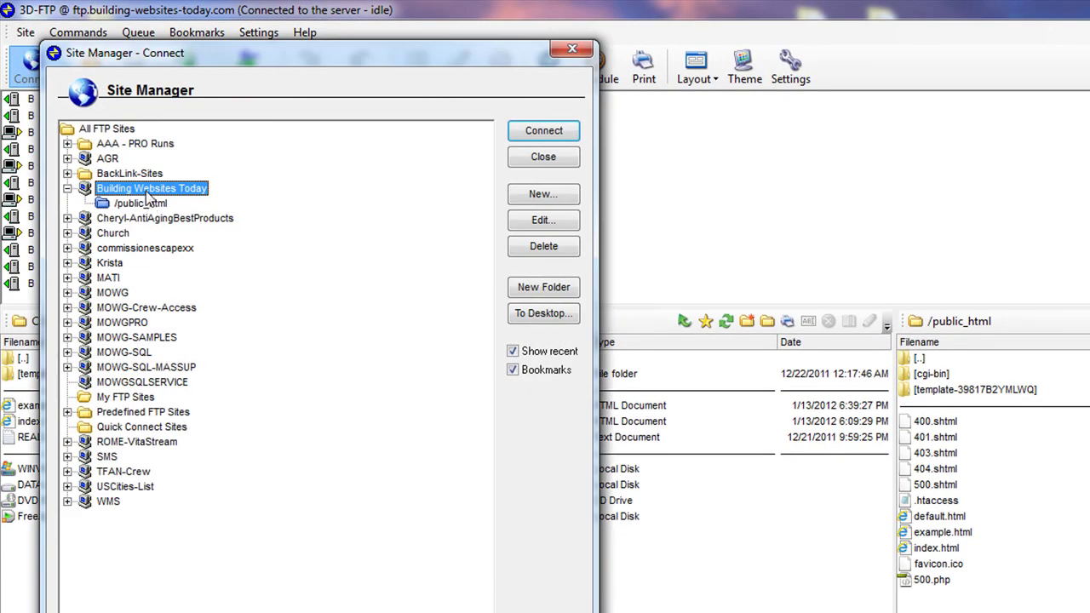
{"action": "left_click", "coordinate": [561, 219]}
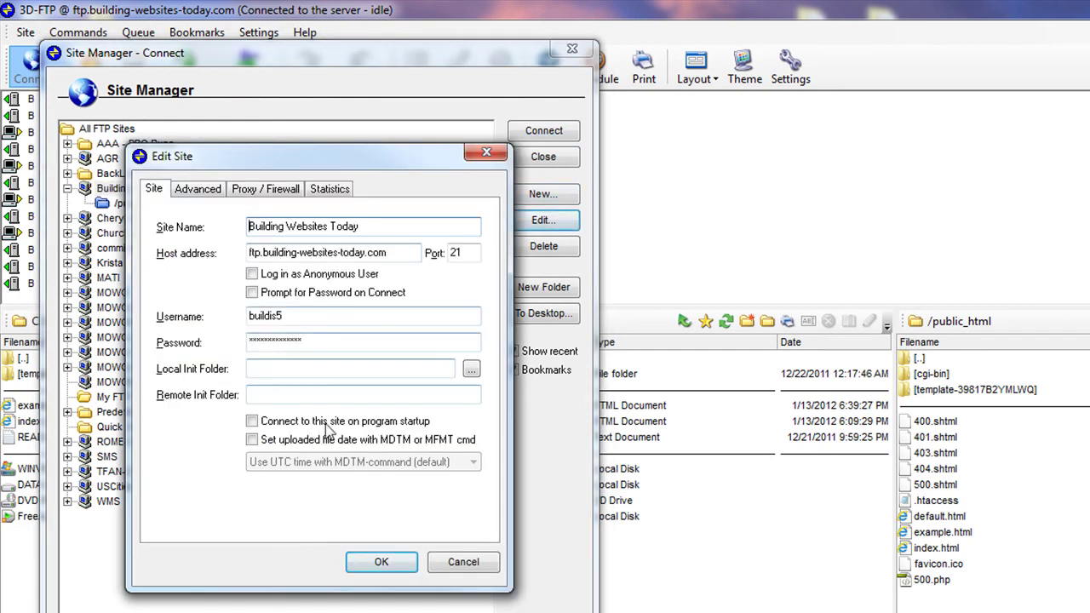
{"action": "left_click", "coordinate": [458, 560]}
{"action": "left_click", "coordinate": [515, 163]}
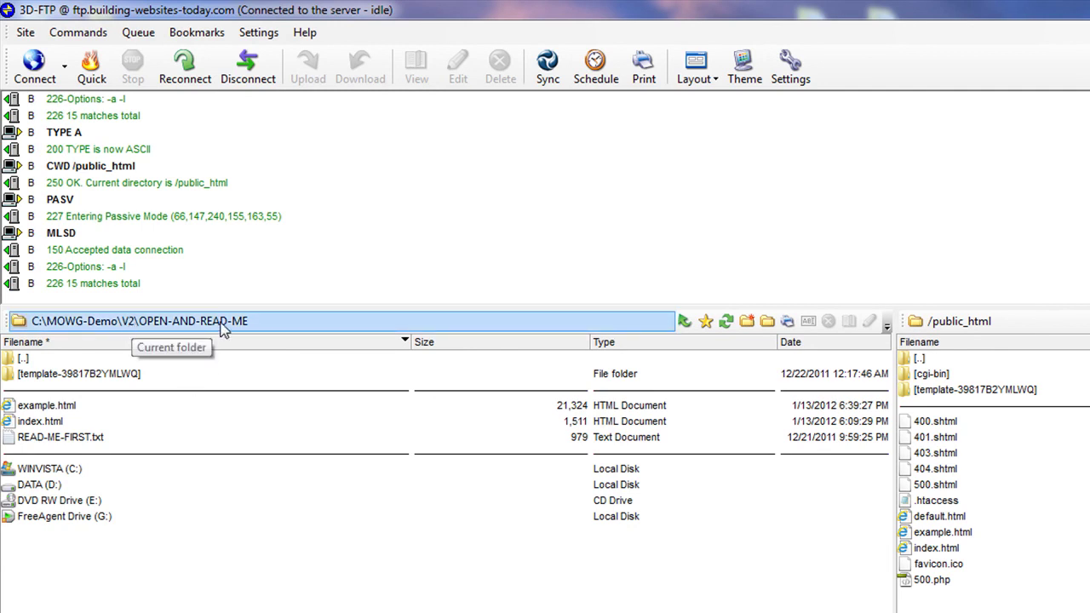
Review the local template folder, example.html and index.html, and disconnect from the server
{"action": "right_click", "coordinate": [112, 375]}
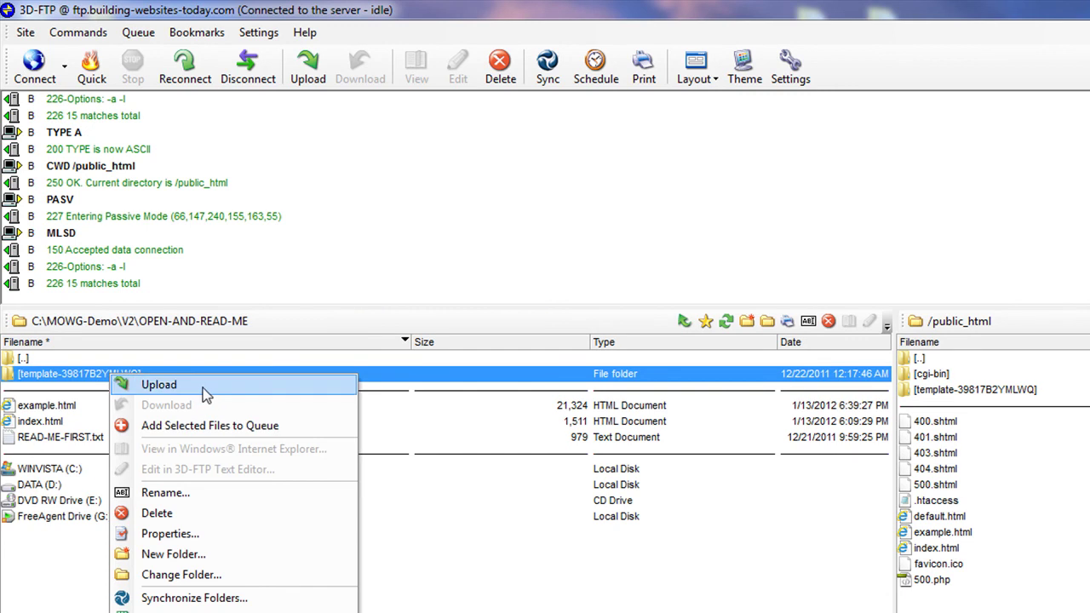
{"action": "left_click", "coordinate": [47, 406]}
{"action": "left_click", "coordinate": [89, 424]}
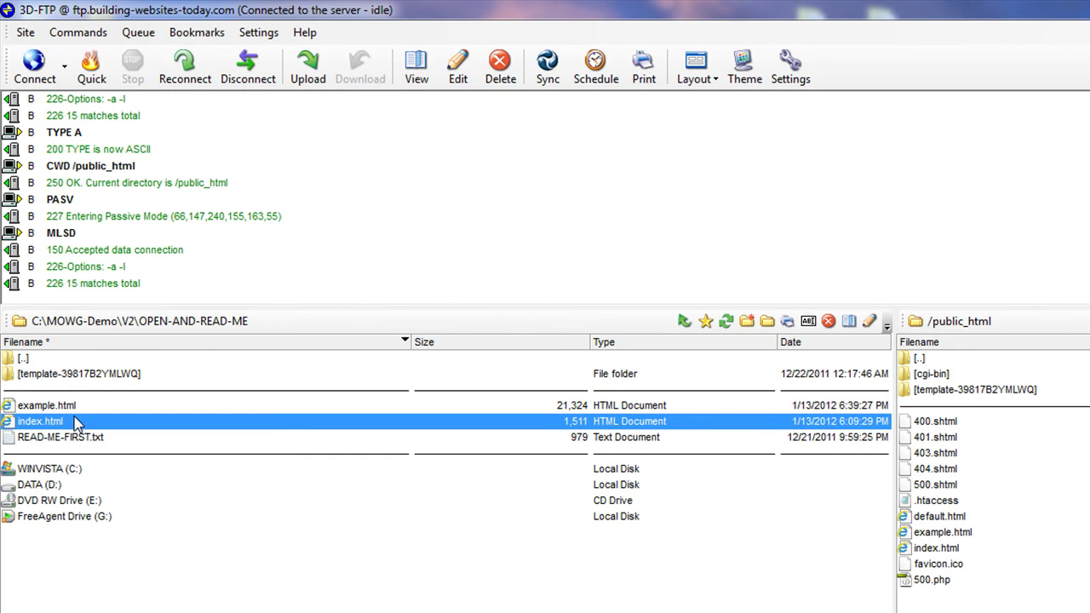
{"action": "left_click", "coordinate": [236, 62]}
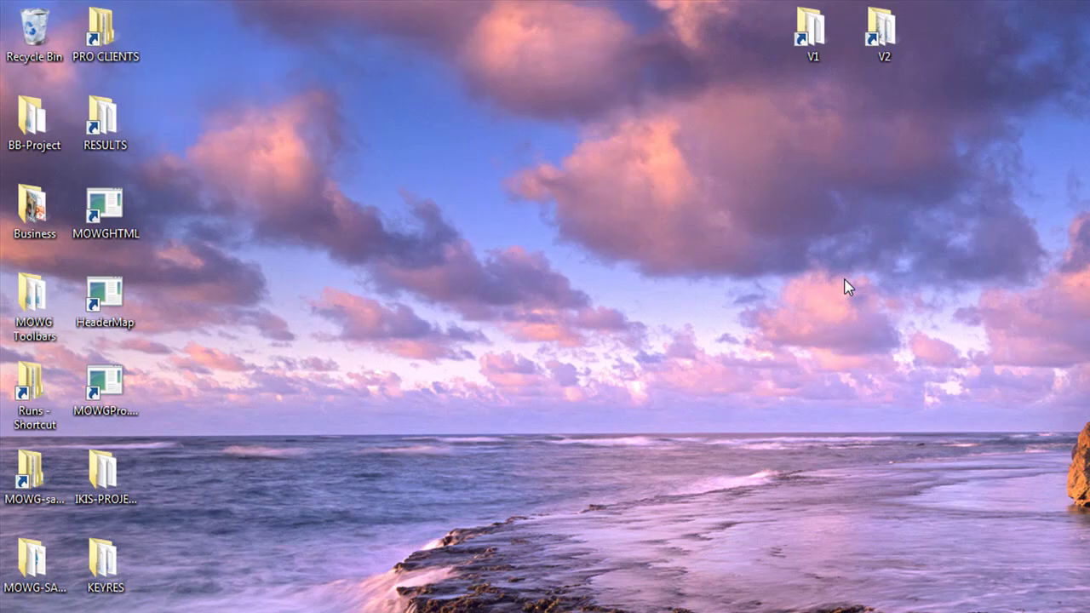